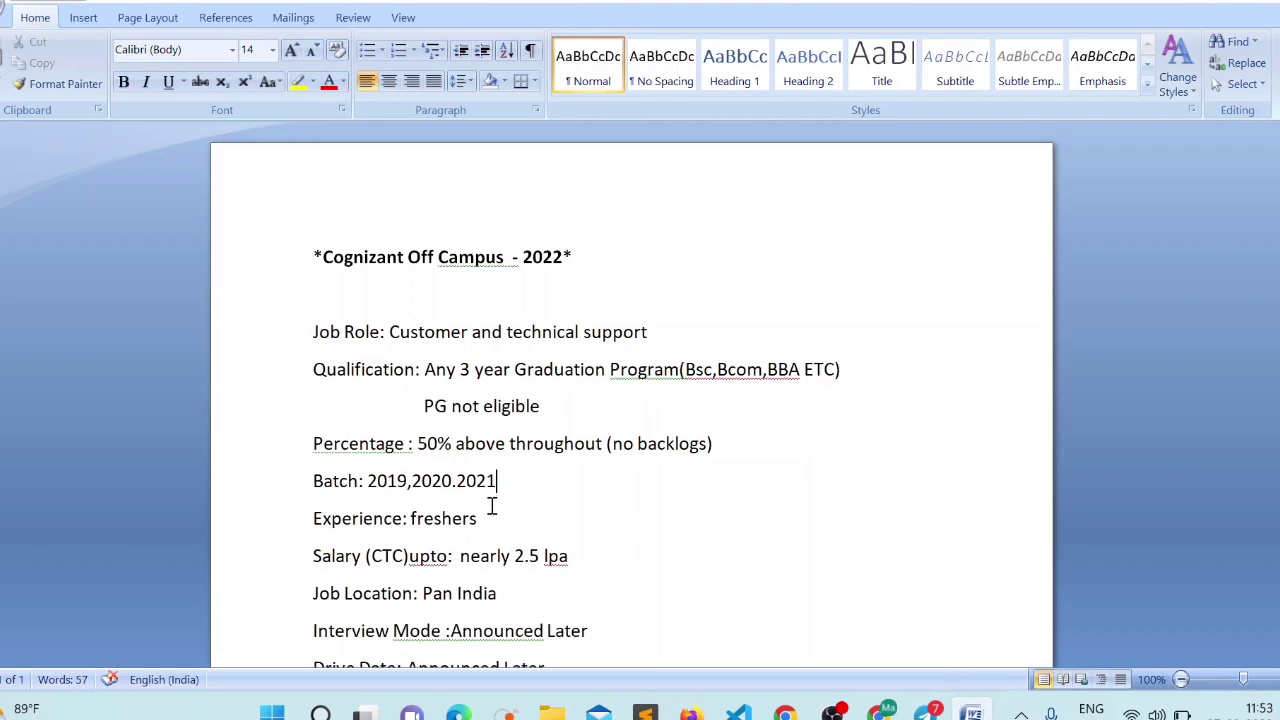
# Highlight the freshers experience and nearly 2.5 lpa salary in the Word notice, then scroll to the Apply link
pyautogui.moveTo(478, 520); pyautogui.dragTo(440, 530)
pyautogui.click(440, 530)
pyautogui.moveTo(461, 556); pyautogui.dragTo(567, 570)
pyautogui.click(567, 570)
pyautogui.scroll(-3, 631, 396)
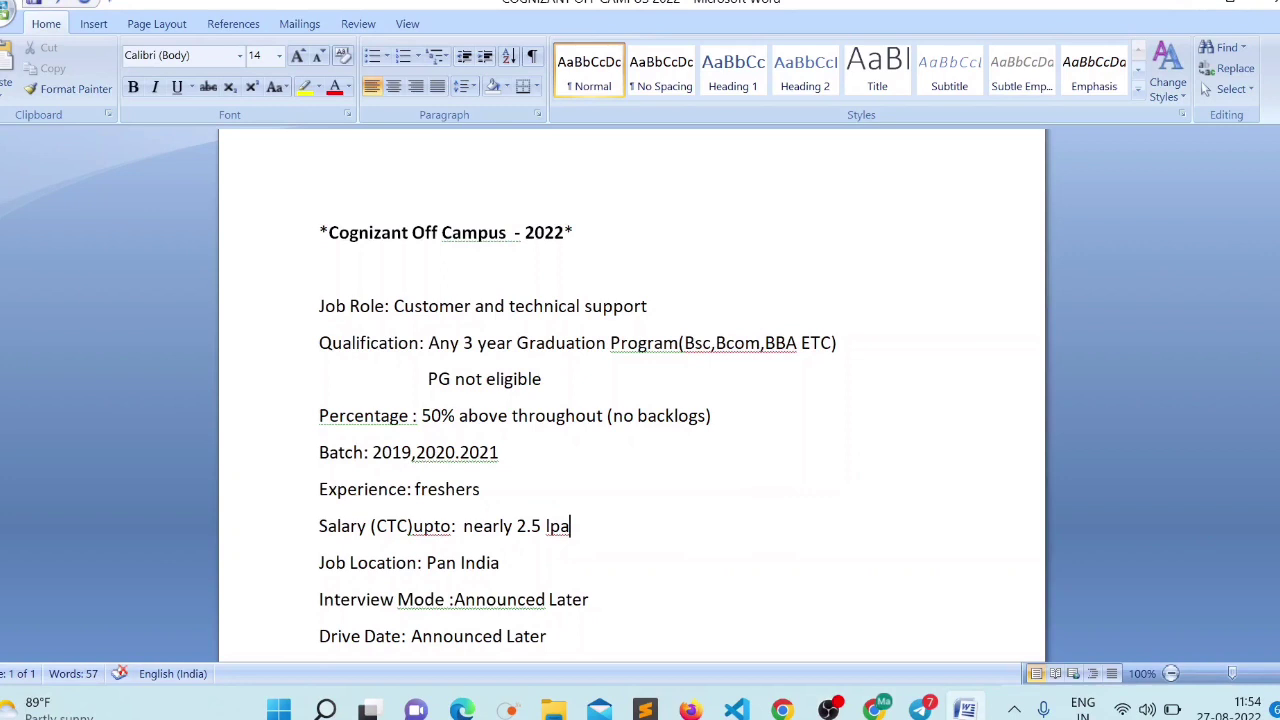
pyautogui.scroll(-2, 632, 395)
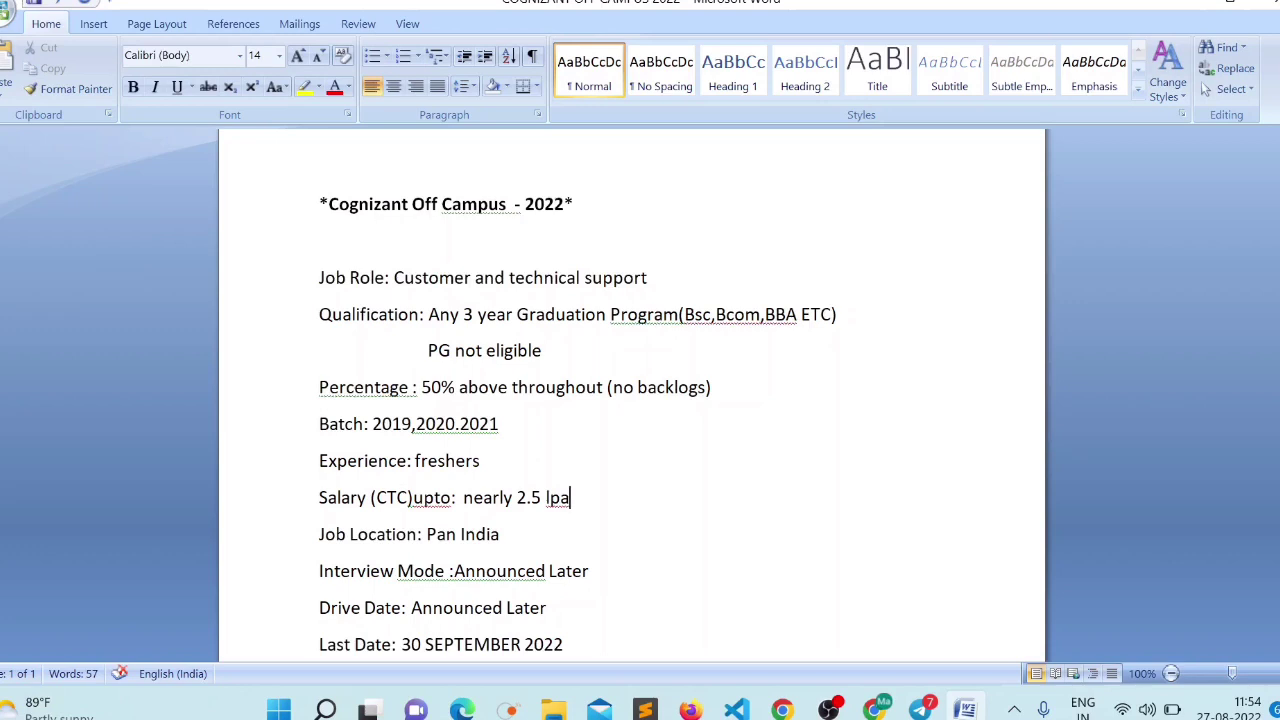
pyautogui.scroll(-5, 632, 395)
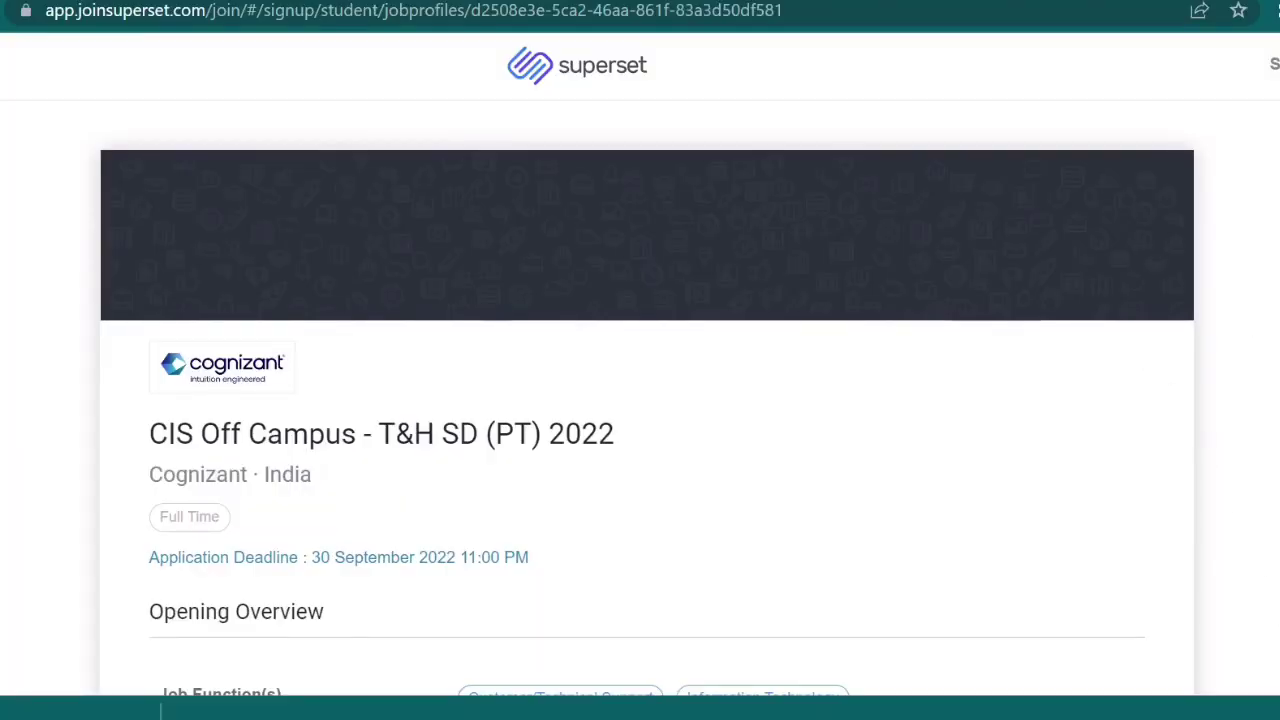
# Expand the full Cognizant CIS Off Campus job description and choose Apply Now
pyautogui.scroll(-2, 1138, 353)
pyautogui.scroll(-3, 647, 411)
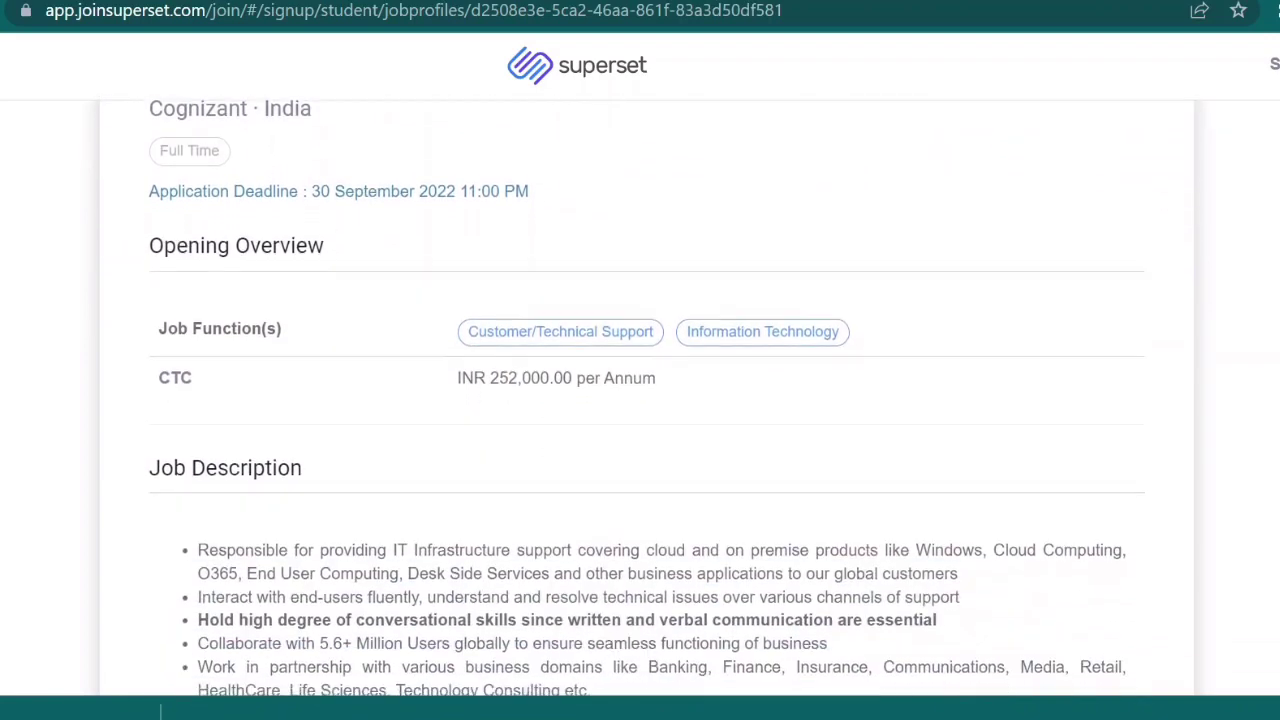
pyautogui.scroll(-1, 647, 398)
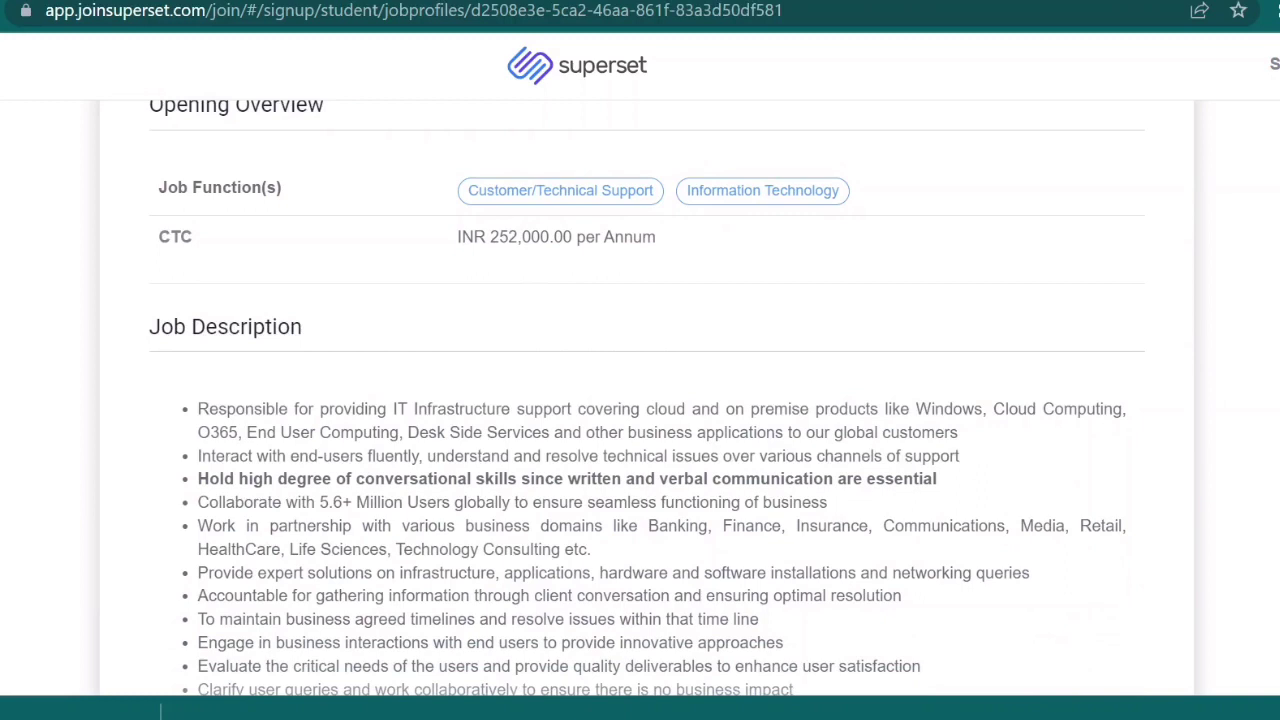
pyautogui.scroll(-3, 1048, 359)
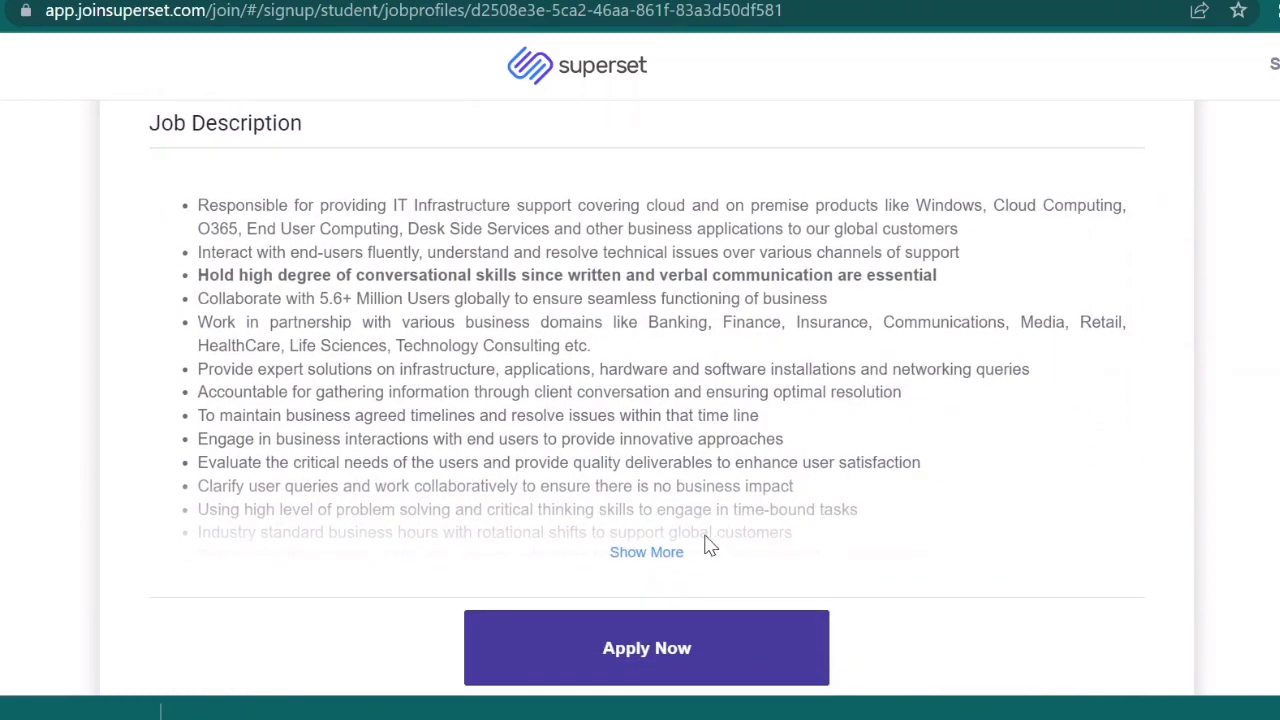
pyautogui.click(662, 556)
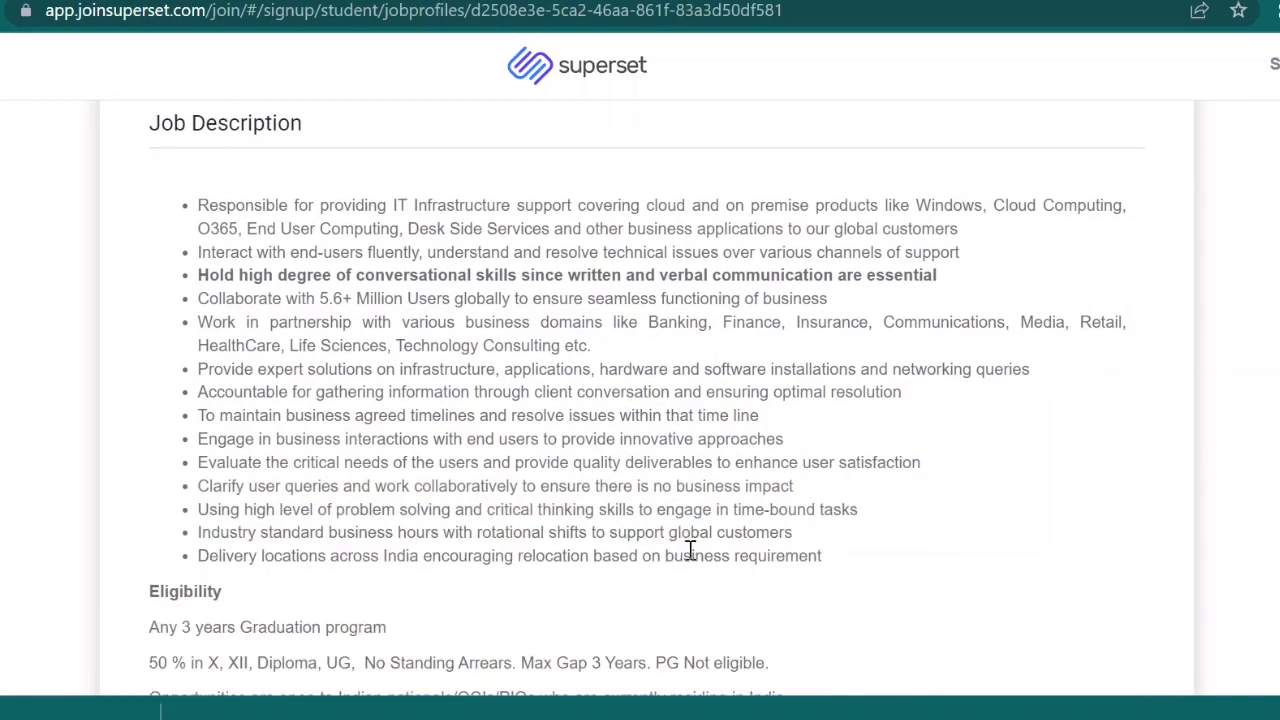
pyautogui.scroll(-10, 640, 400)
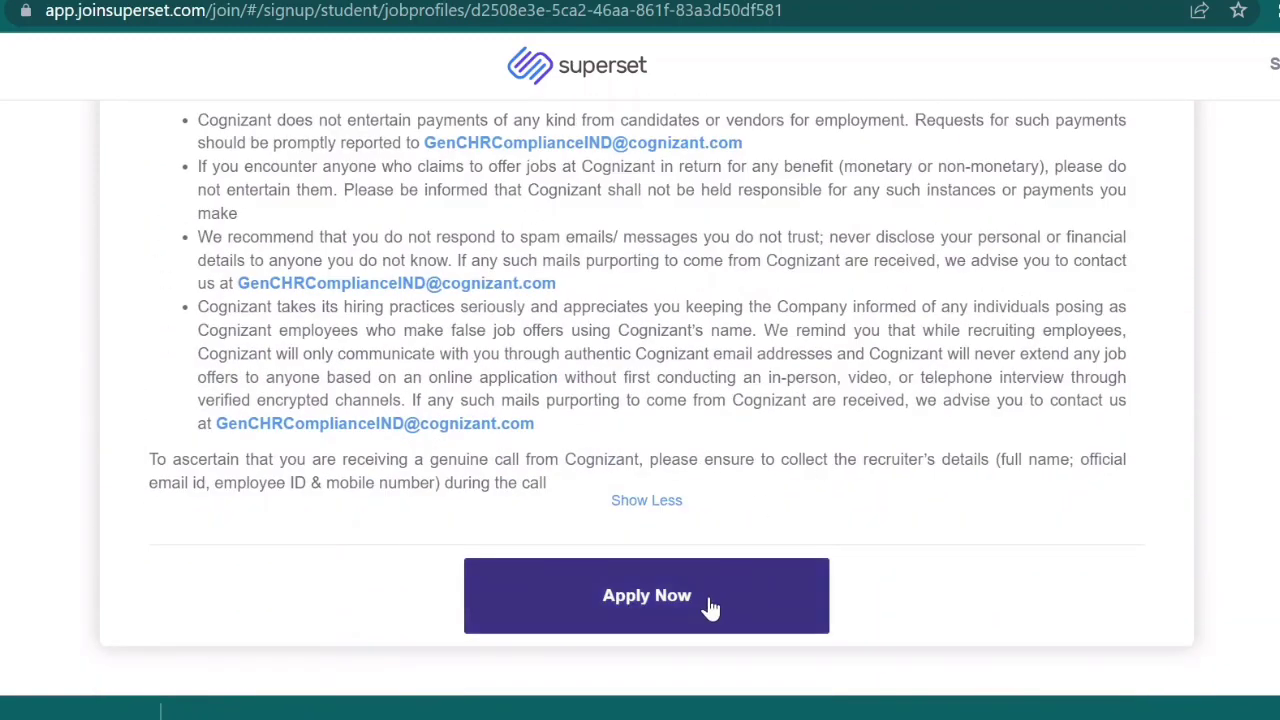
pyautogui.click(710, 607)
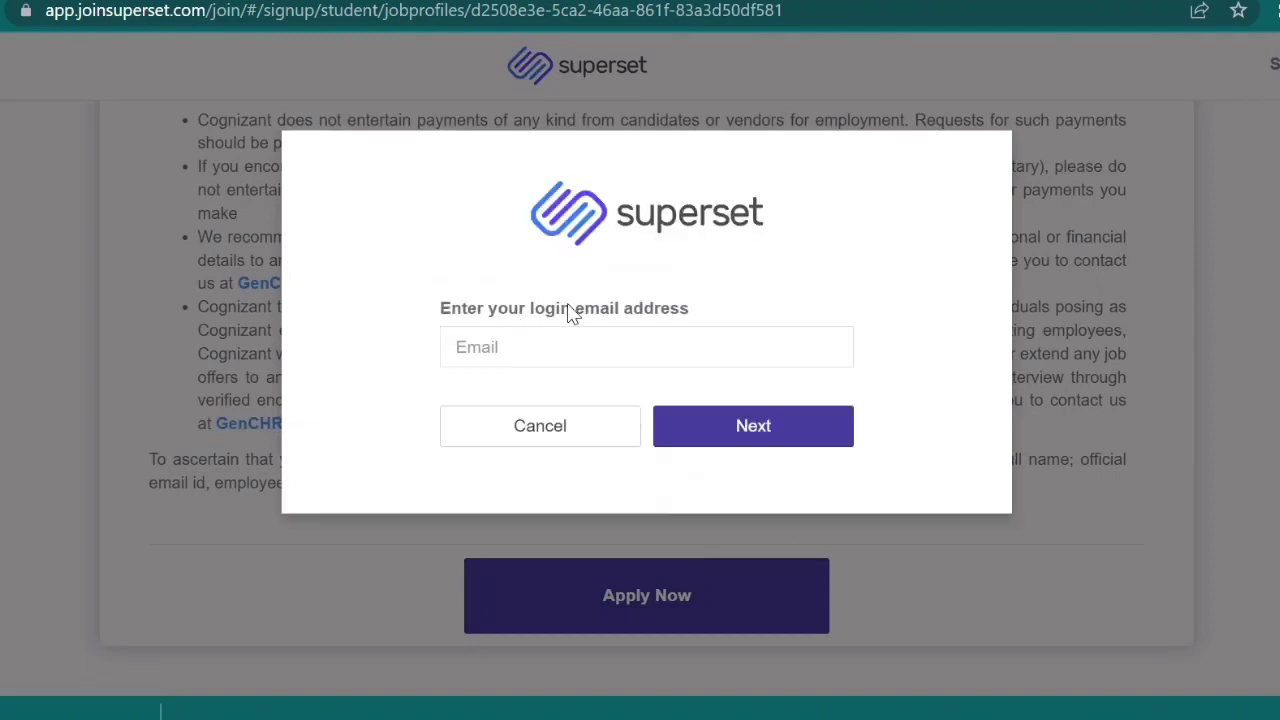
# Submit the applicant's login e-mail and choose Register and Apply
pyautogui.click(554, 348)
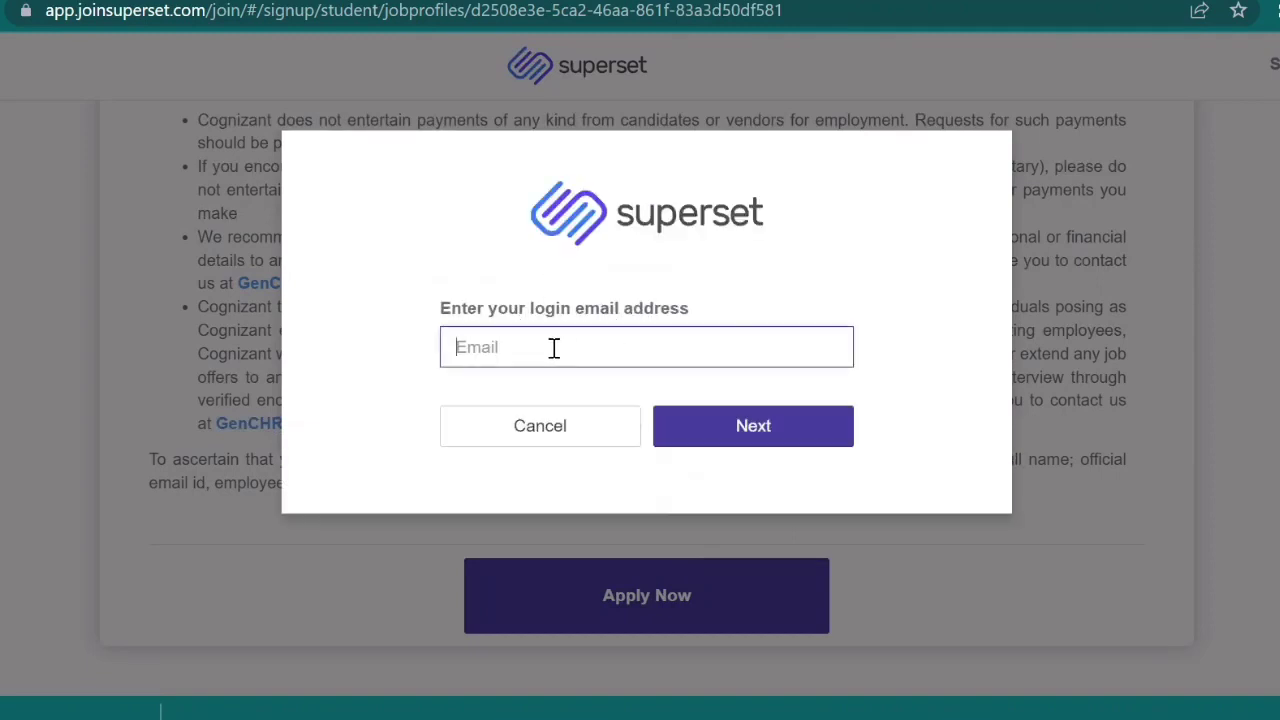
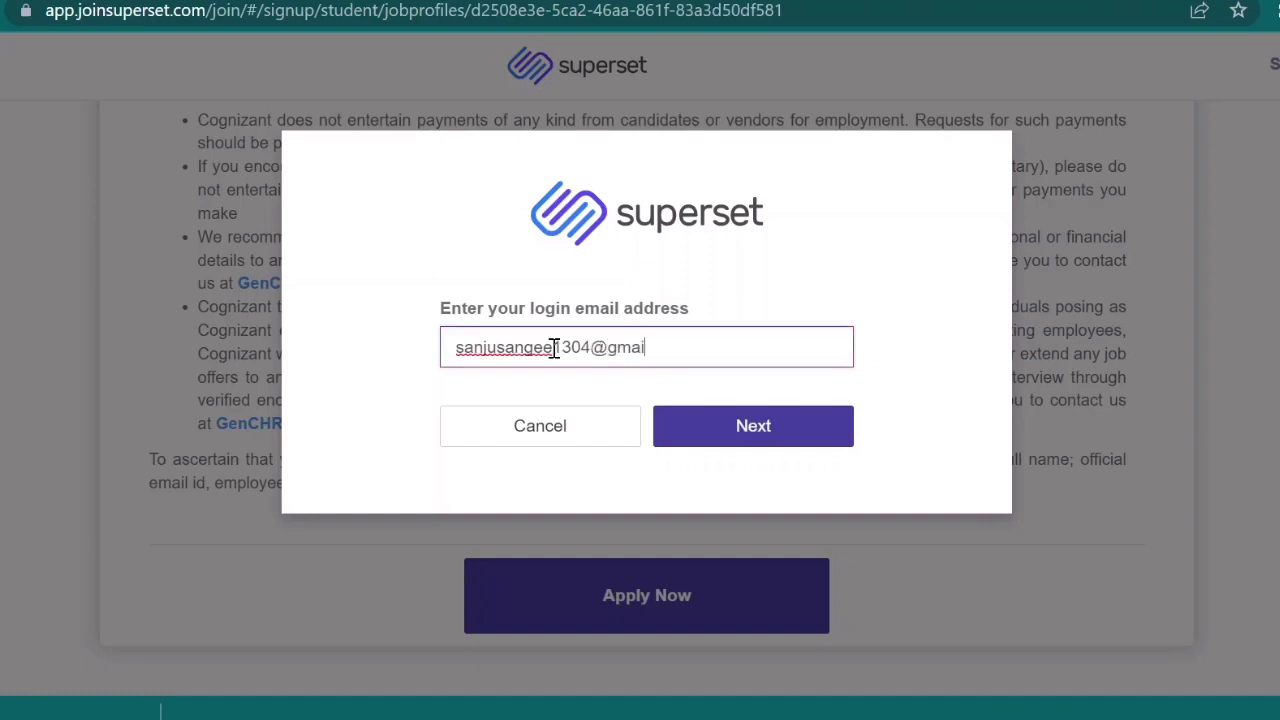
pyautogui.click(697, 445)
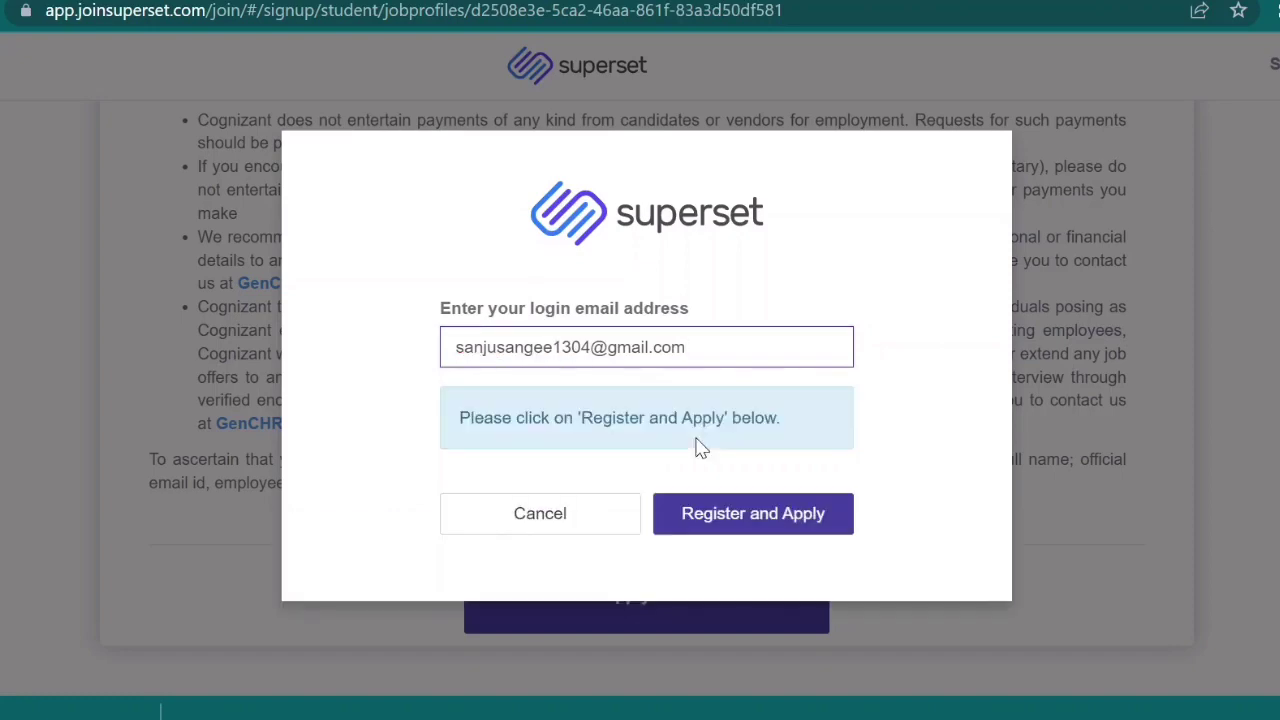
pyautogui.click(703, 517)
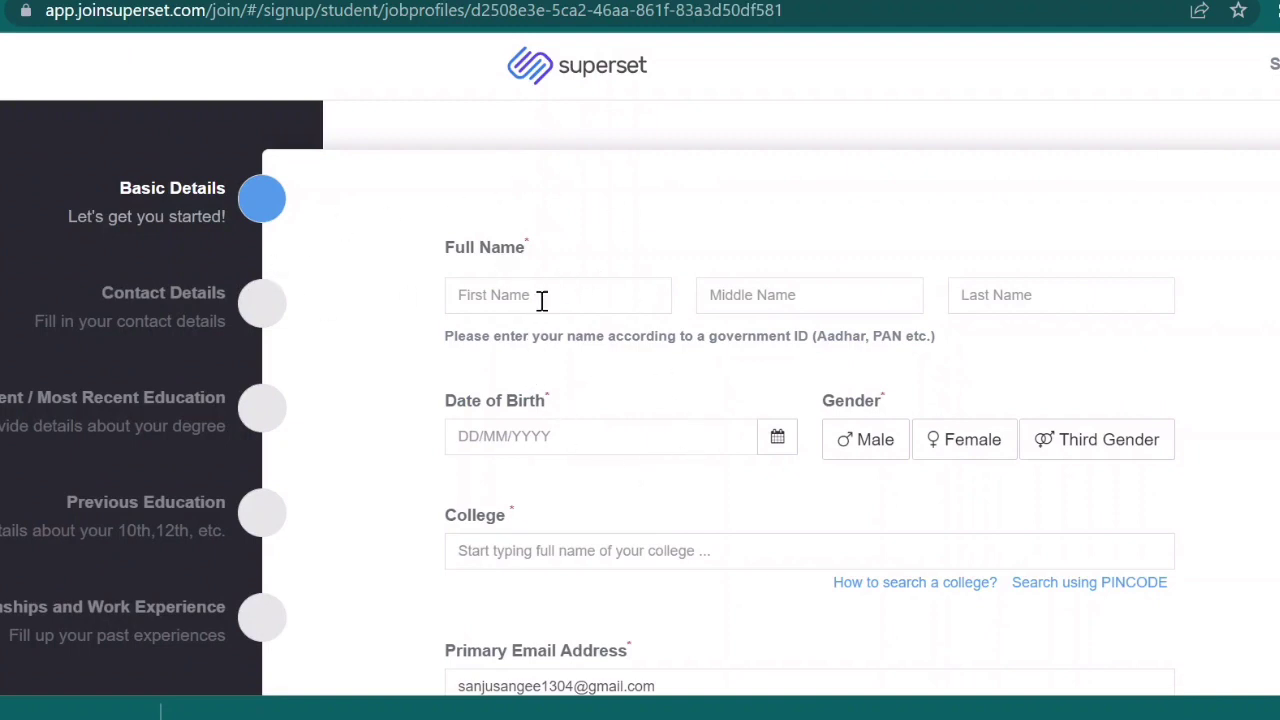
# Enter the applicant's first and last name, correcting a typo in the first name
pyautogui.click(541, 301)
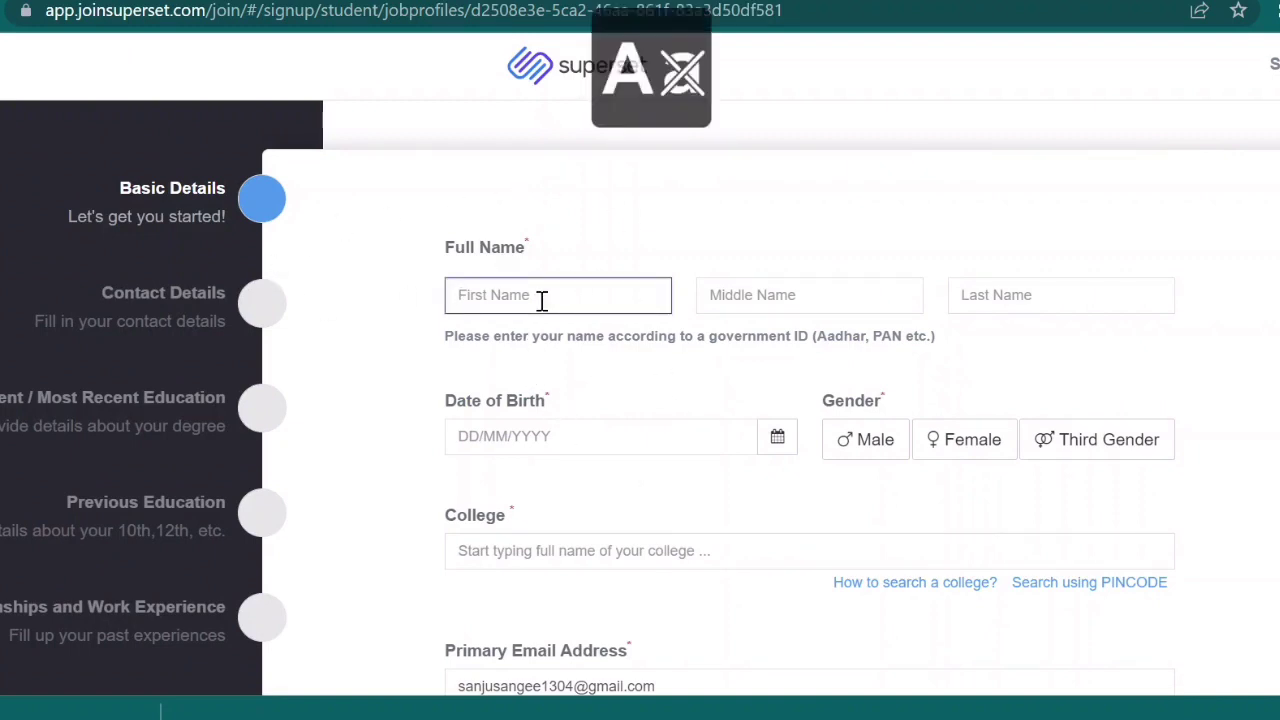
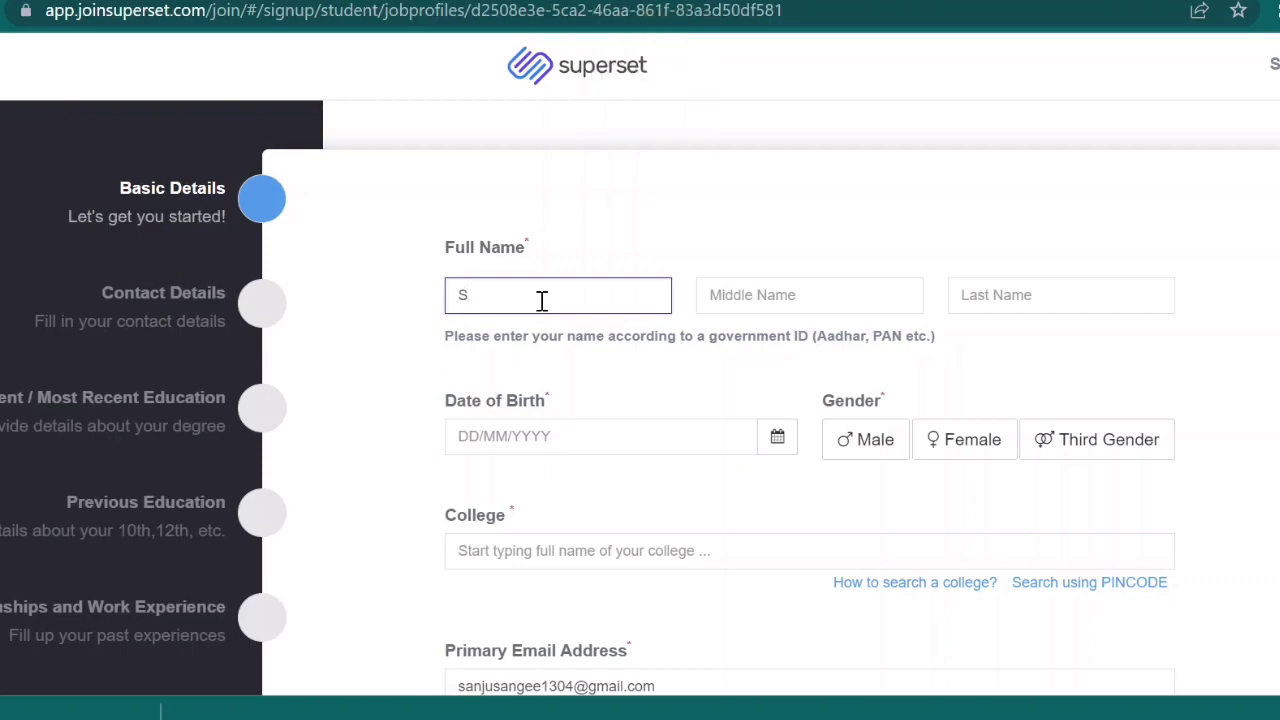
pyautogui.click(1048, 300)
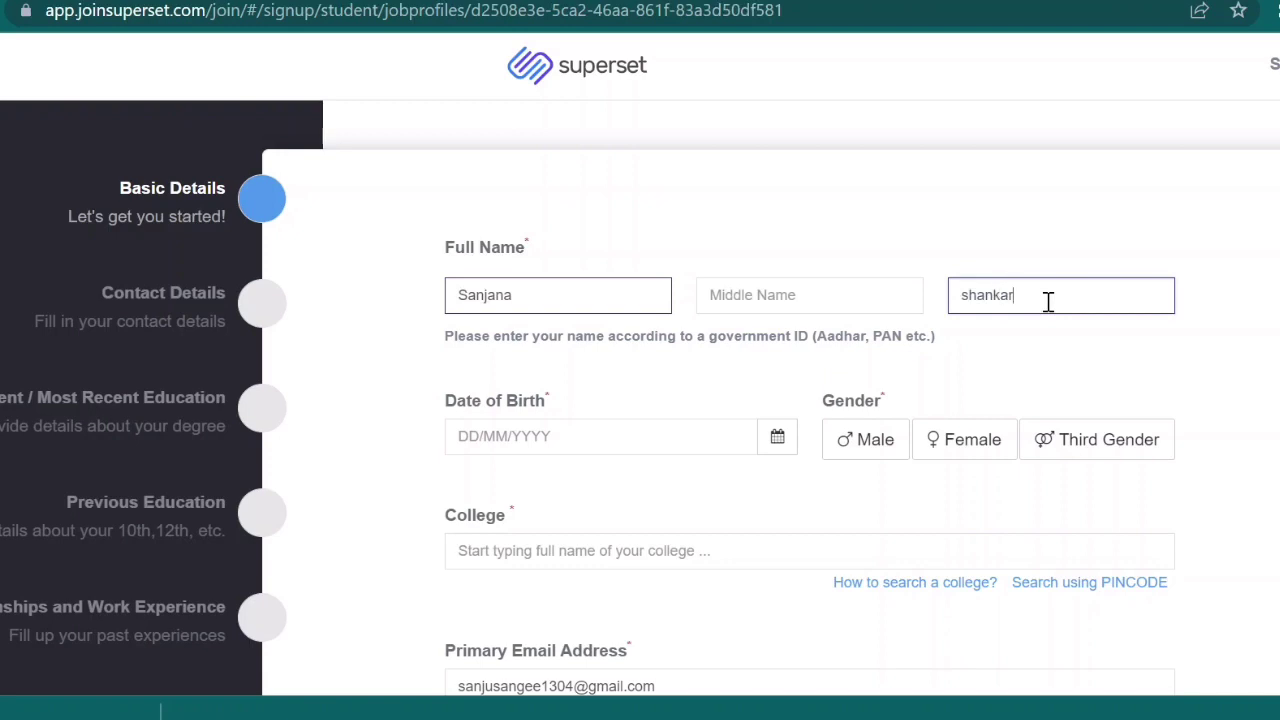
# Pick the applicant's date of birth from the calendar and set gender to Female
pyautogui.click(779, 438)
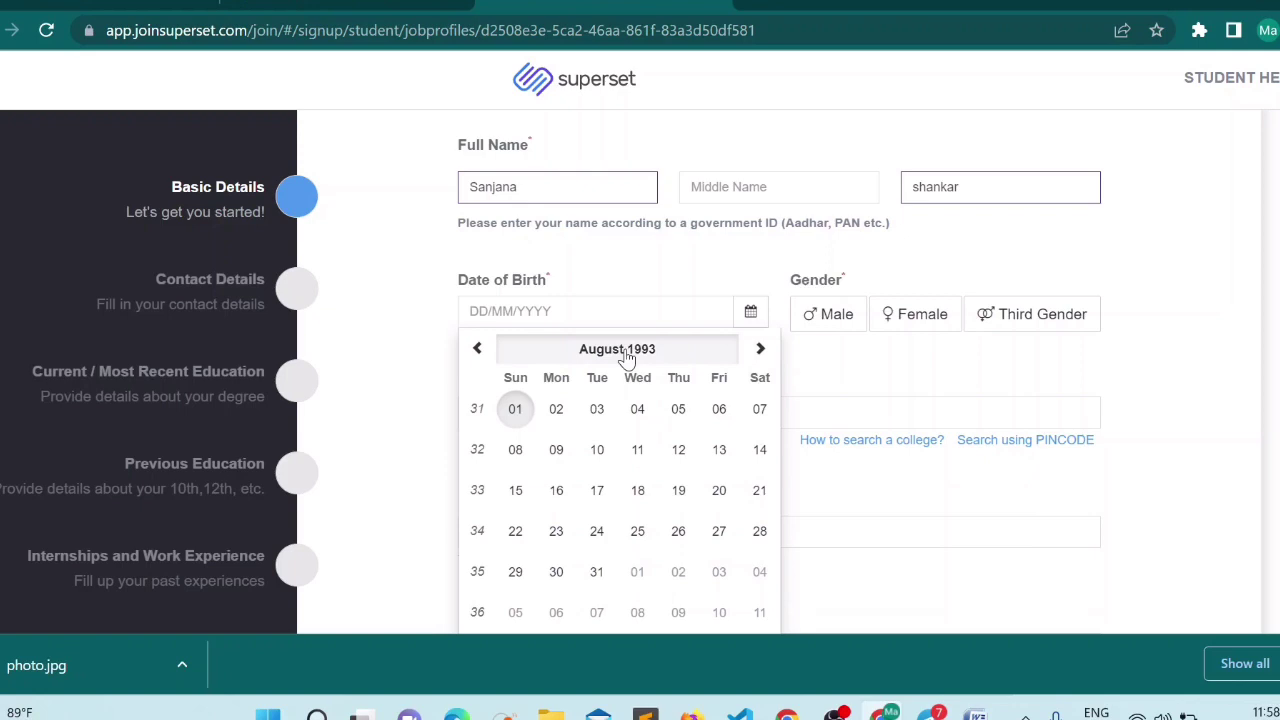
pyautogui.click(617, 349)
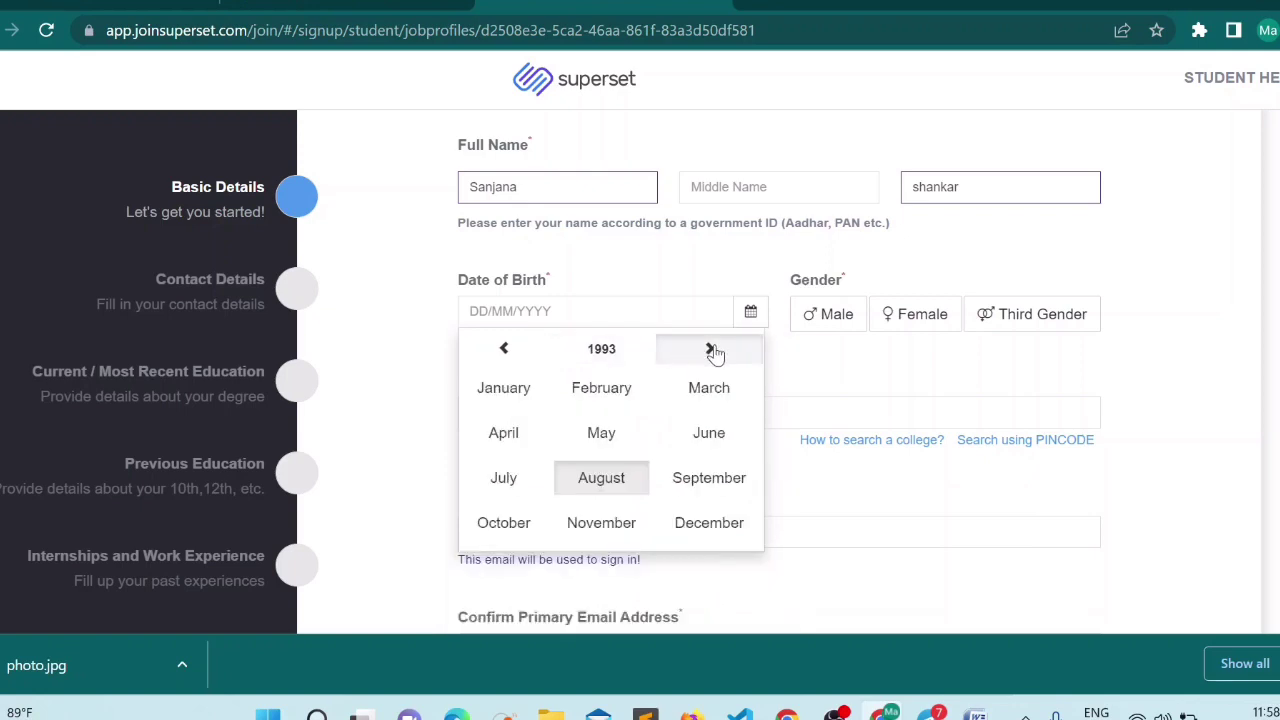
pyautogui.click(710, 349)
pyautogui.click(710, 349)
pyautogui.click(710, 349)
pyautogui.click(710, 349)
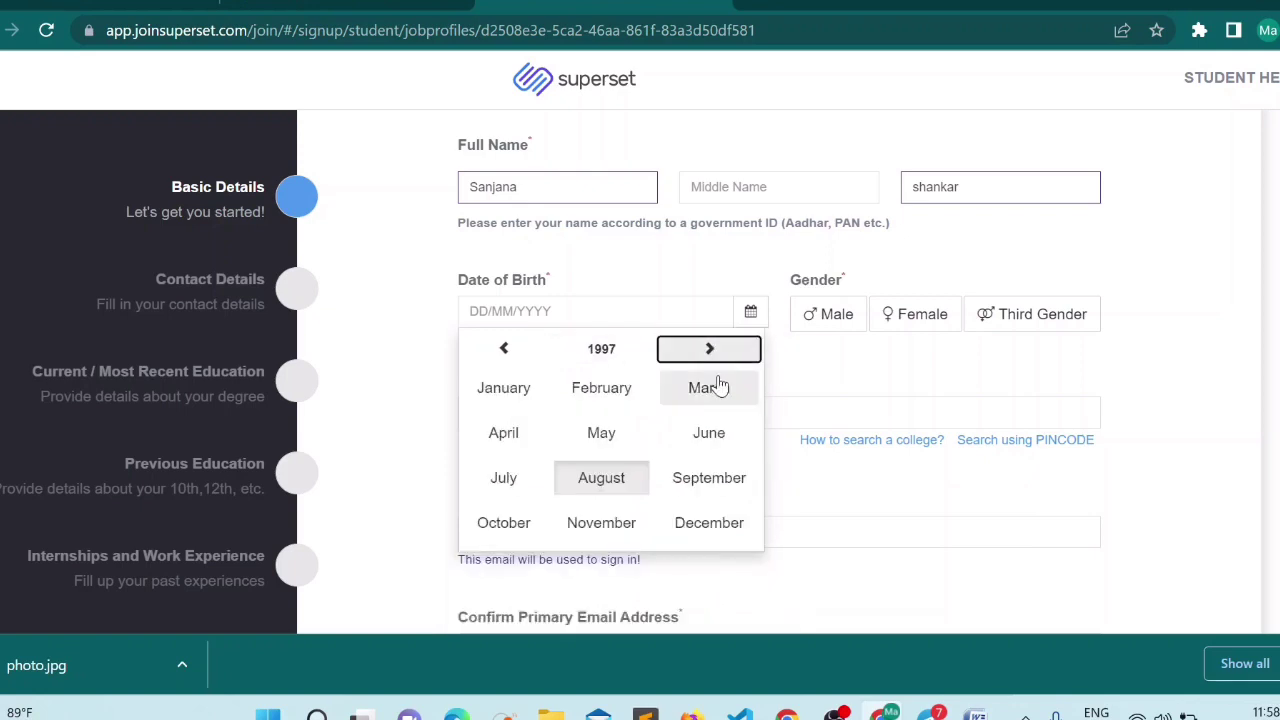
pyautogui.click(716, 387)
pyautogui.click(760, 449)
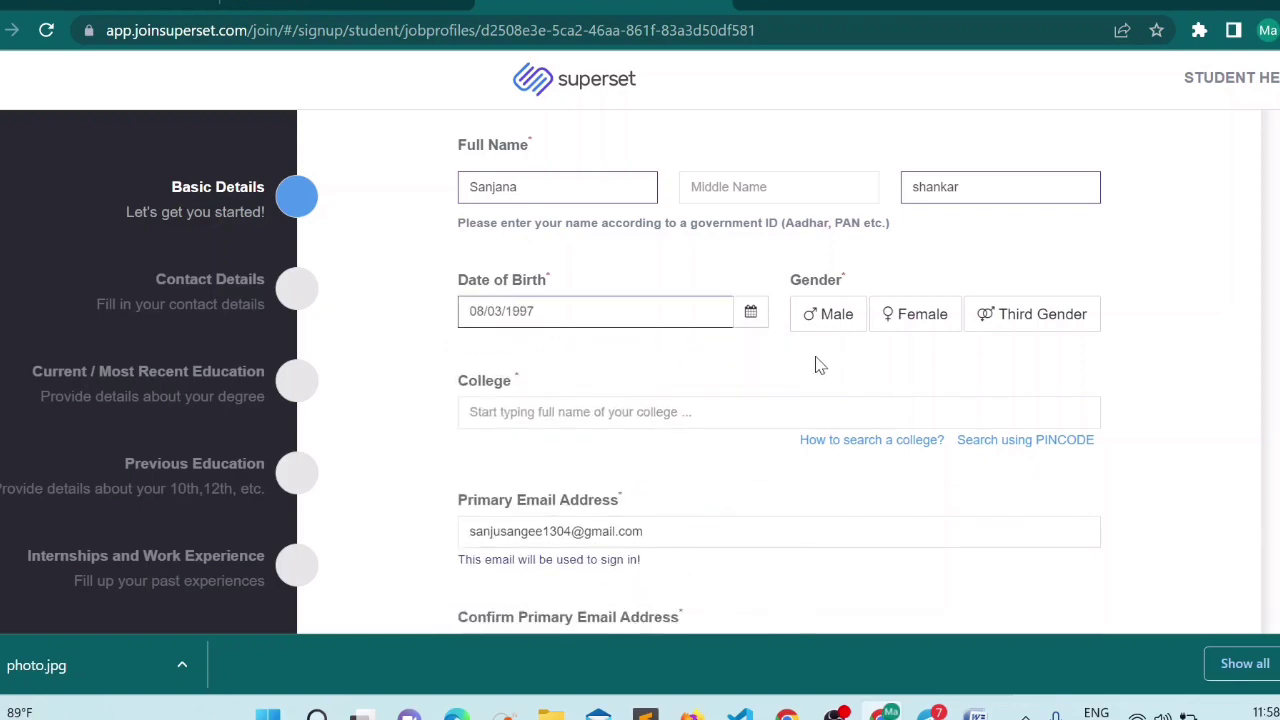
pyautogui.click(903, 318)
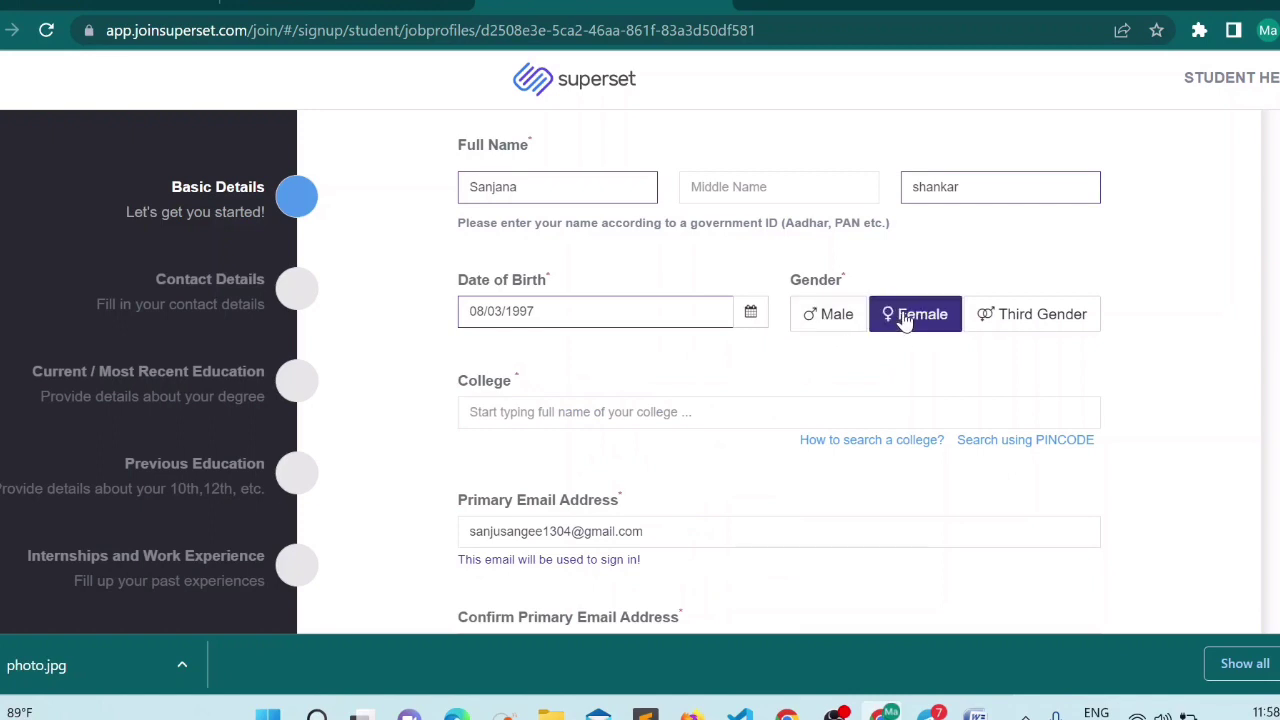
# Set the college to MOP Vaishnav College for Women, Chennai
pyautogui.click(631, 413)
pyautogui.write('vit')
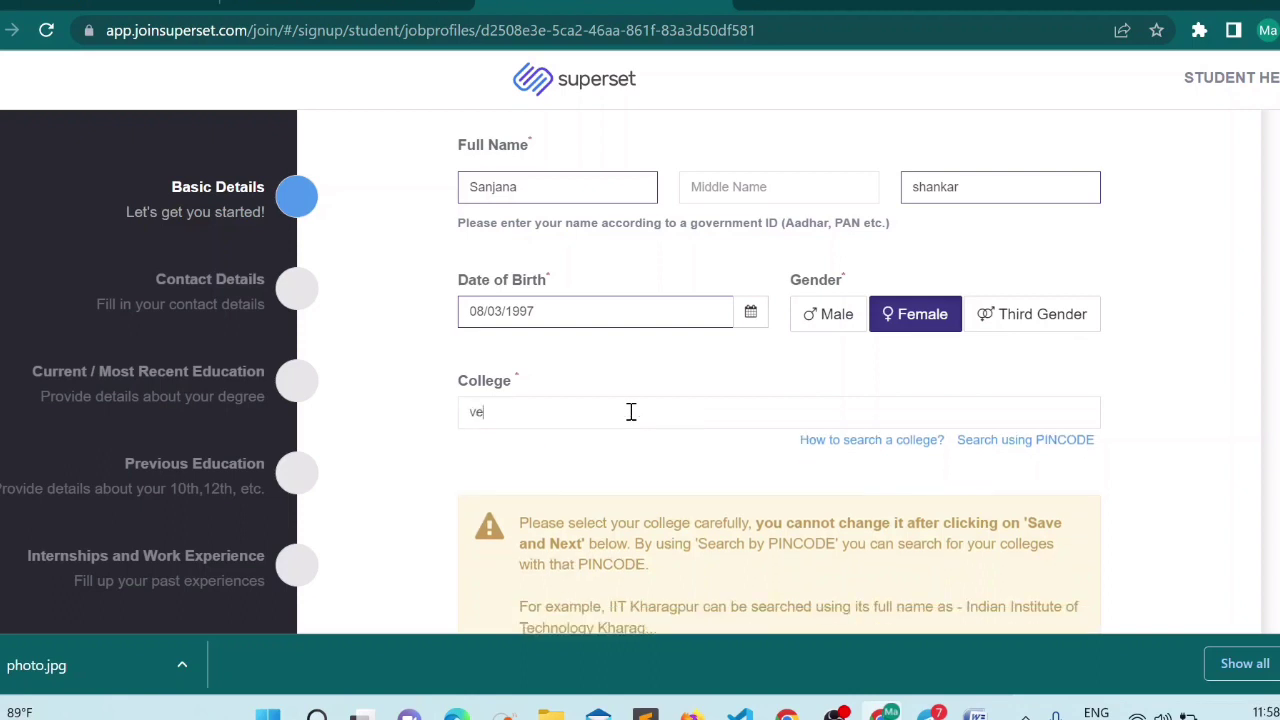
pyautogui.press('BackSpace')
pyautogui.press('BackSpace')
pyautogui.press('BackSpace')
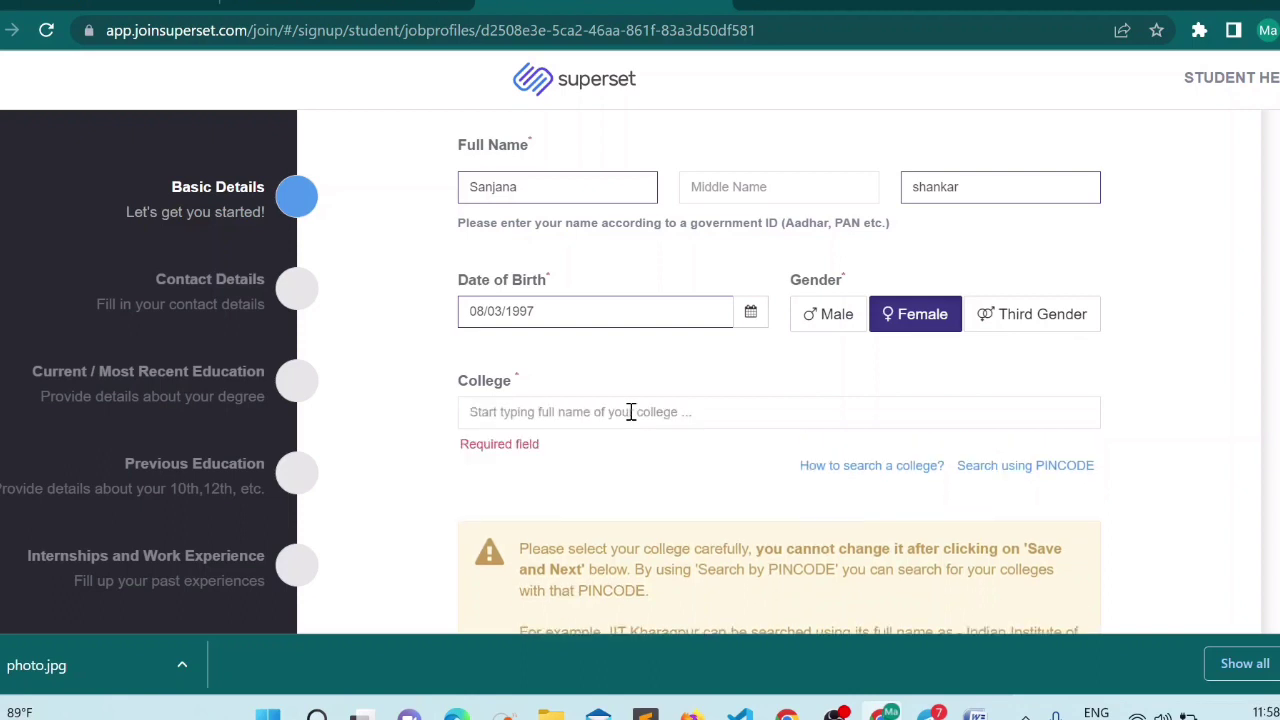
pyautogui.write('mo')
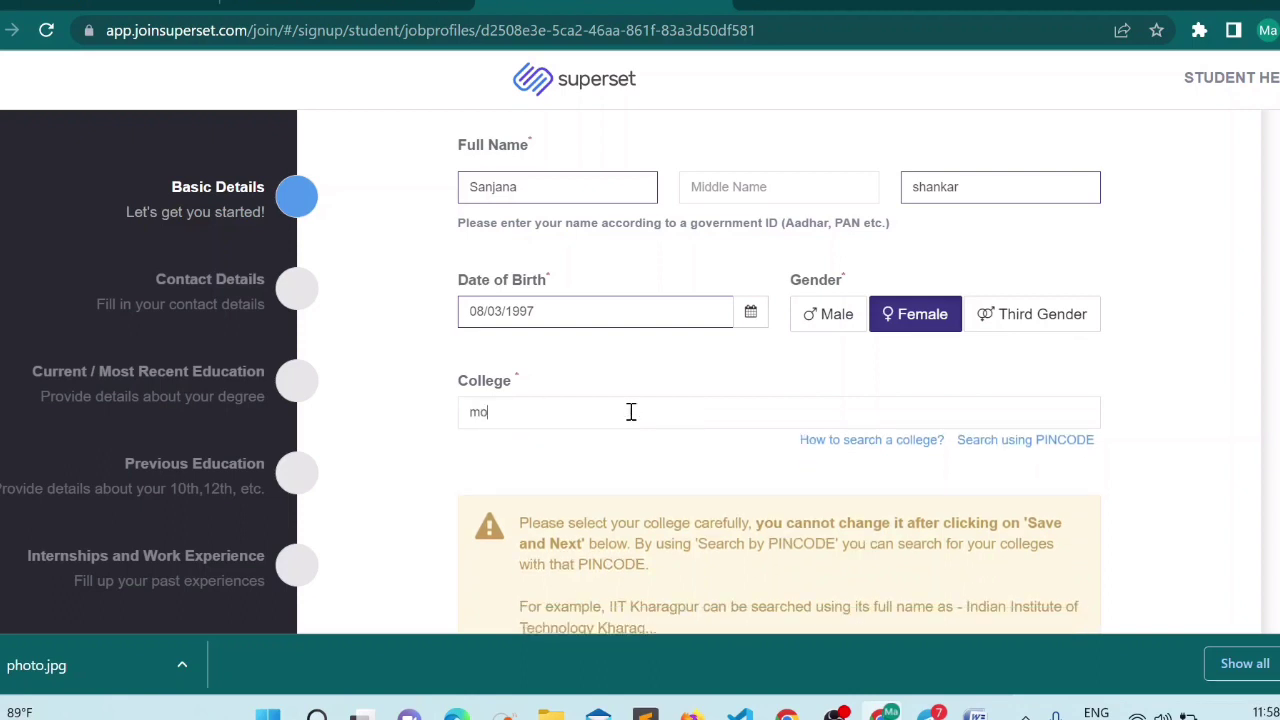
pyautogui.write('v')
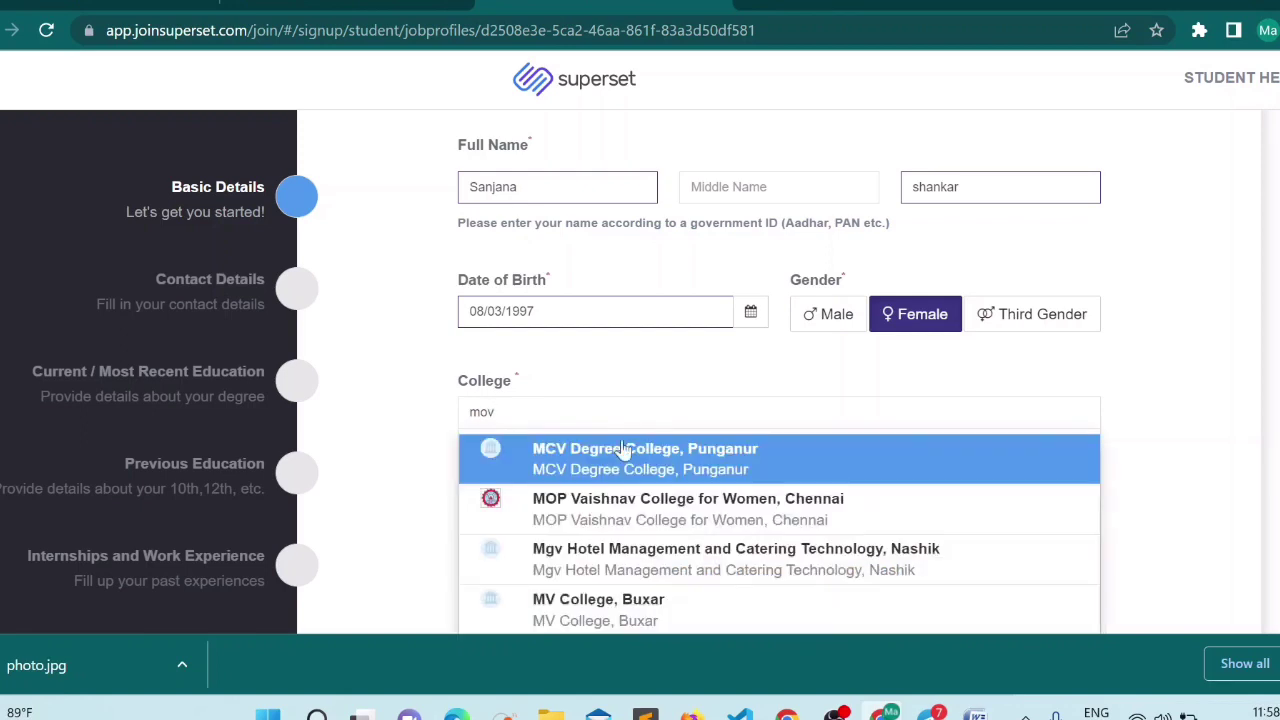
pyautogui.click(613, 503)
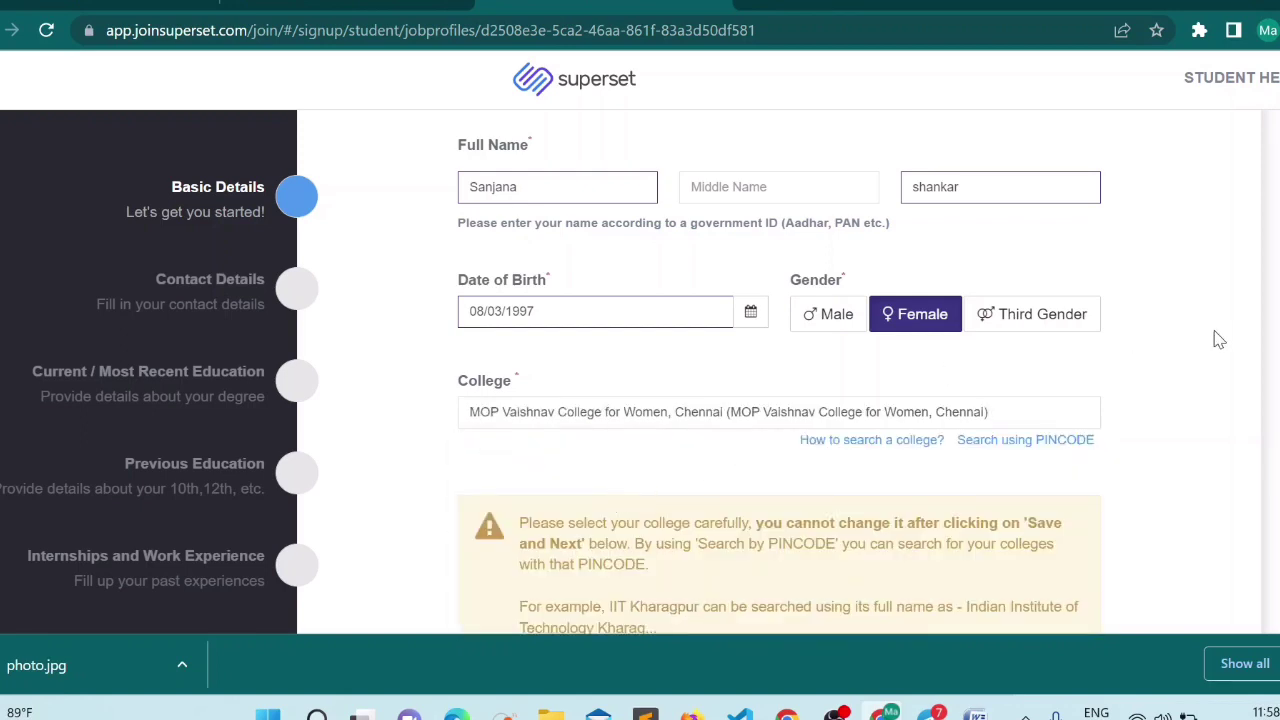
# Enter the institute roll number in capital letters
pyautogui.scroll(-4, 870, 244)
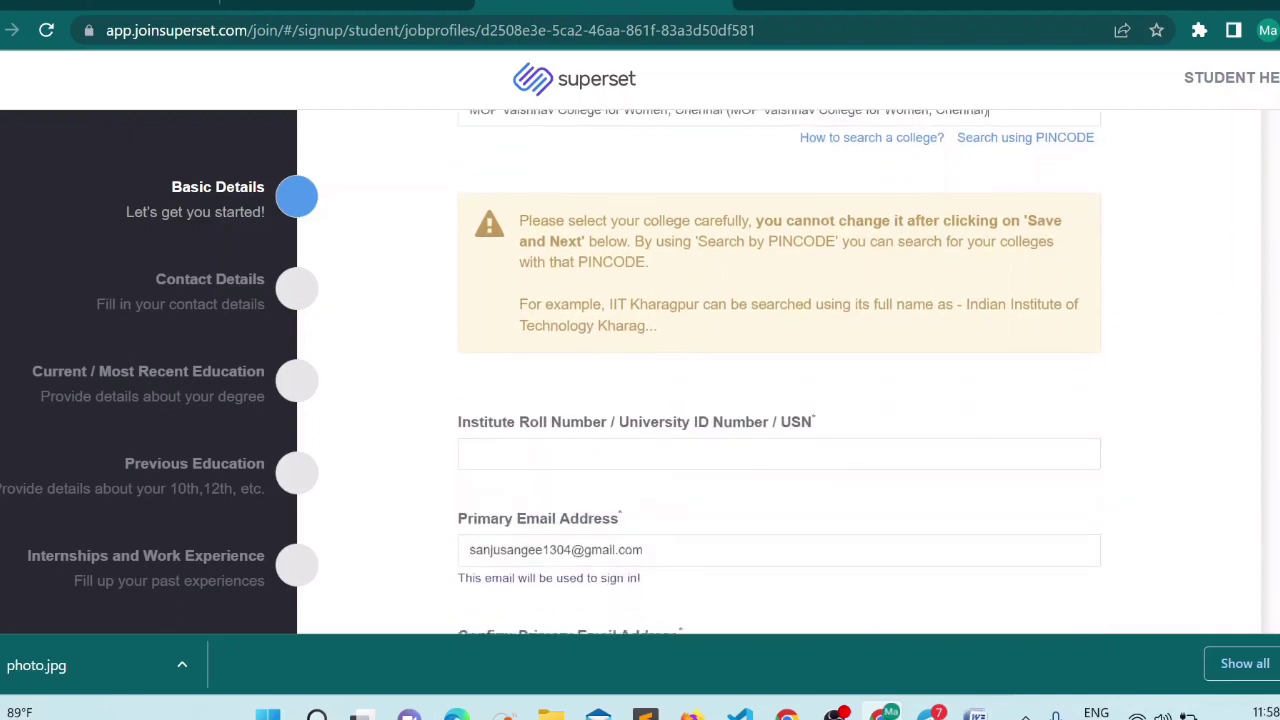
pyautogui.click(720, 349)
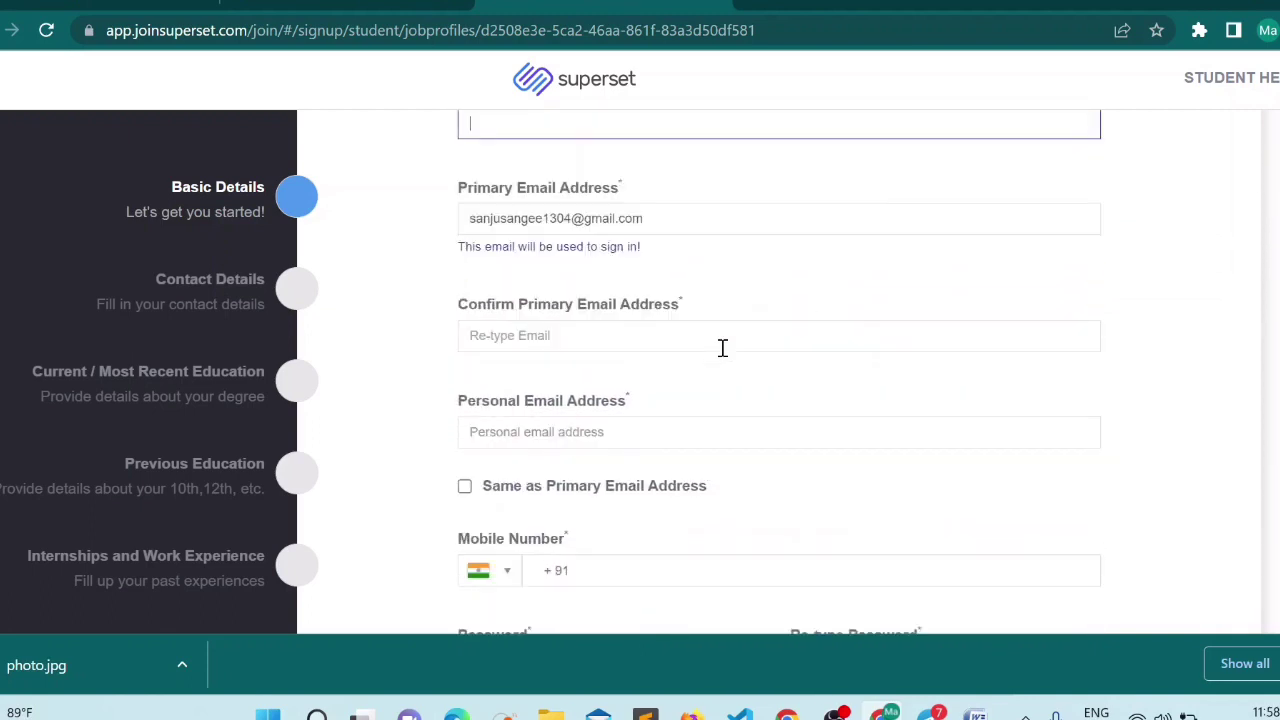
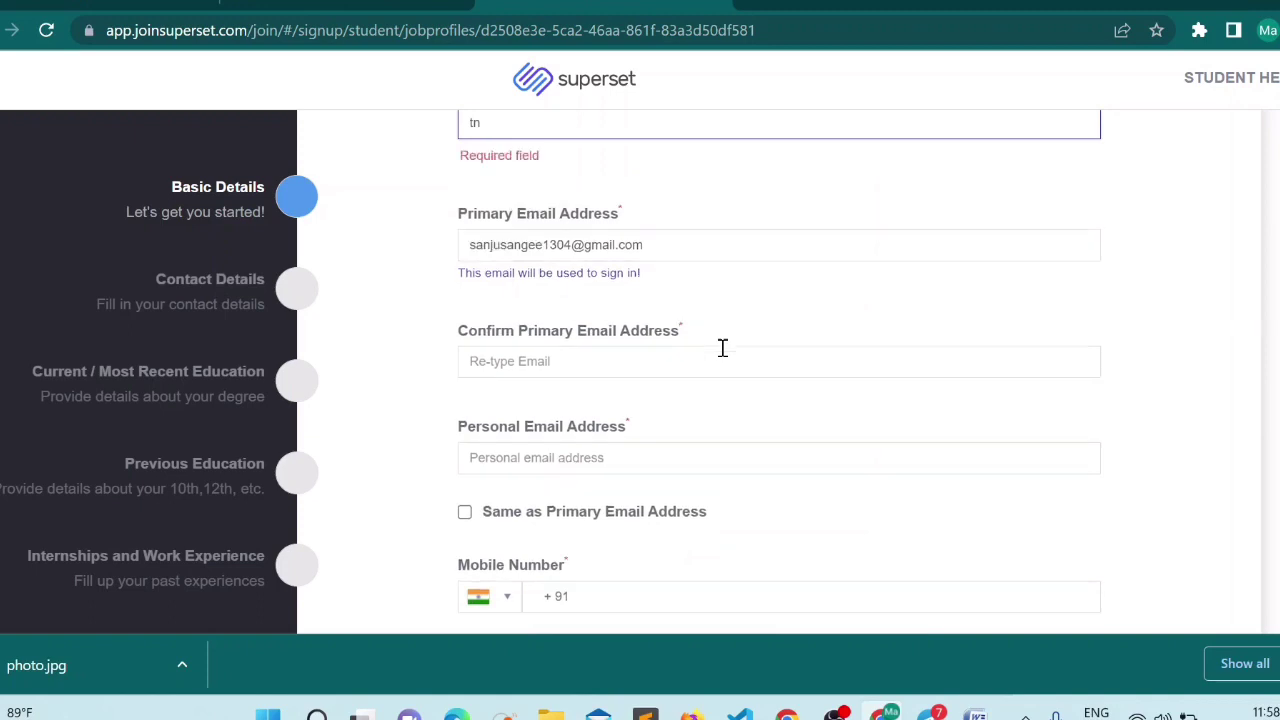
pyautogui.press('capslock')
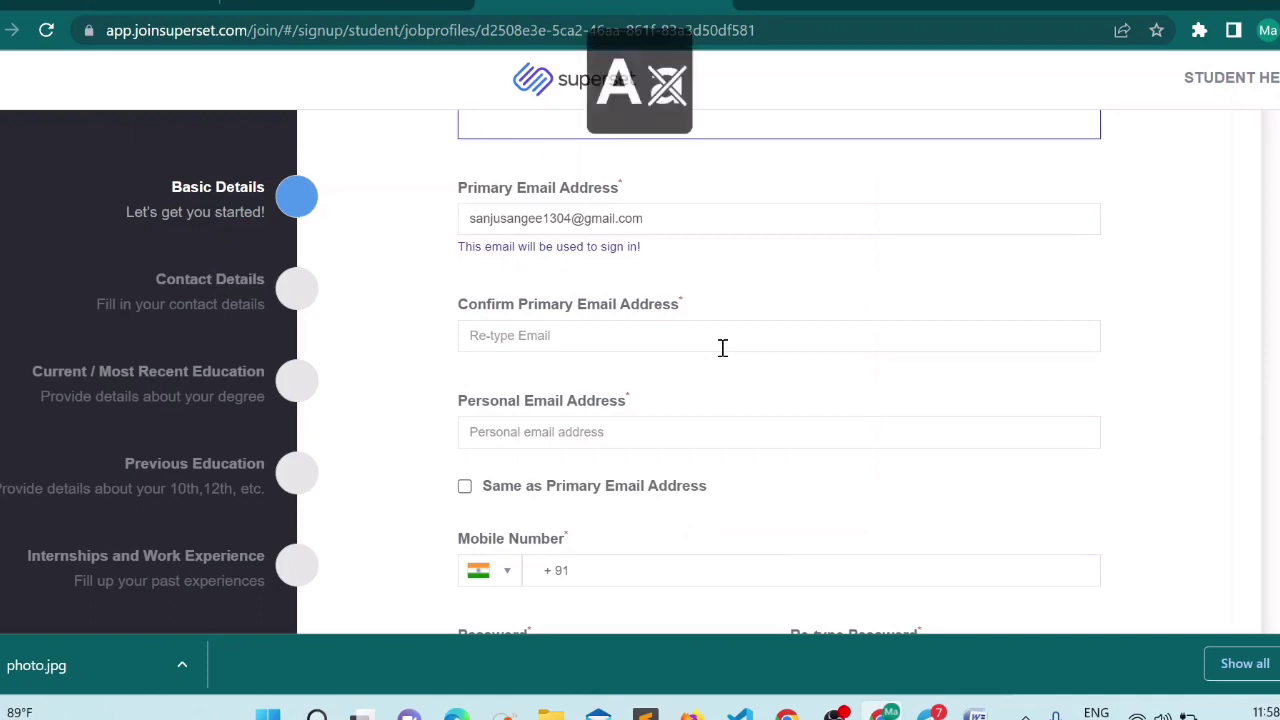
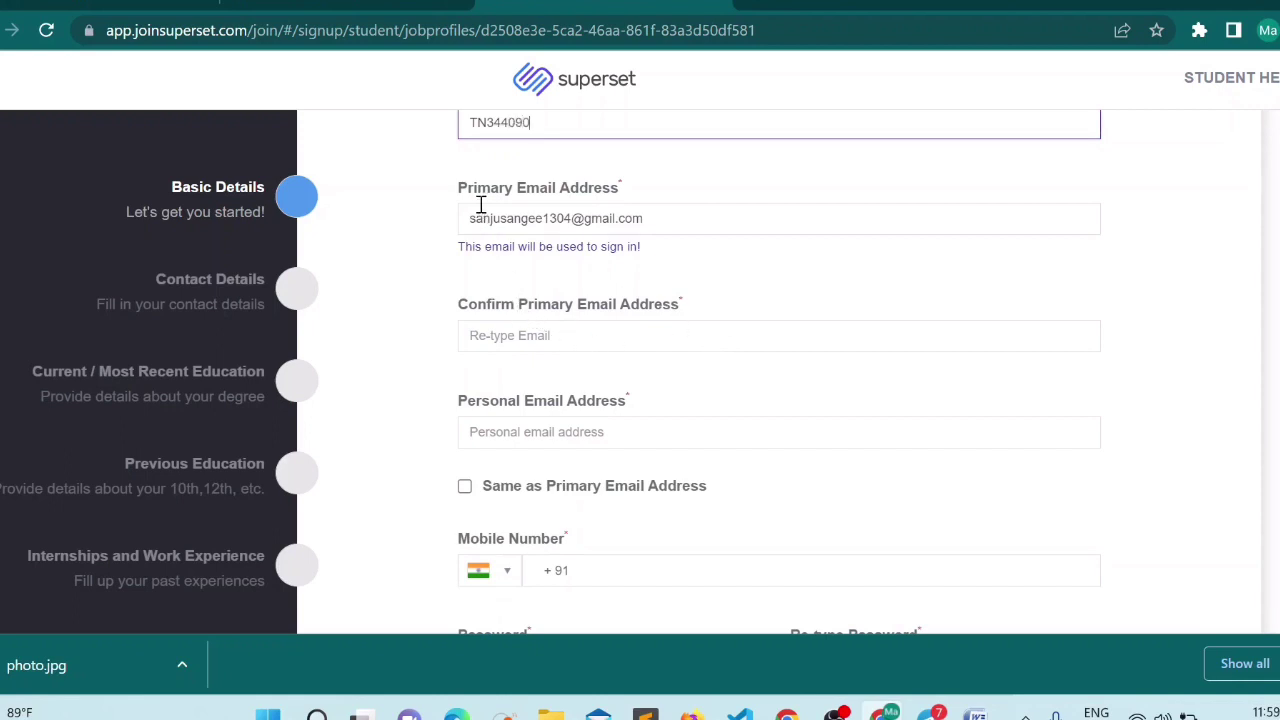
# Fill in the confirmation email and copy the same address into Personal Email
pyautogui.moveTo(478, 193); pyautogui.dragTo(568, 194)
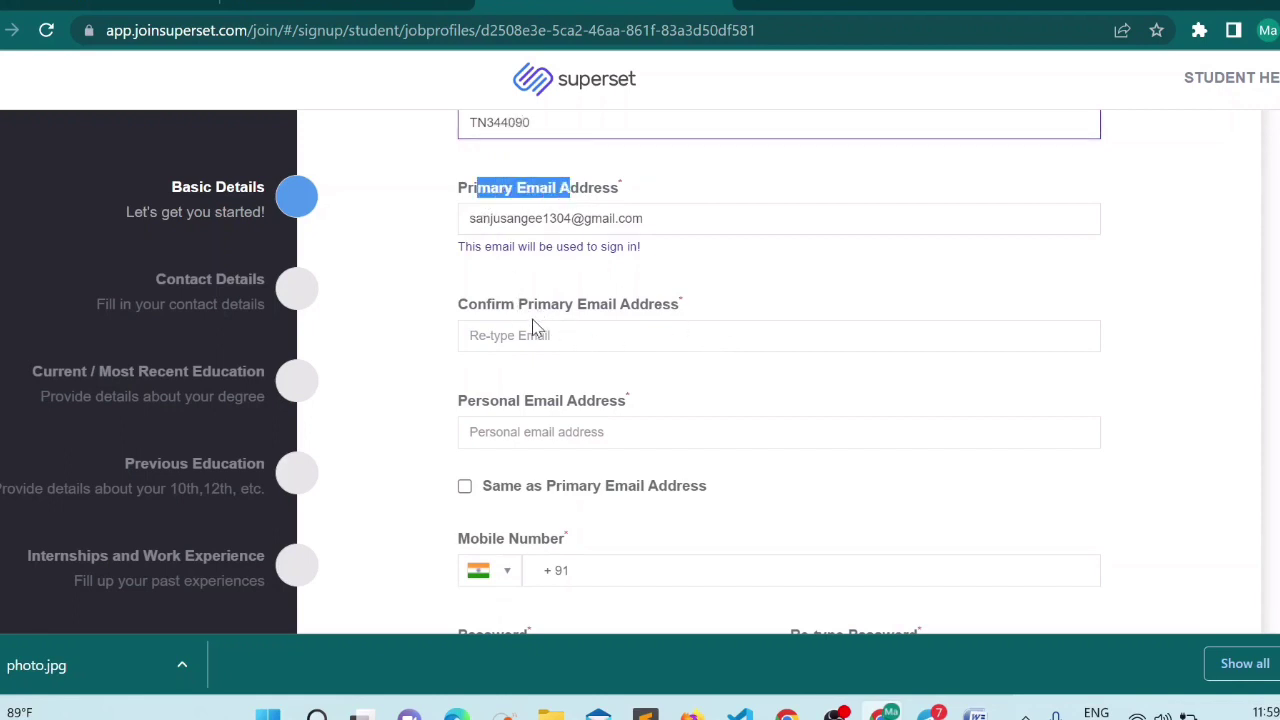
pyautogui.moveTo(518, 316); pyautogui.dragTo(551, 320)
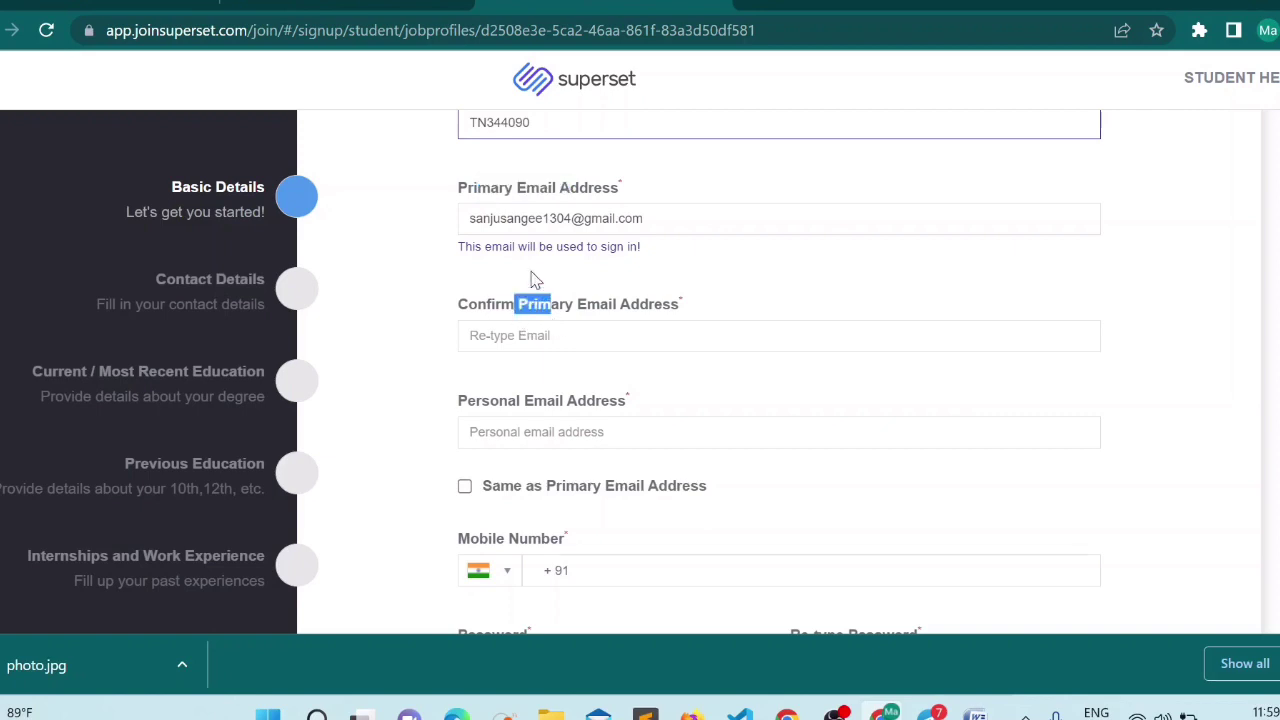
pyautogui.moveTo(492, 218); pyautogui.dragTo(582, 216)
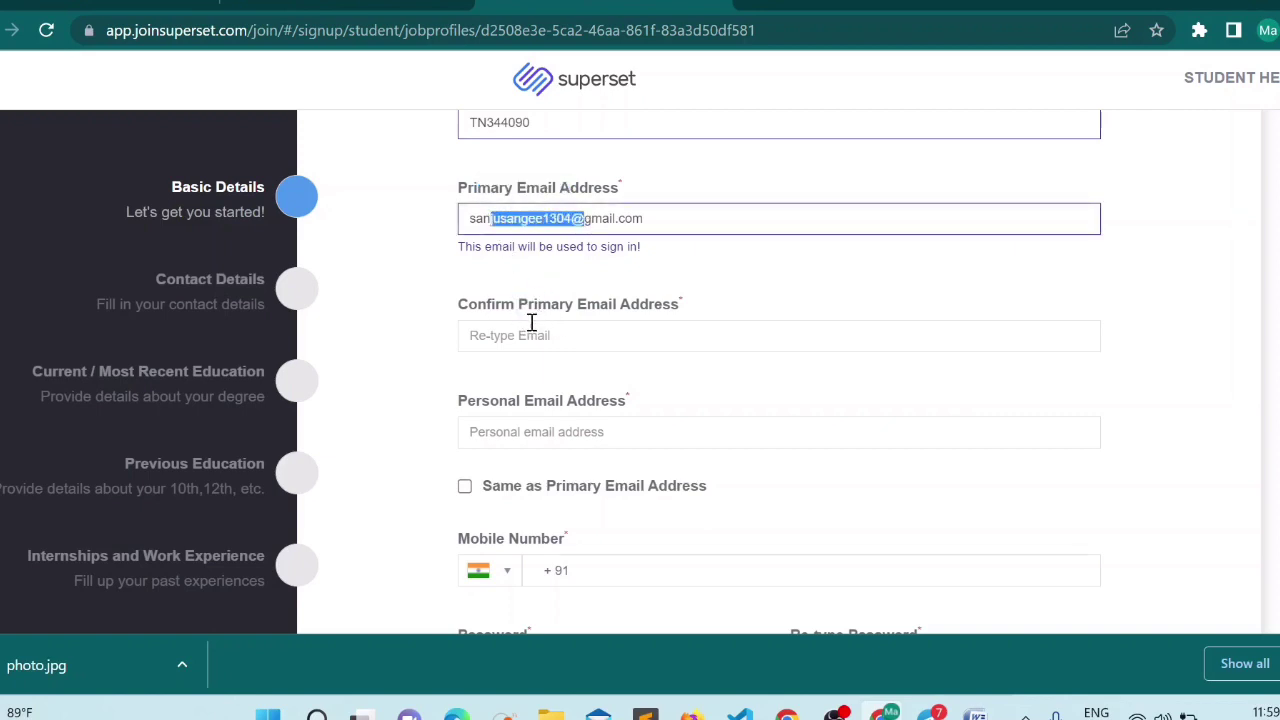
pyautogui.click(523, 335)
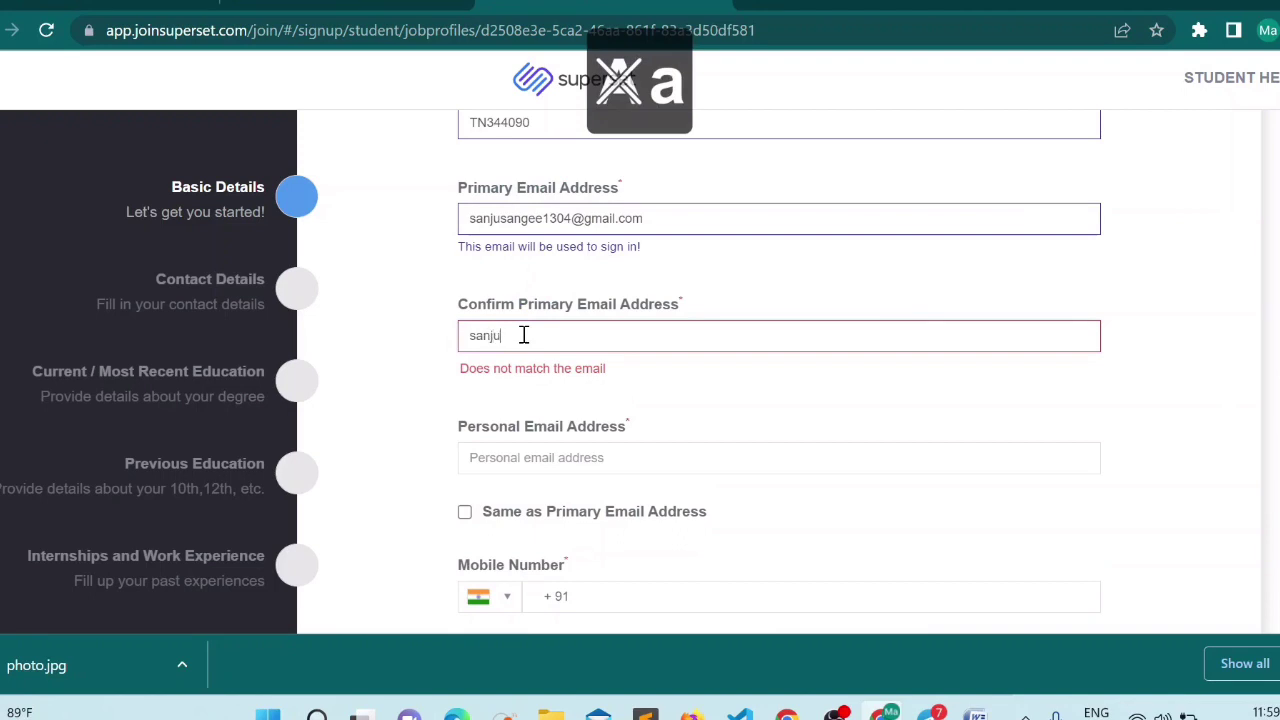
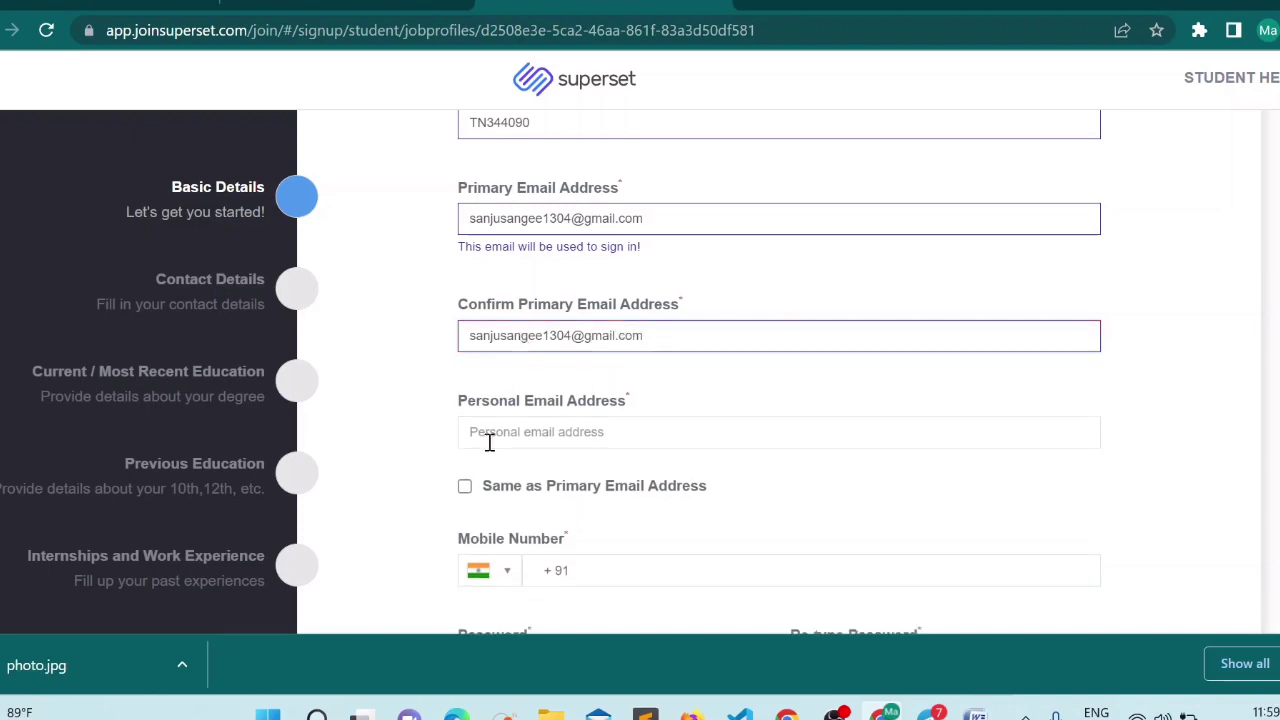
pyautogui.click(503, 437)
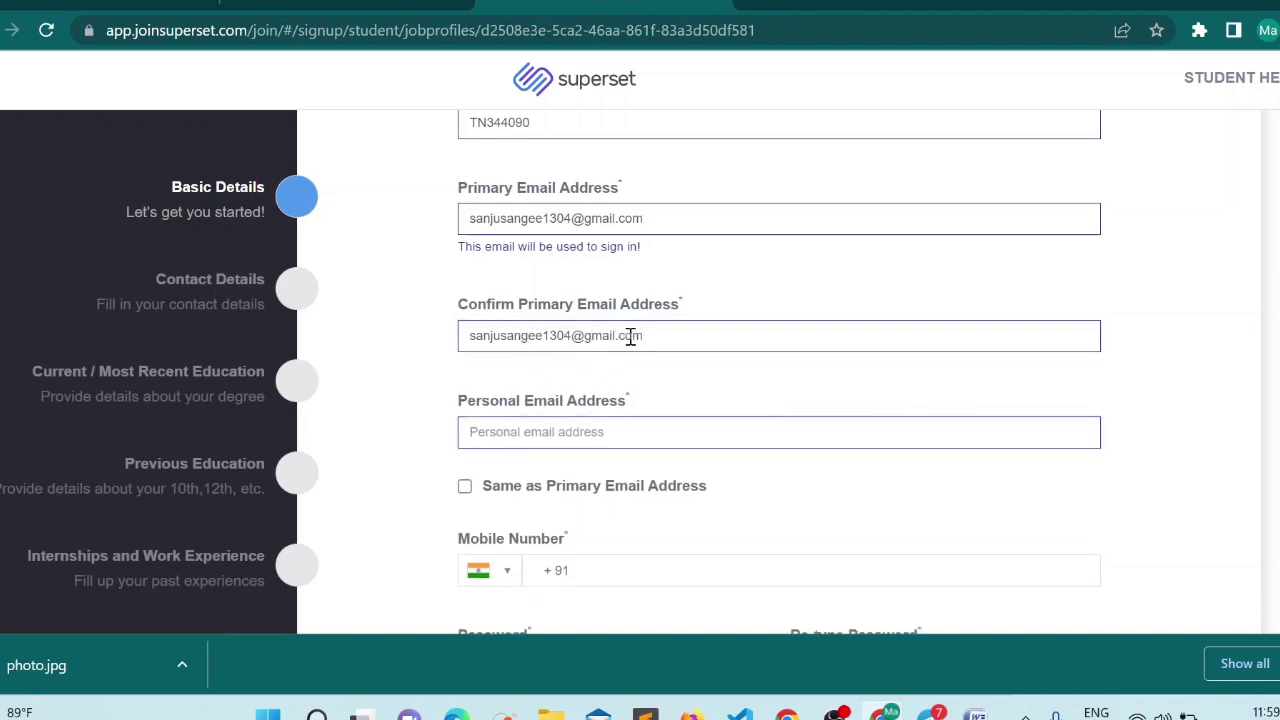
pyautogui.moveTo(651, 337); pyautogui.dragTo(458, 355)
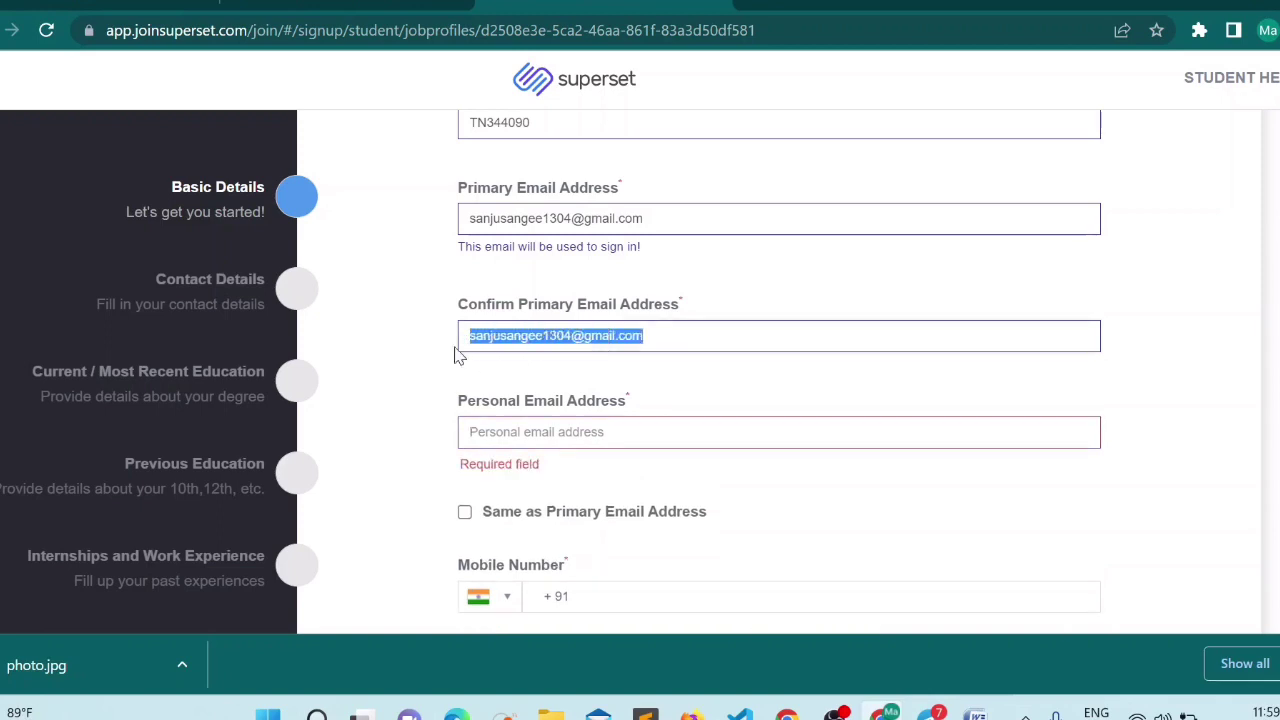
pyautogui.hotkey('ctrl', 'c')
pyautogui.click(470, 434)
pyautogui.hotkey('ctrl', 'v')
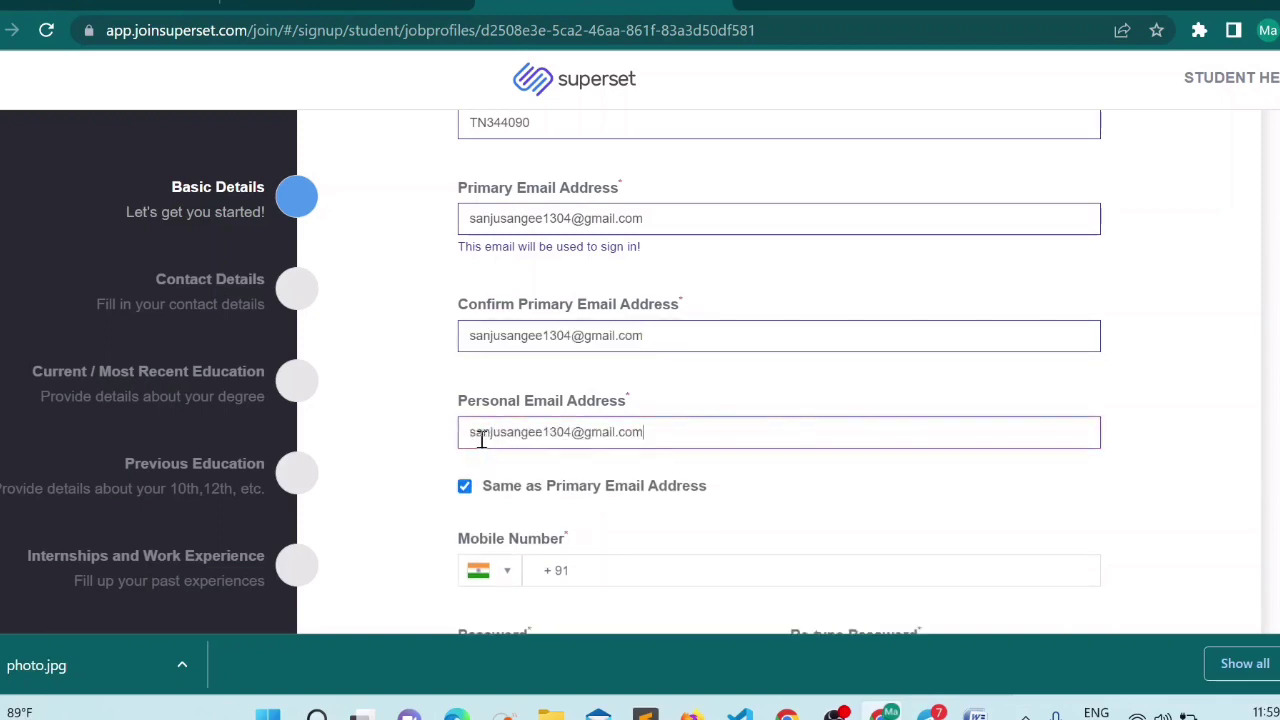
# Enter the applicant's mobile number
pyautogui.click(598, 567)
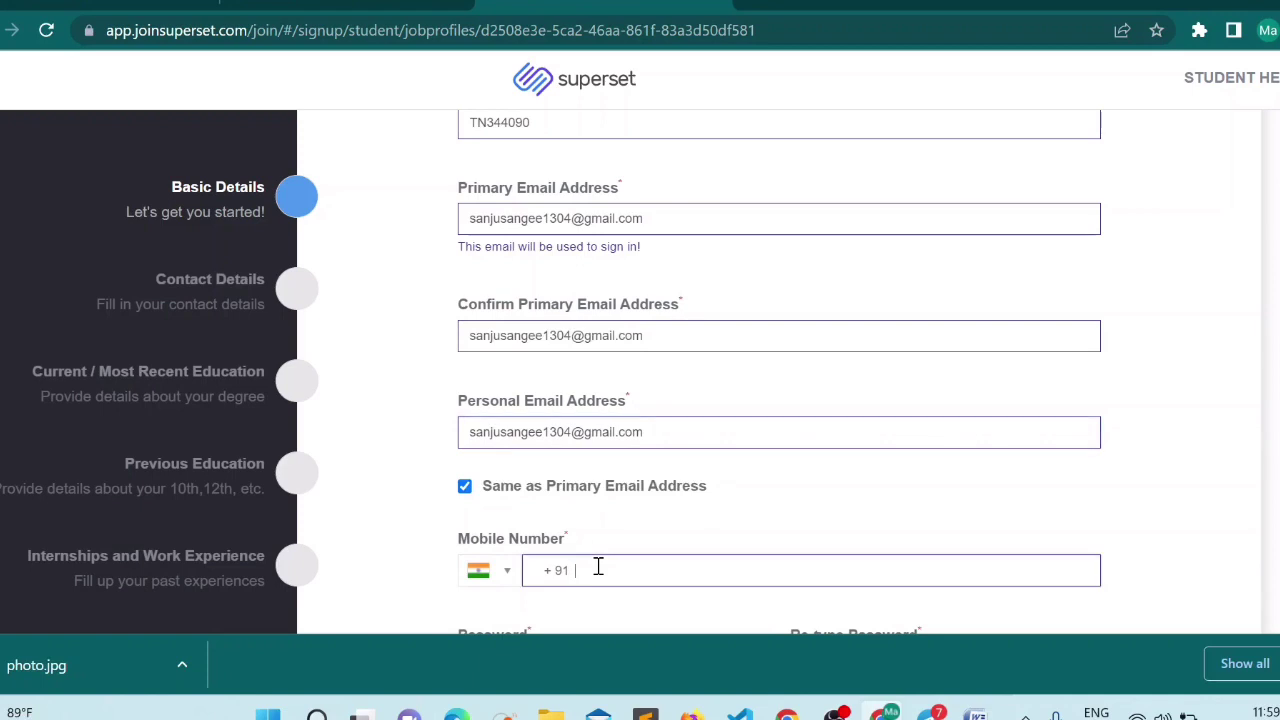
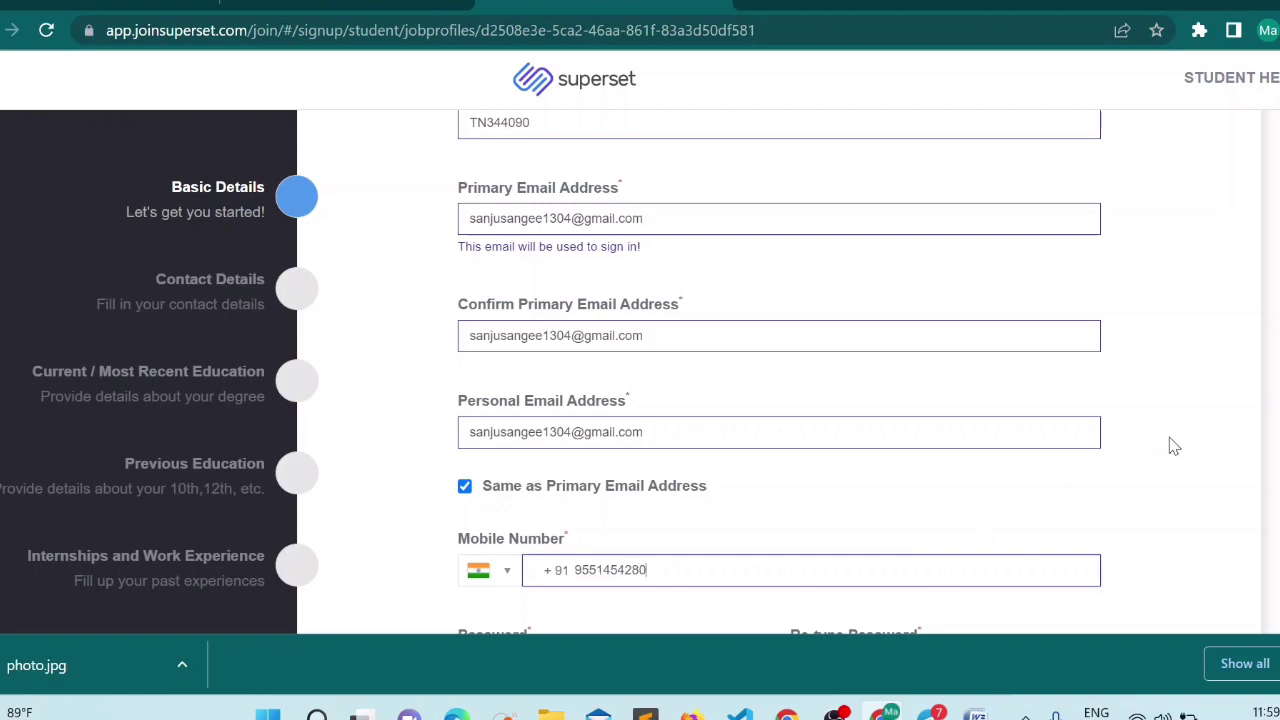
pyautogui.scroll(-3, 780, 380)
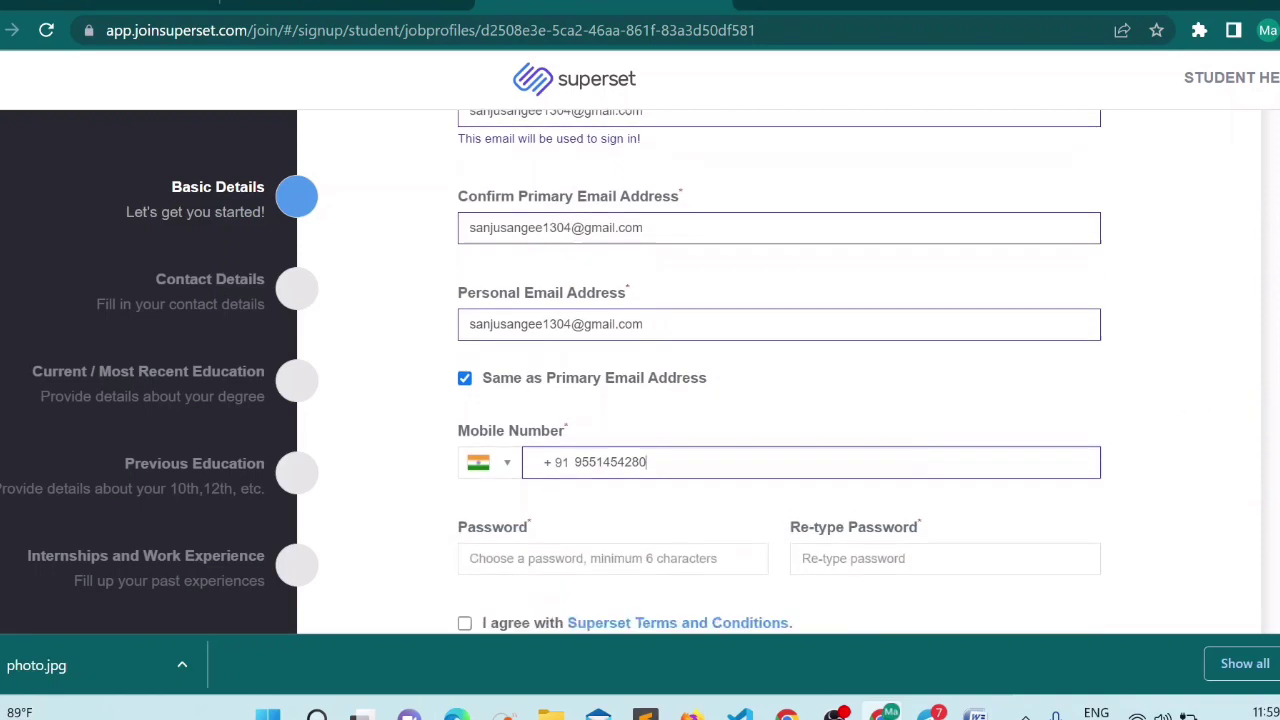
# Enter the account password and retype it to confirm
pyautogui.click(674, 405)
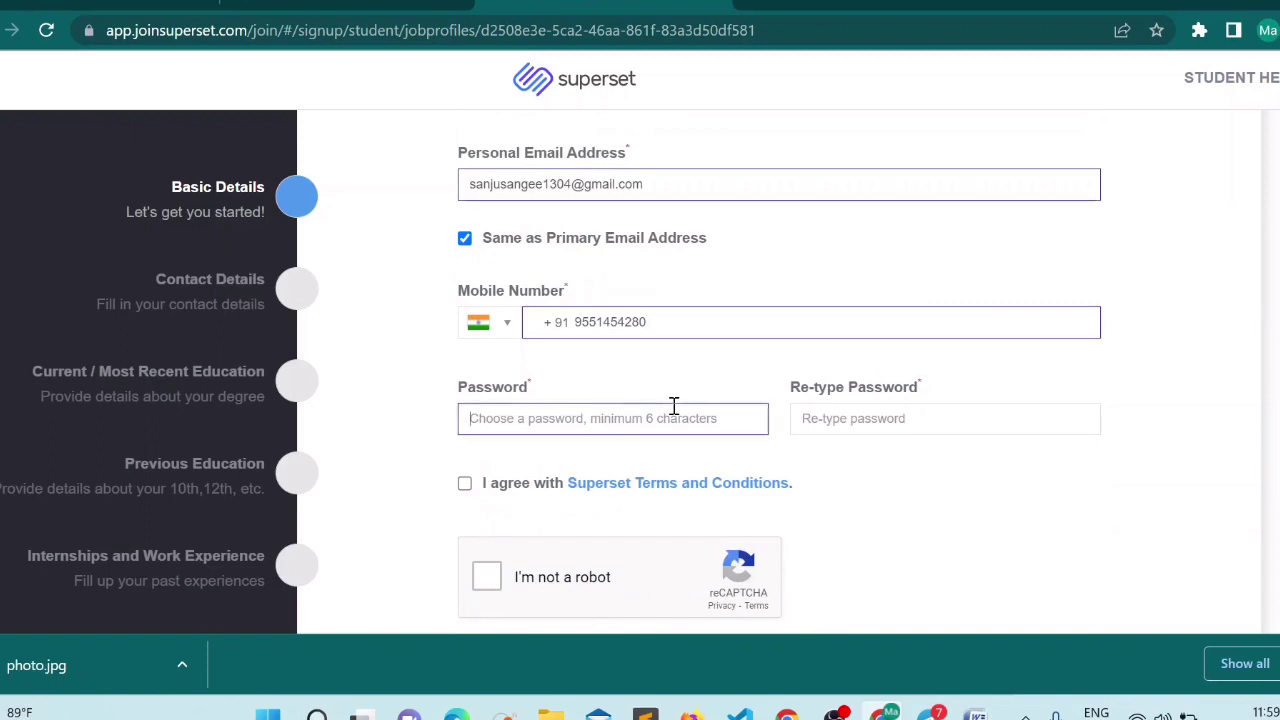
pyautogui.write('****')
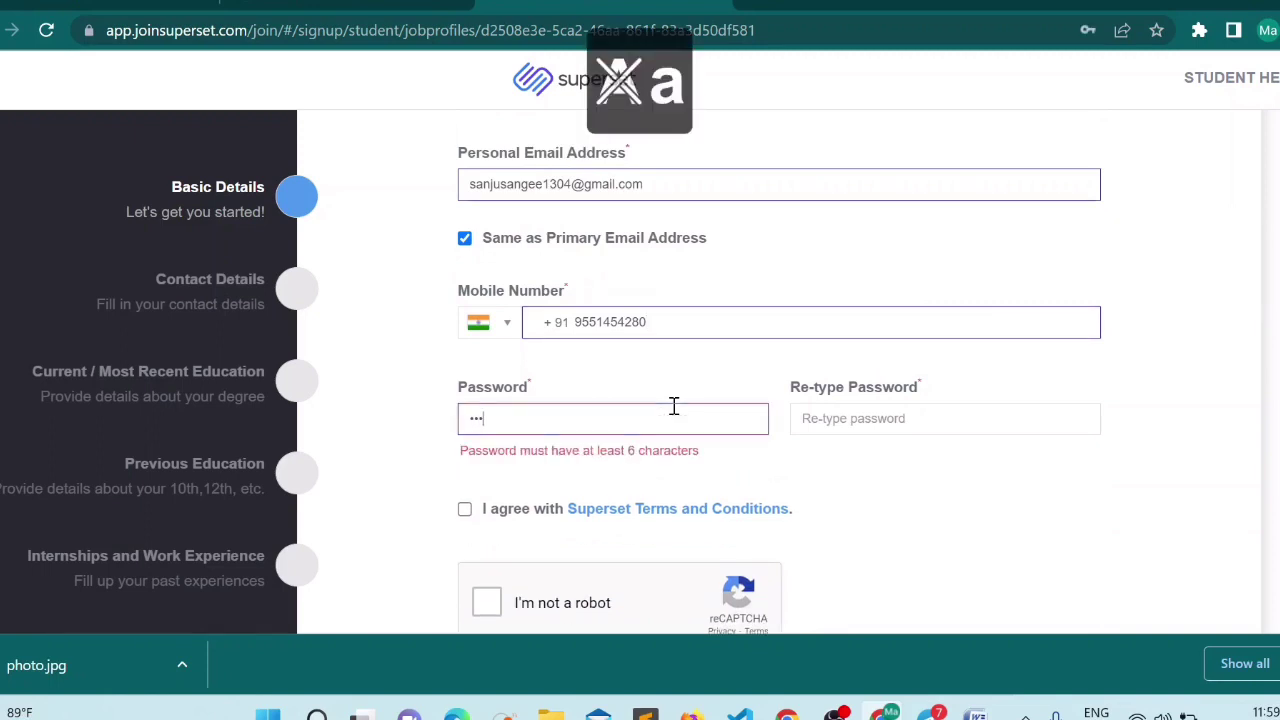
pyautogui.write('***')
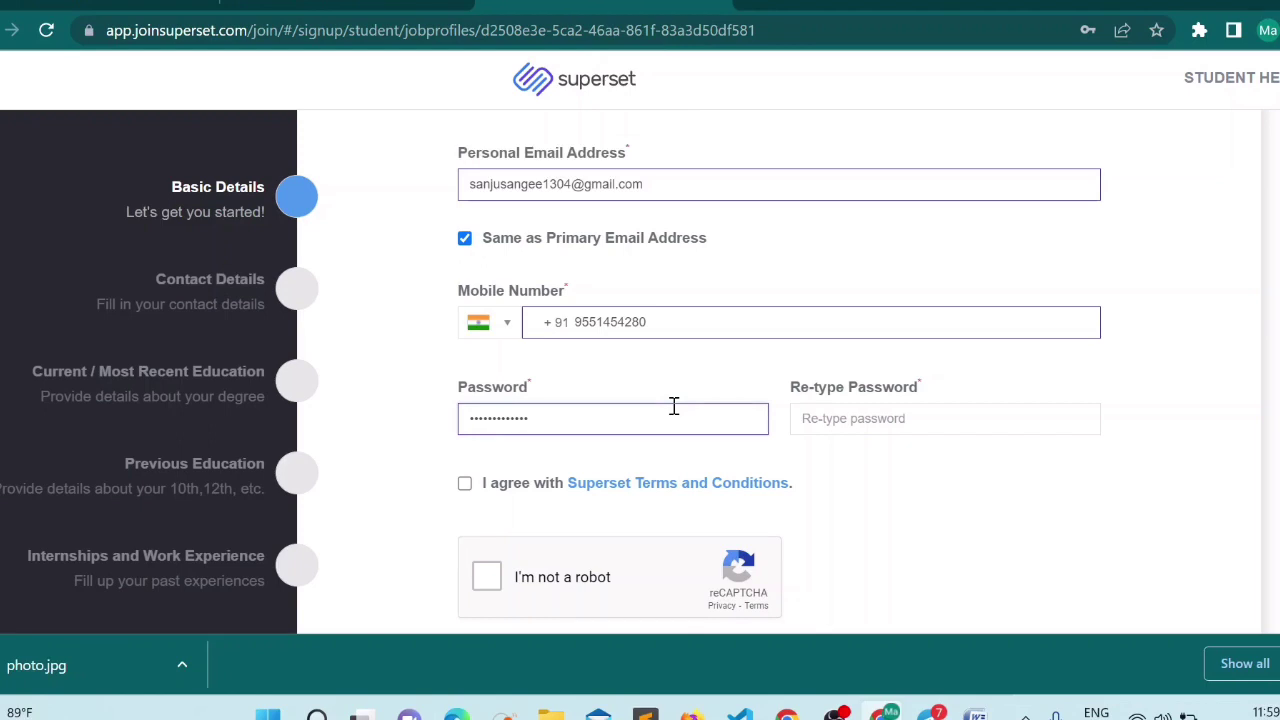
pyautogui.click(823, 418)
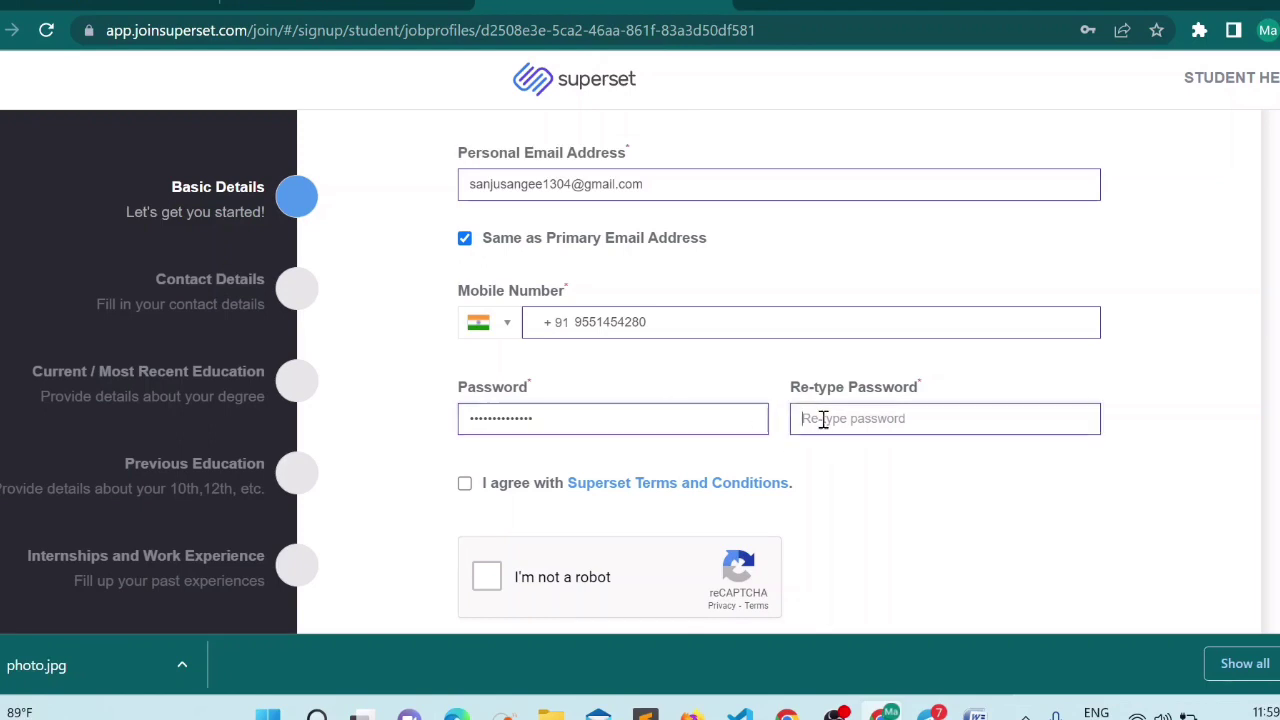
pyautogui.write('**a')
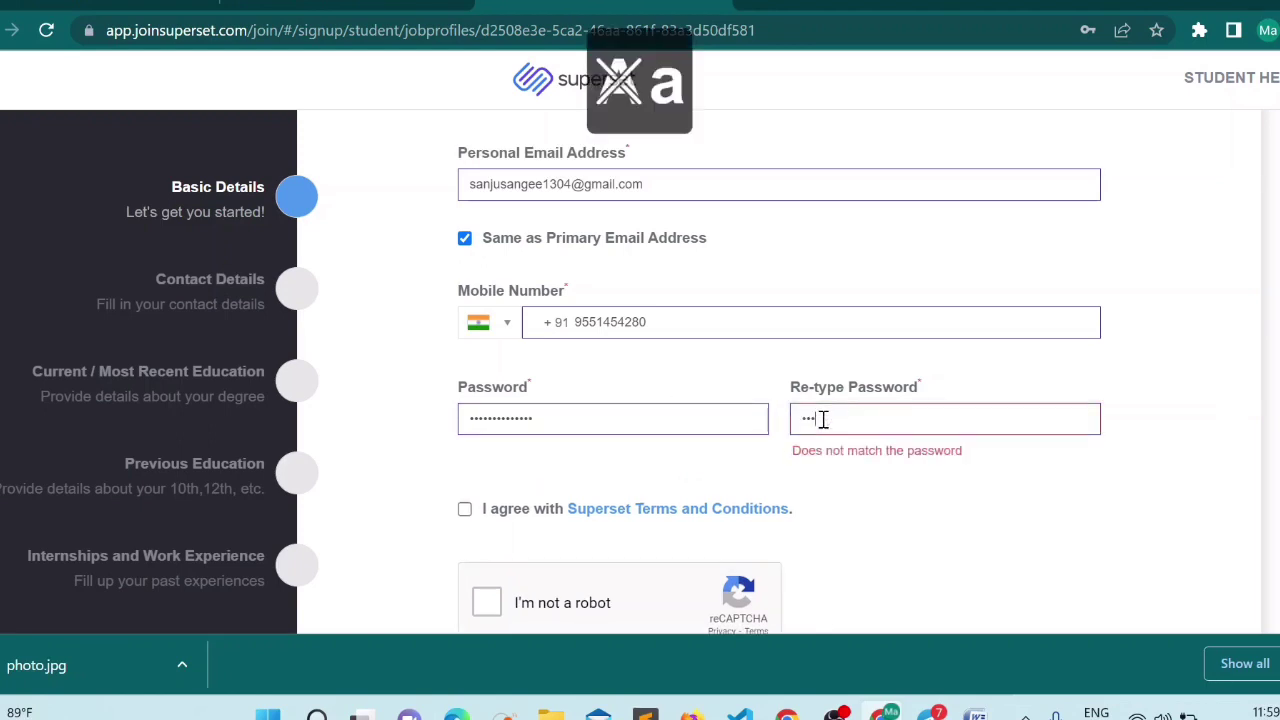
pyautogui.write('*')
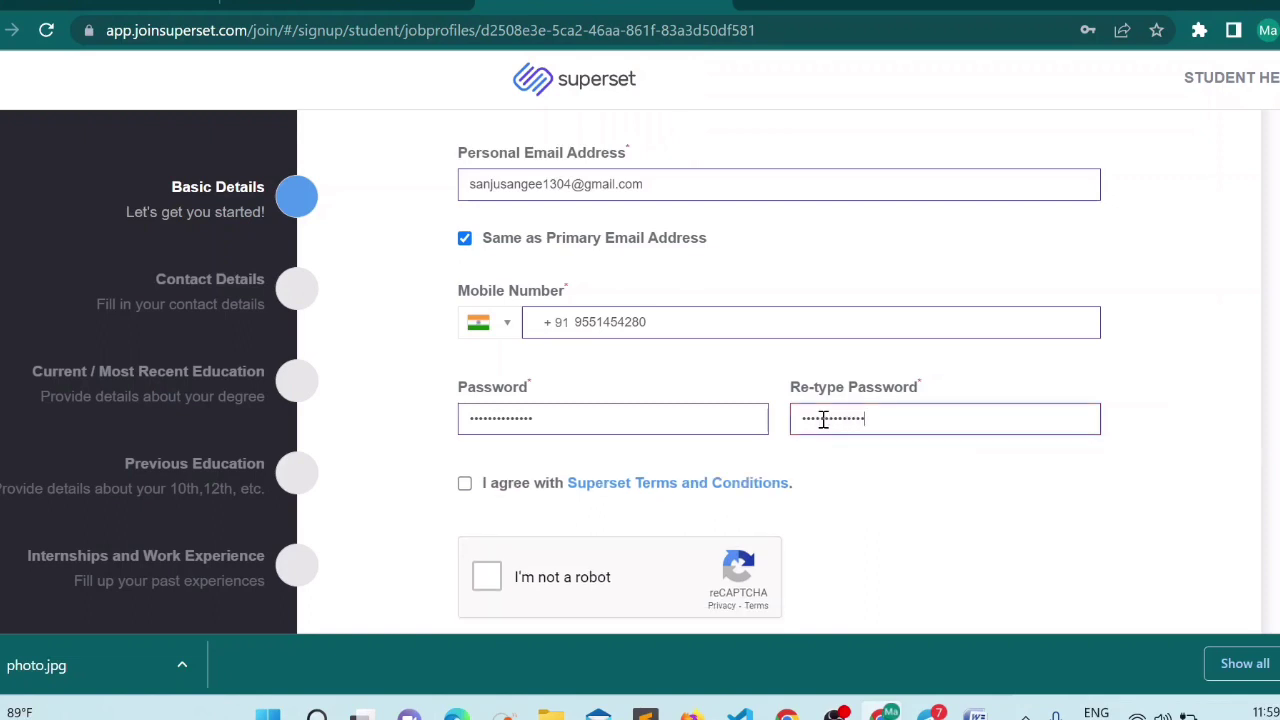
# Accept the terms and conditions, pass the reCAPTCHA, and choose Save and Next
pyautogui.click(465, 485)
pyautogui.click(487, 577)
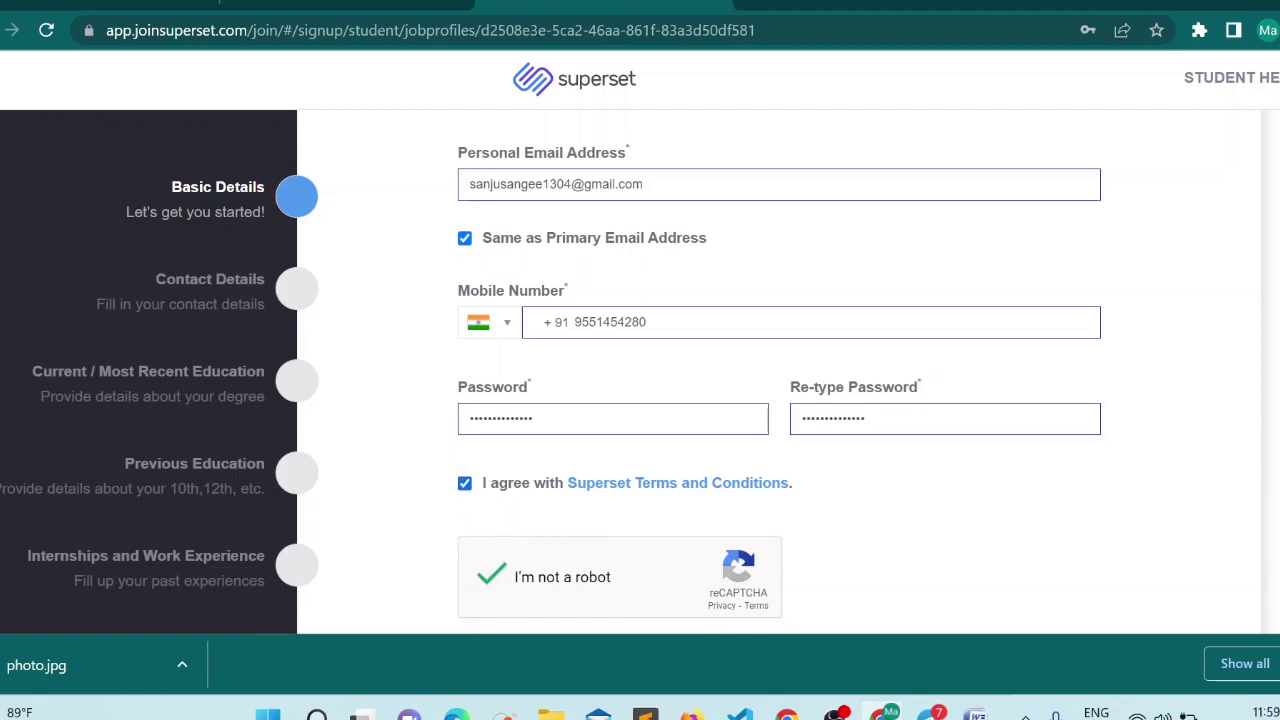
pyautogui.scroll(-2, 780, 400)
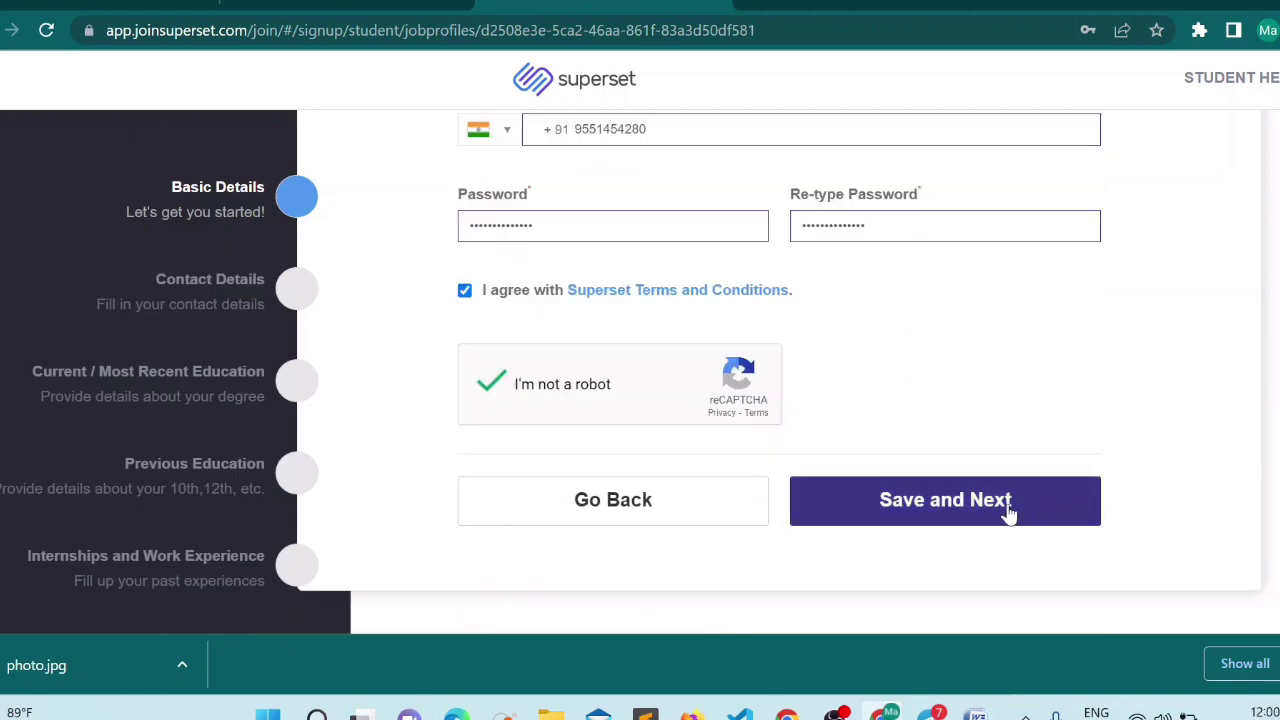
pyautogui.click(1008, 512)
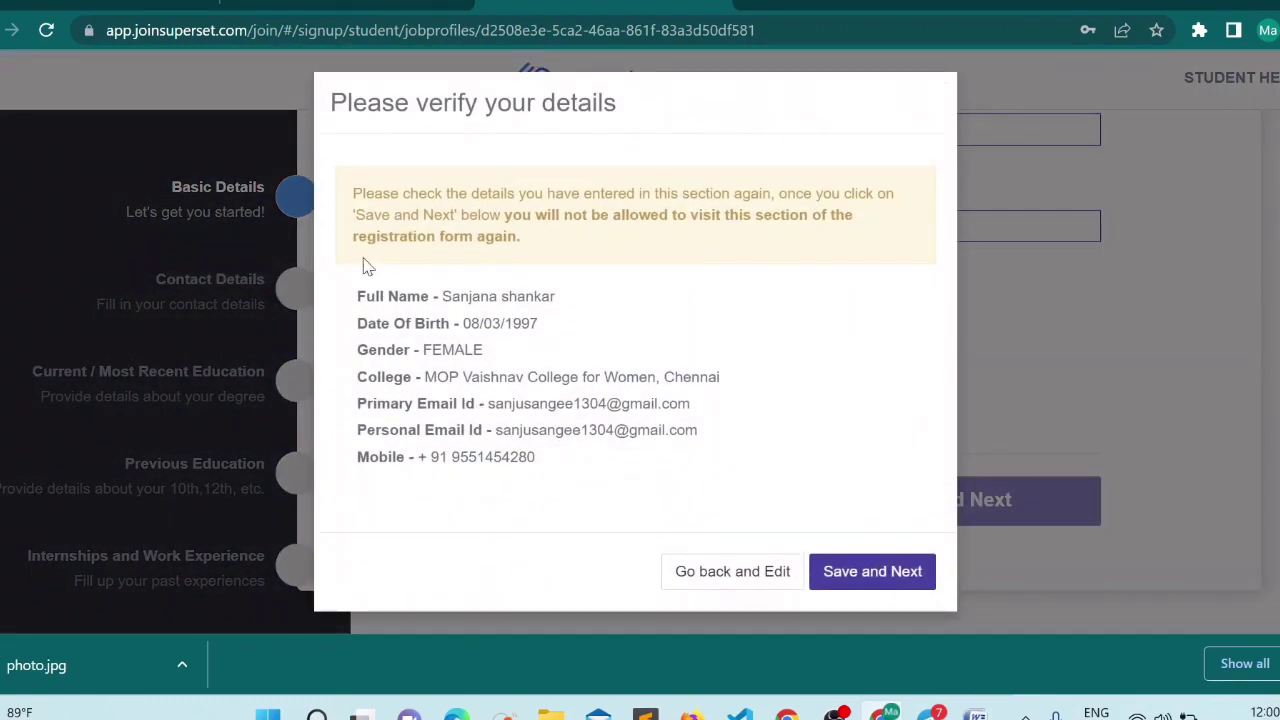
# Review the summary of entered basic details and confirm them
pyautogui.moveTo(361, 305); pyautogui.dragTo(529, 482)
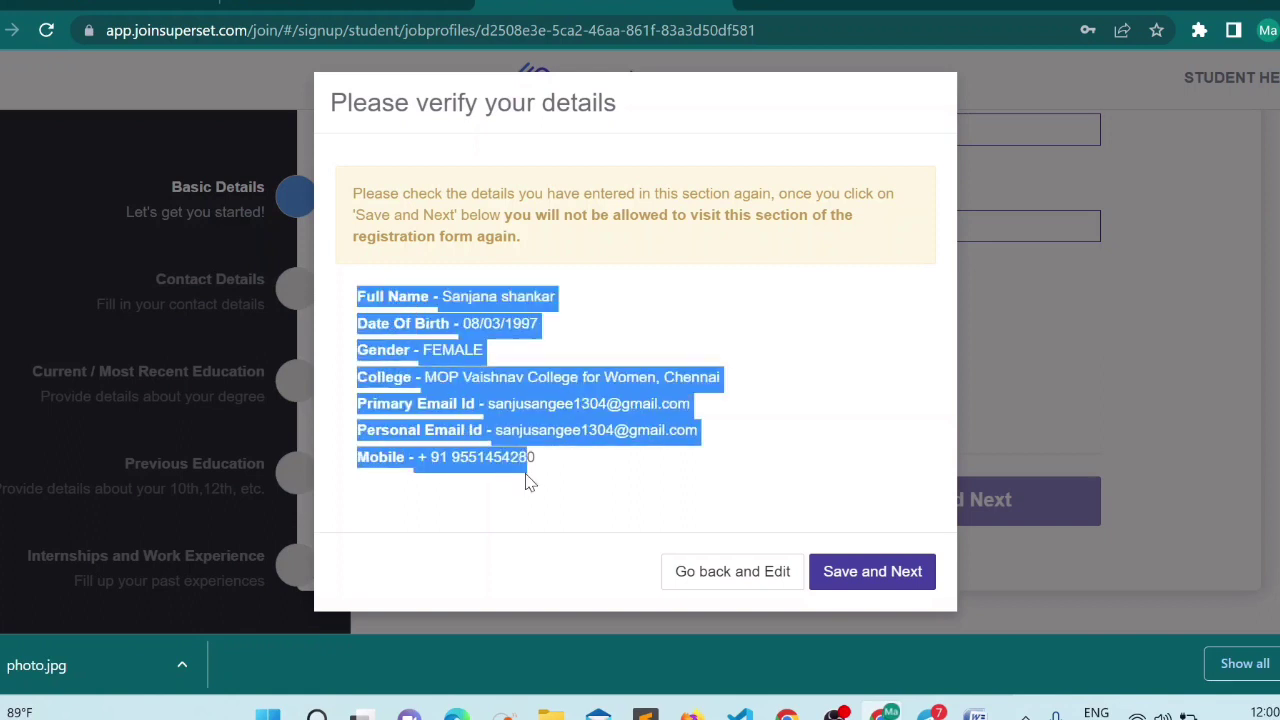
pyautogui.click(531, 491)
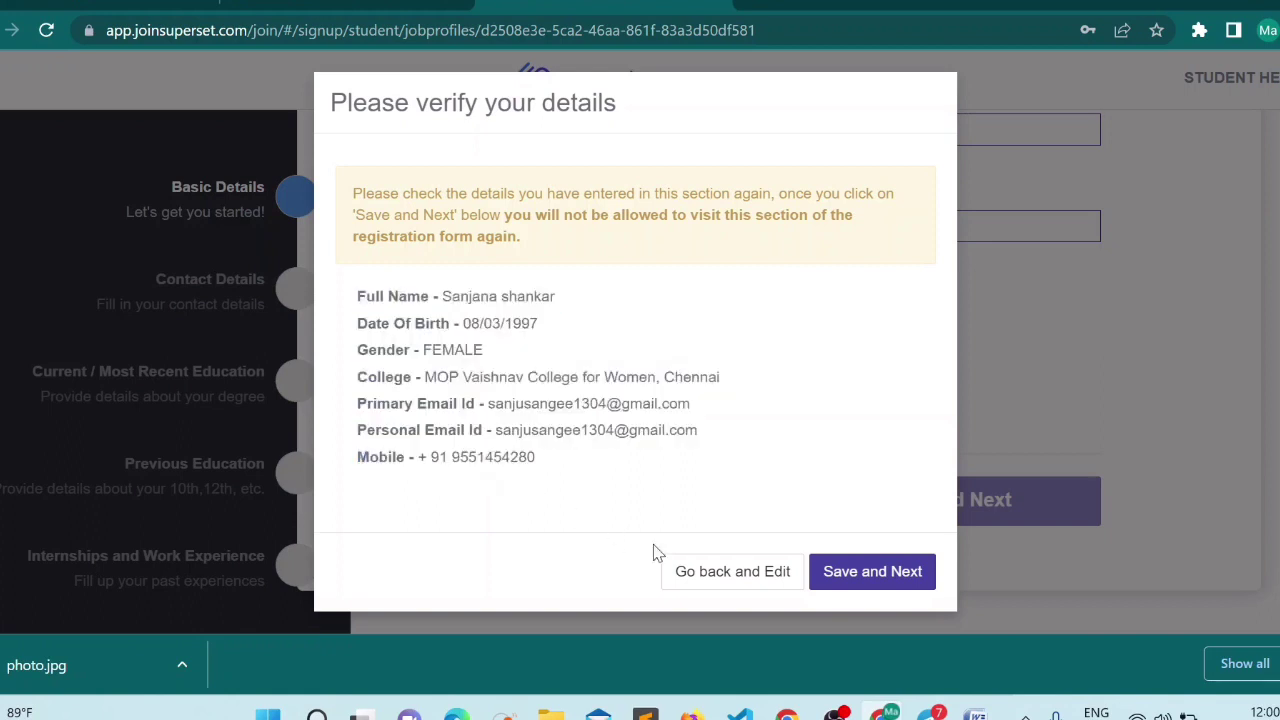
pyautogui.click(840, 571)
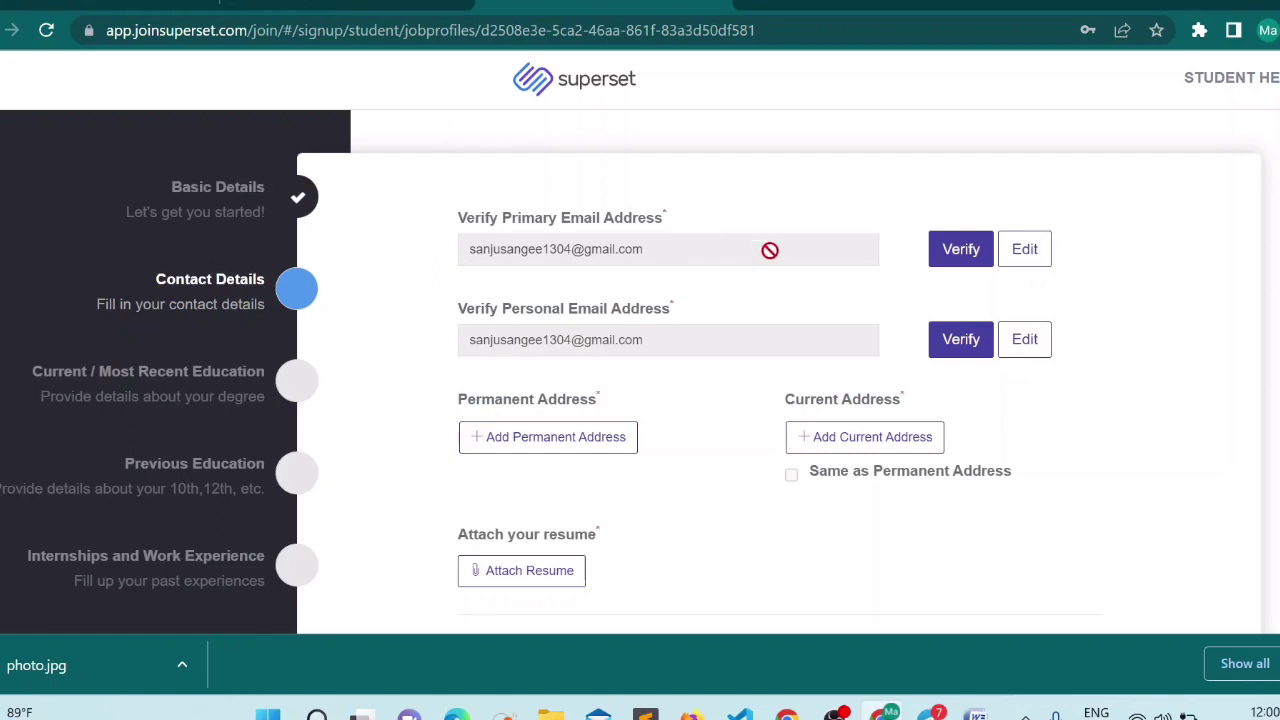
# Send a verification code to the primary email and open the Superset email in Gmail
pyautogui.click(960, 251)
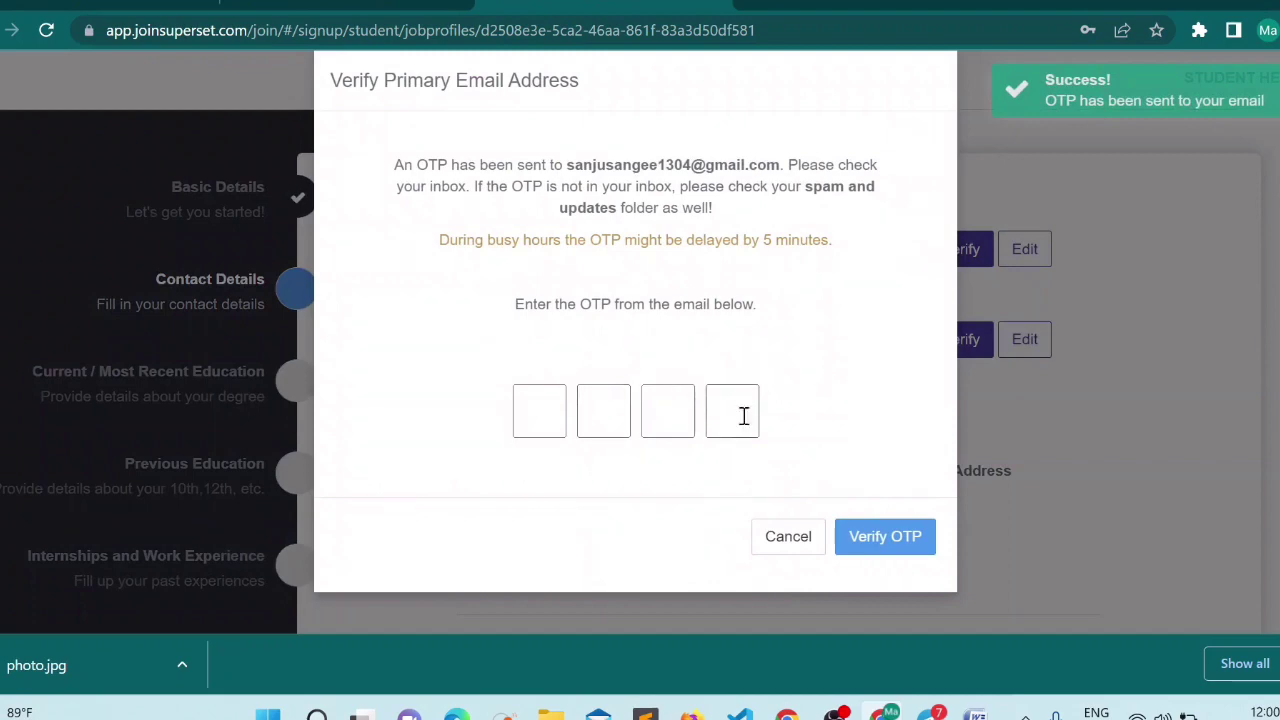
pyautogui.click(388, 7)
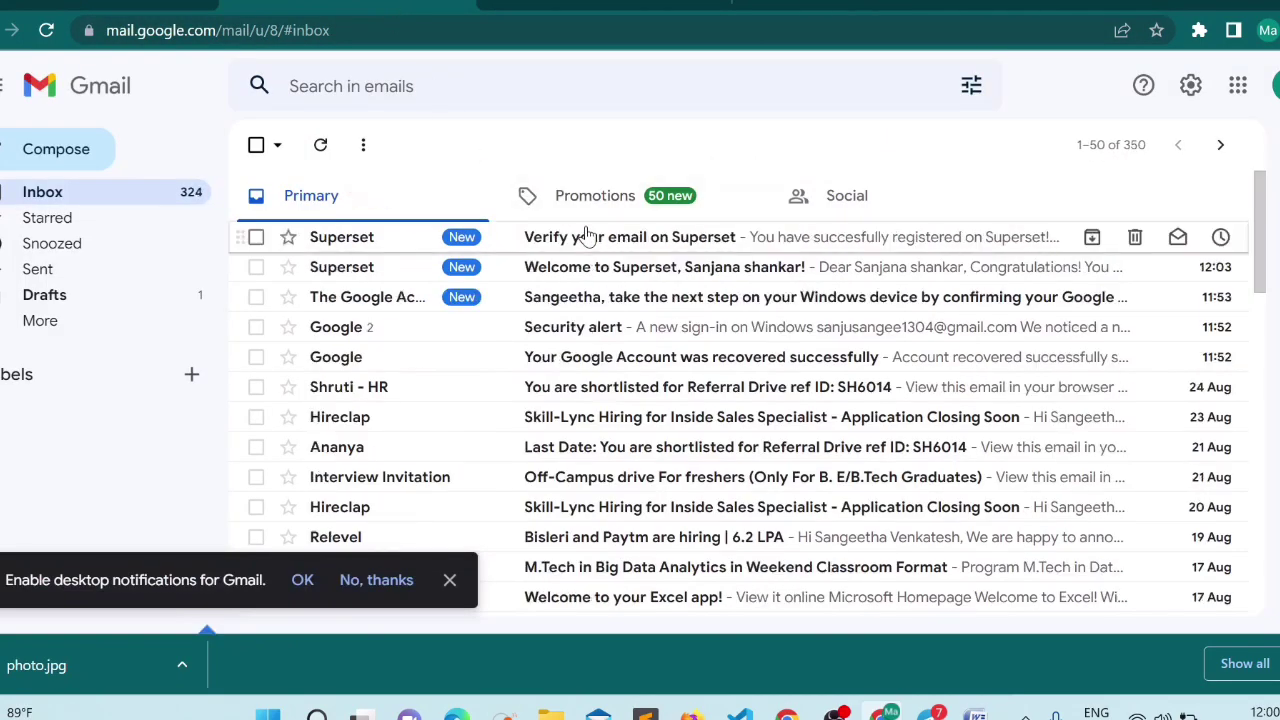
pyautogui.click(587, 236)
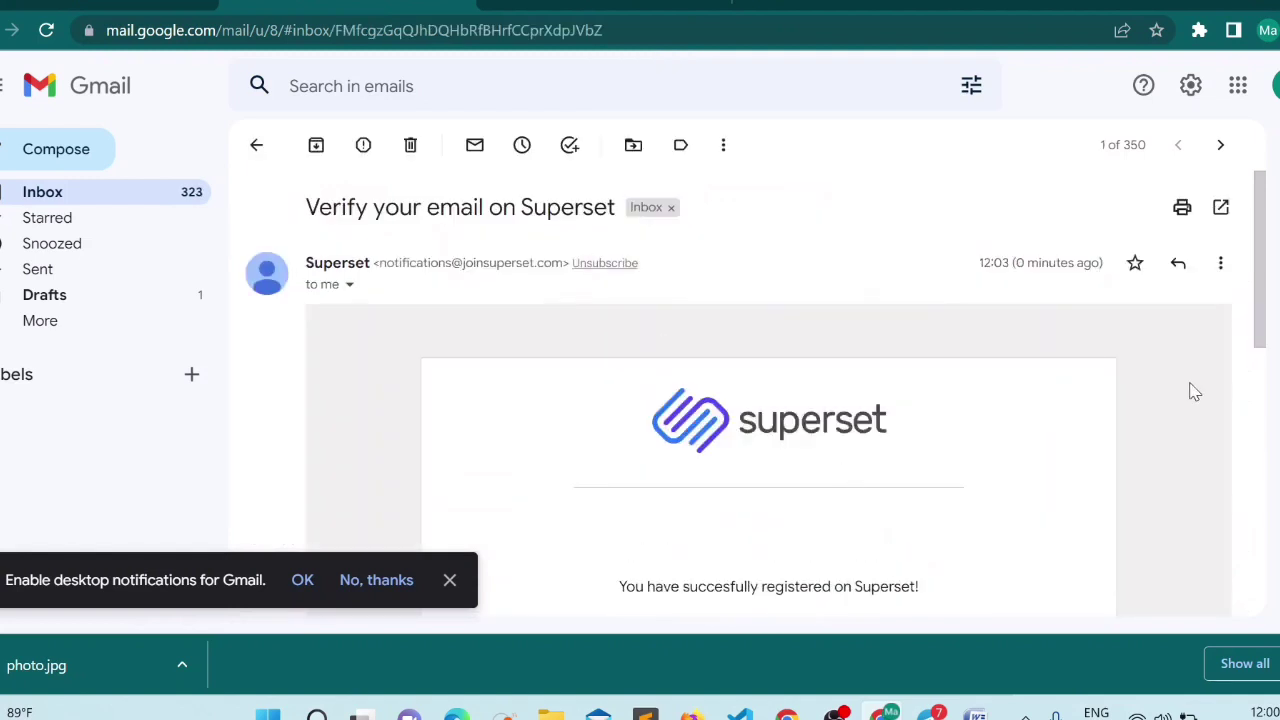
pyautogui.moveTo(1257, 280); pyautogui.dragTo(1256, 390)
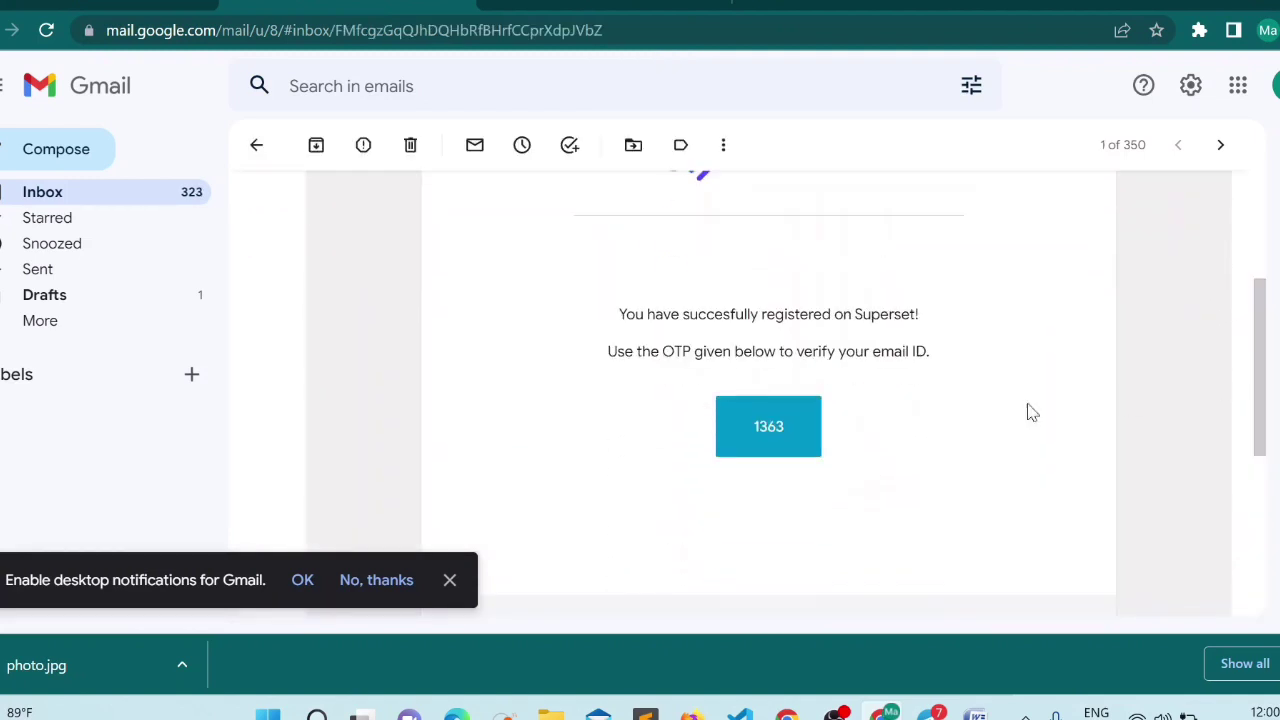
# Enter the emailed four-digit code in Superset and verify the primary email
pyautogui.click(607, 1)
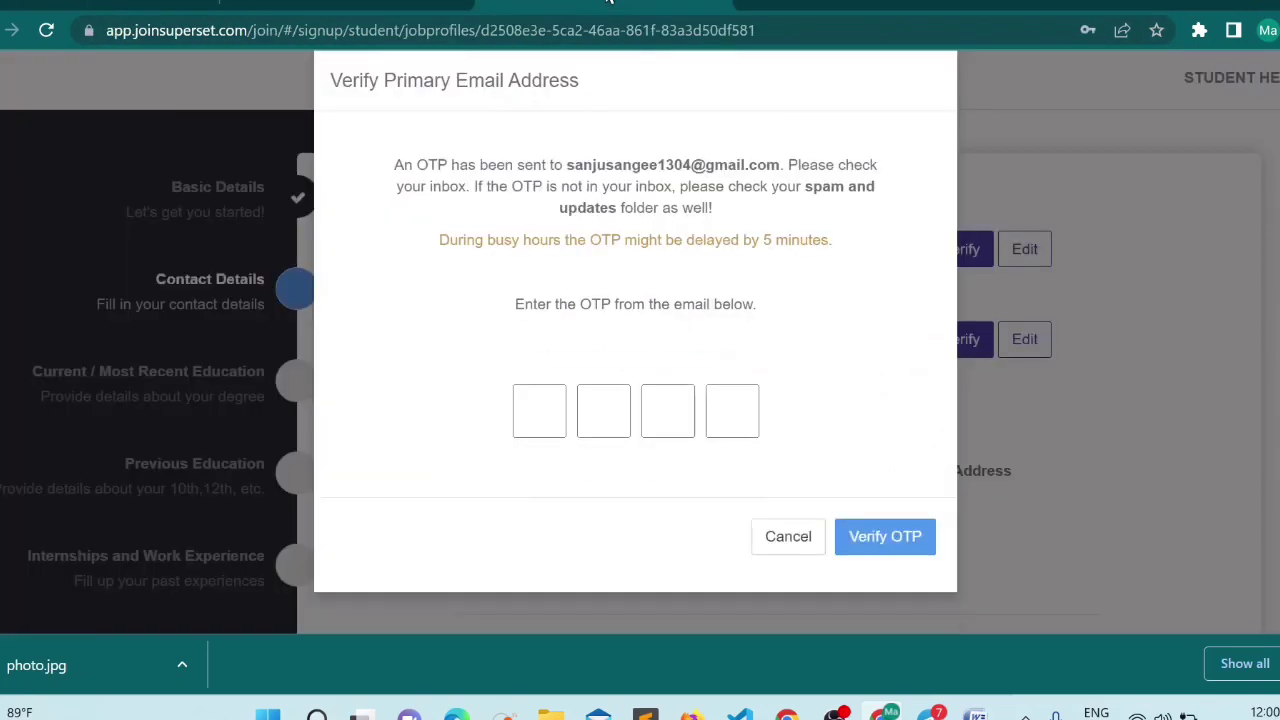
pyautogui.click(533, 411)
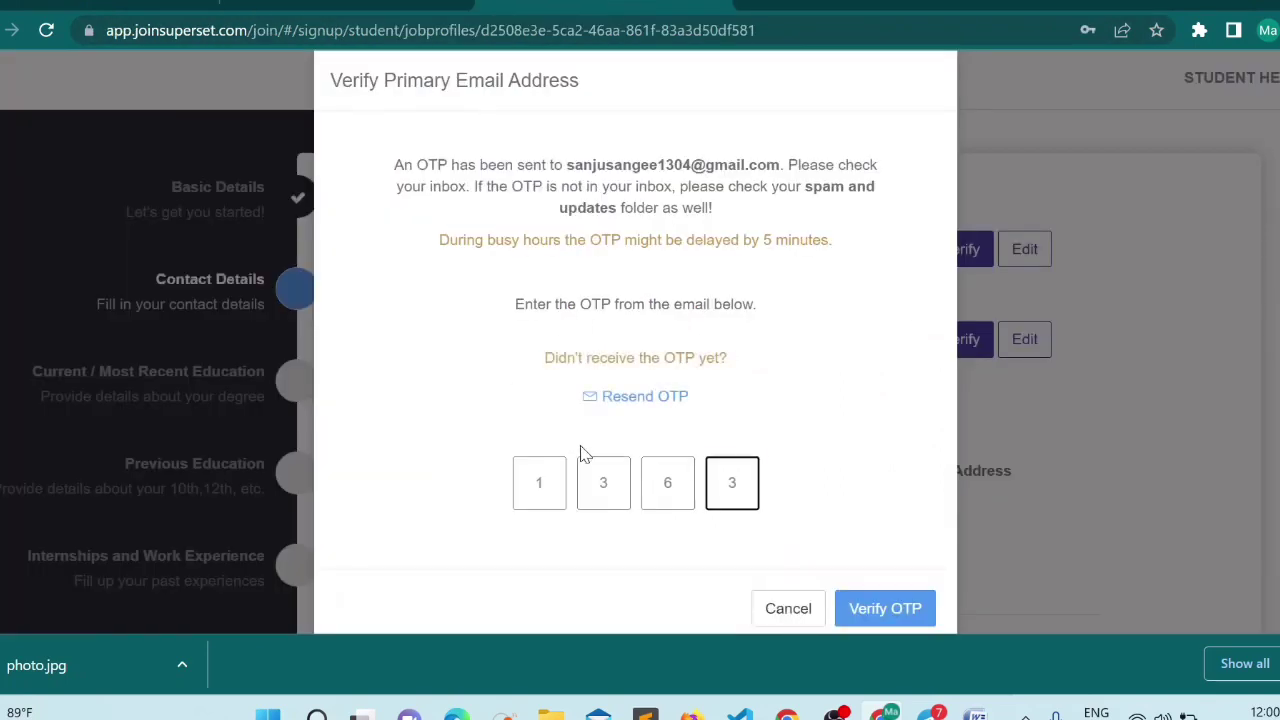
pyautogui.click(868, 614)
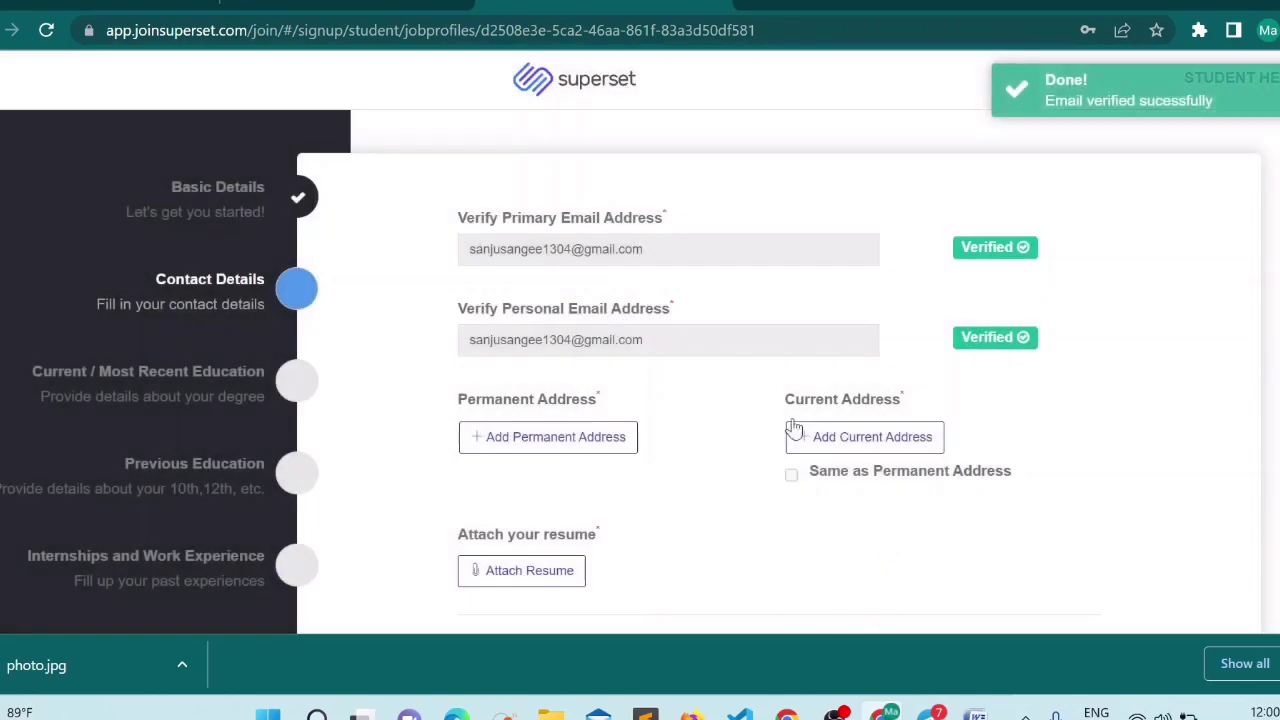
# Save a permanent address from its pincode and an autofilled address line, then set the current address to match it
pyautogui.click(573, 445)
pyautogui.scroll(-2, 993, 428)
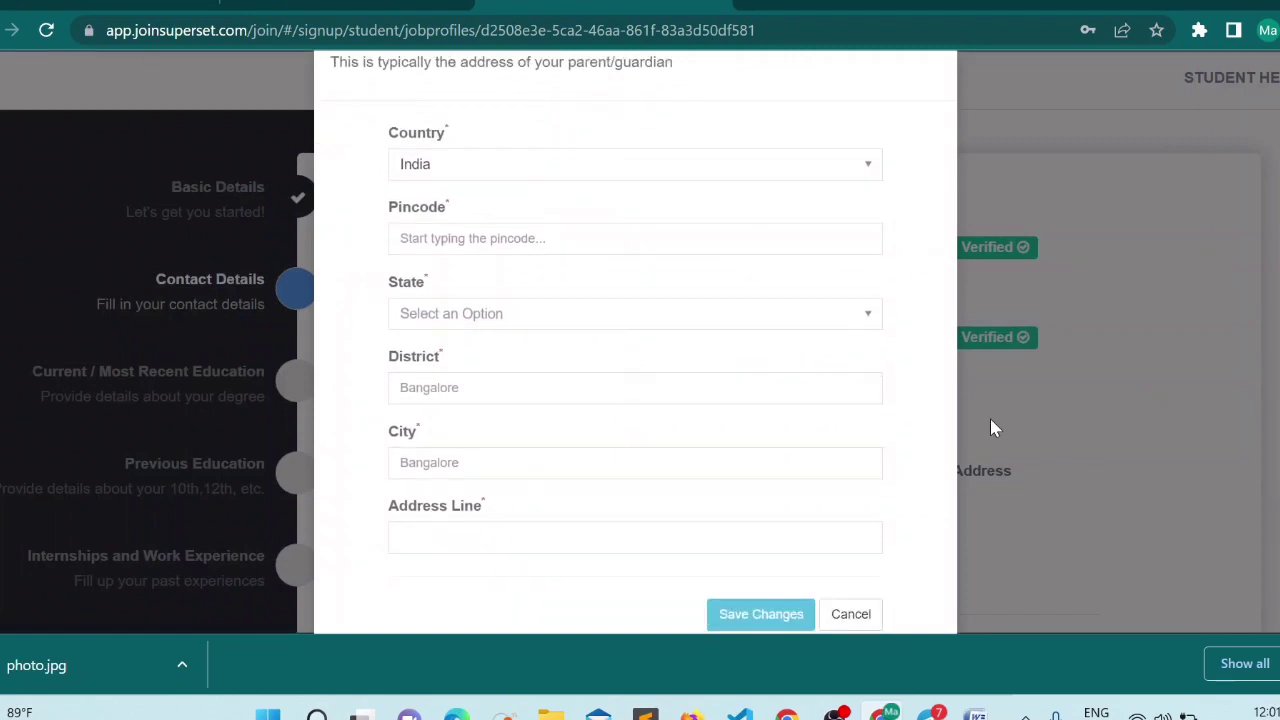
pyautogui.click(581, 232)
pyautogui.write('6')
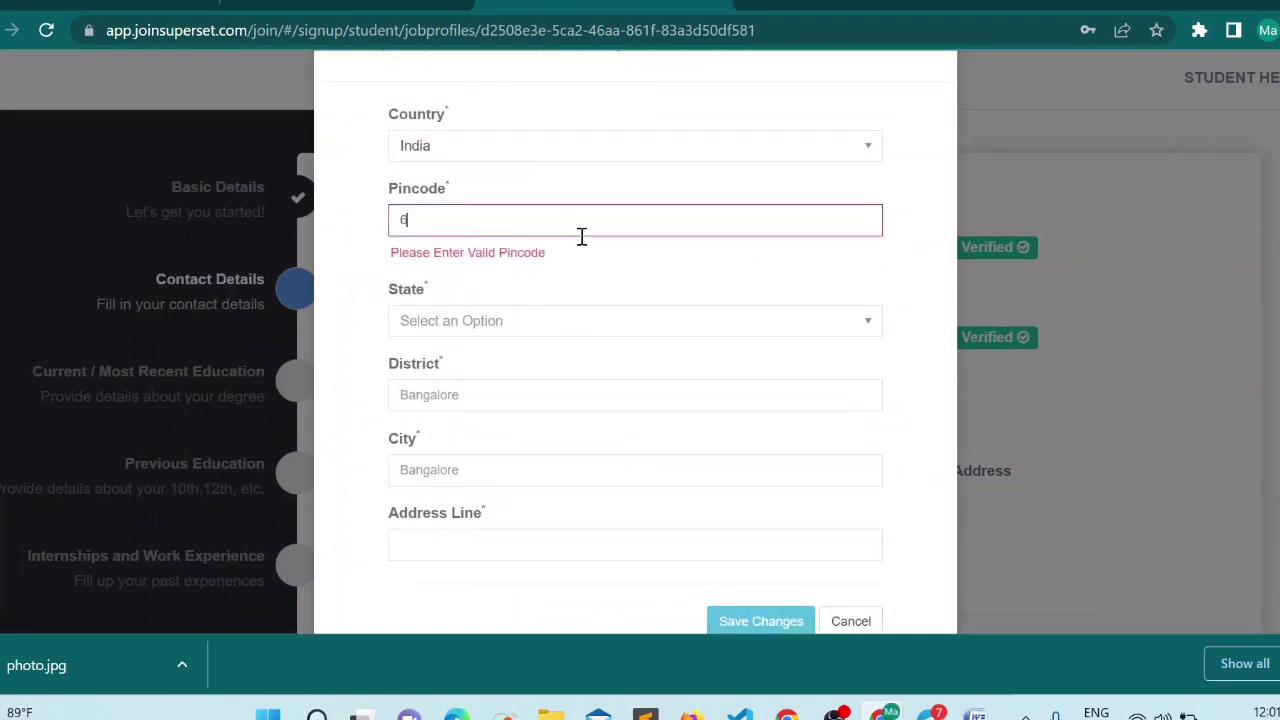
pyautogui.write('00066')
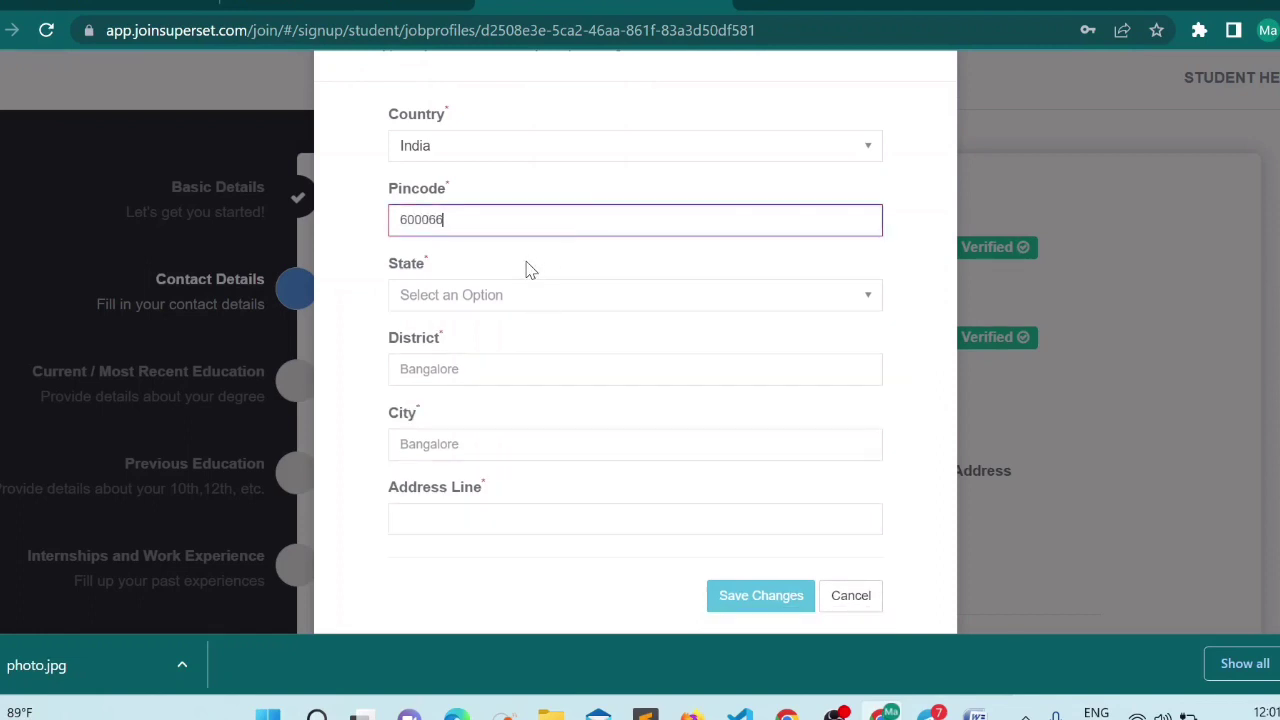
pyautogui.click(538, 258)
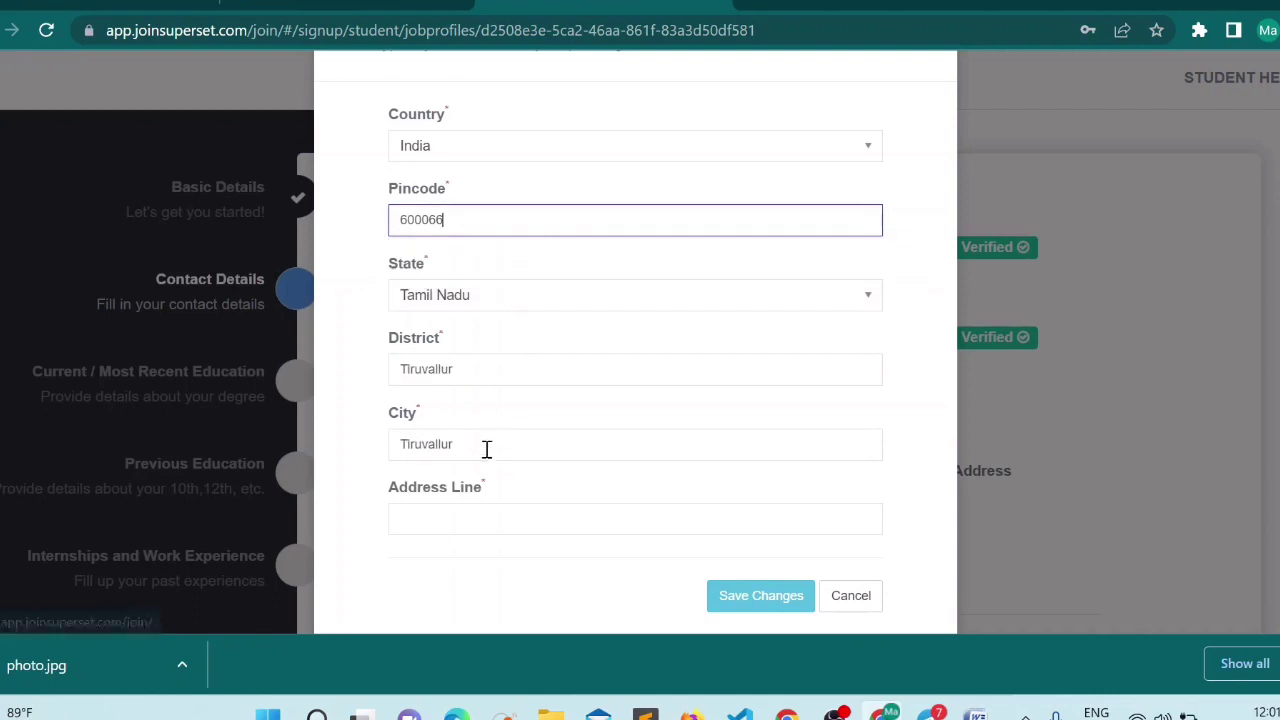
pyautogui.click(460, 522)
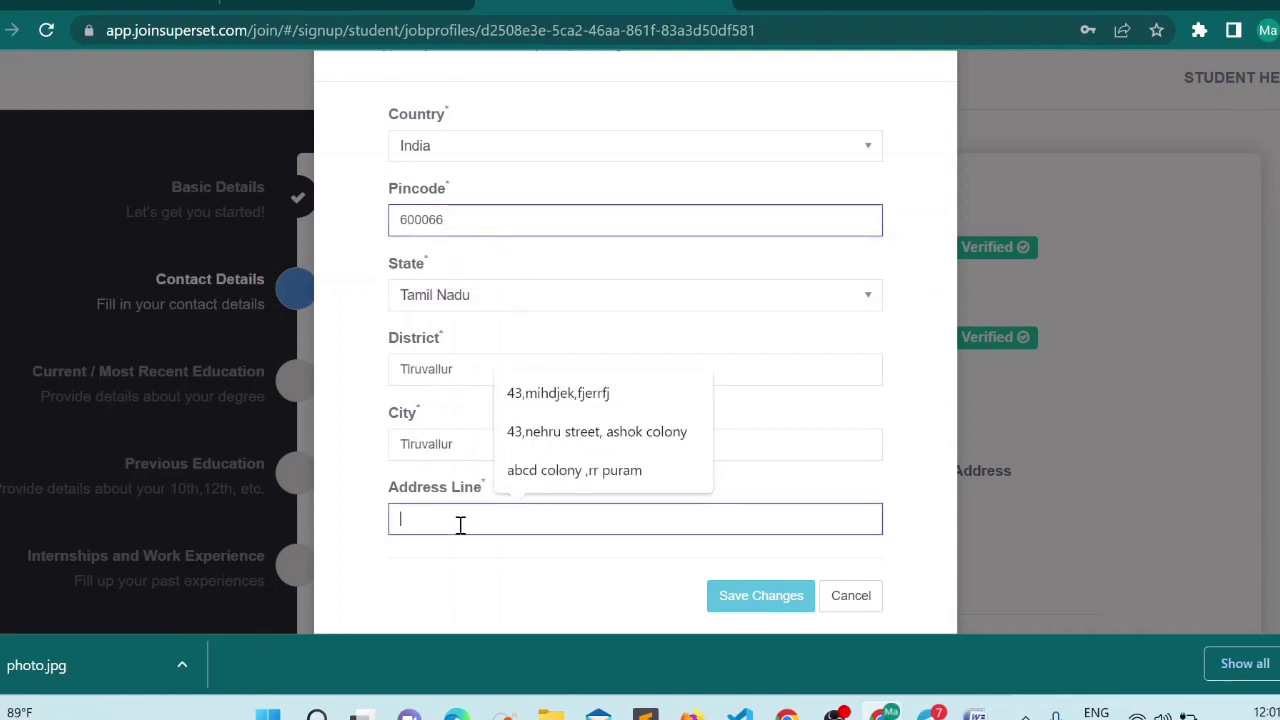
pyautogui.click(536, 477)
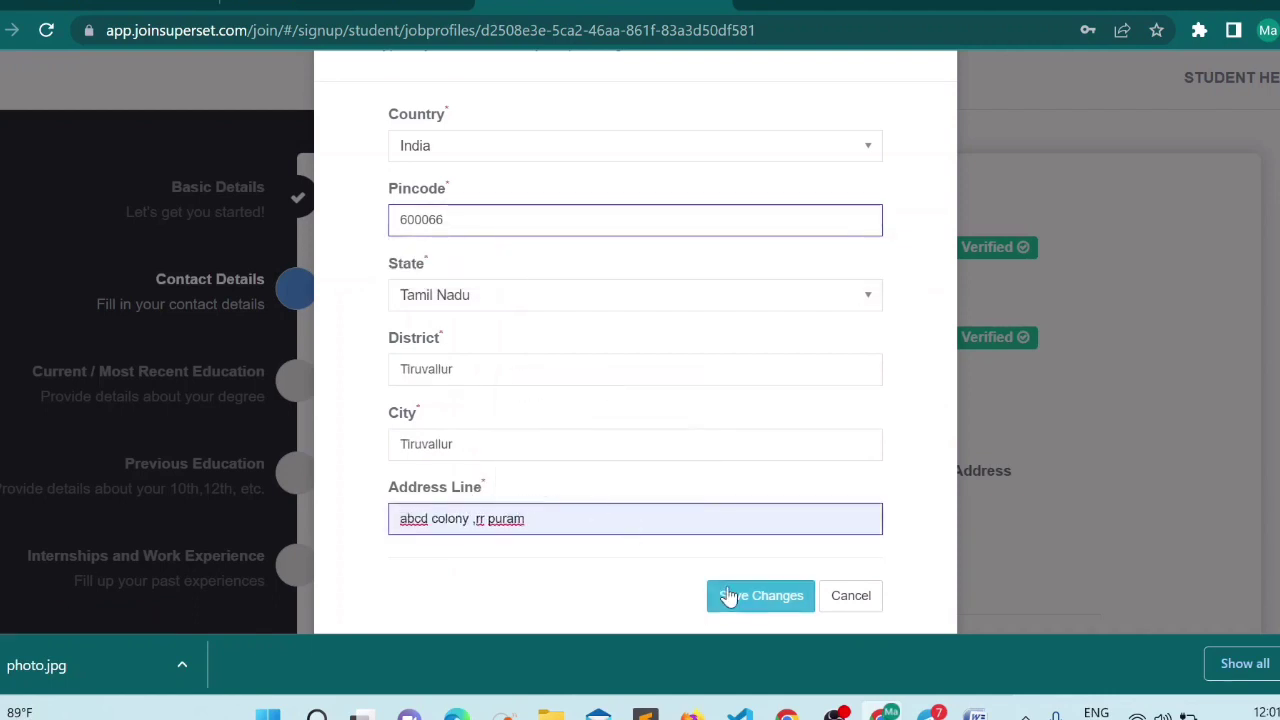
pyautogui.click(729, 596)
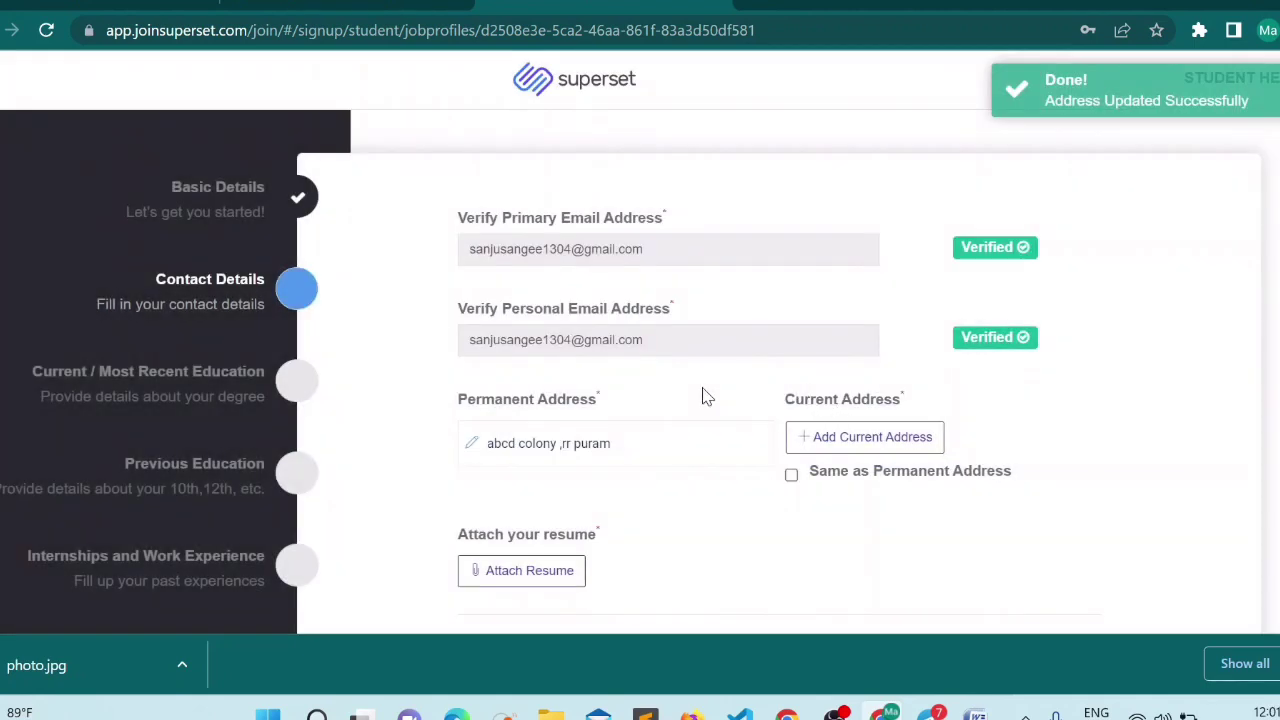
pyautogui.click(791, 477)
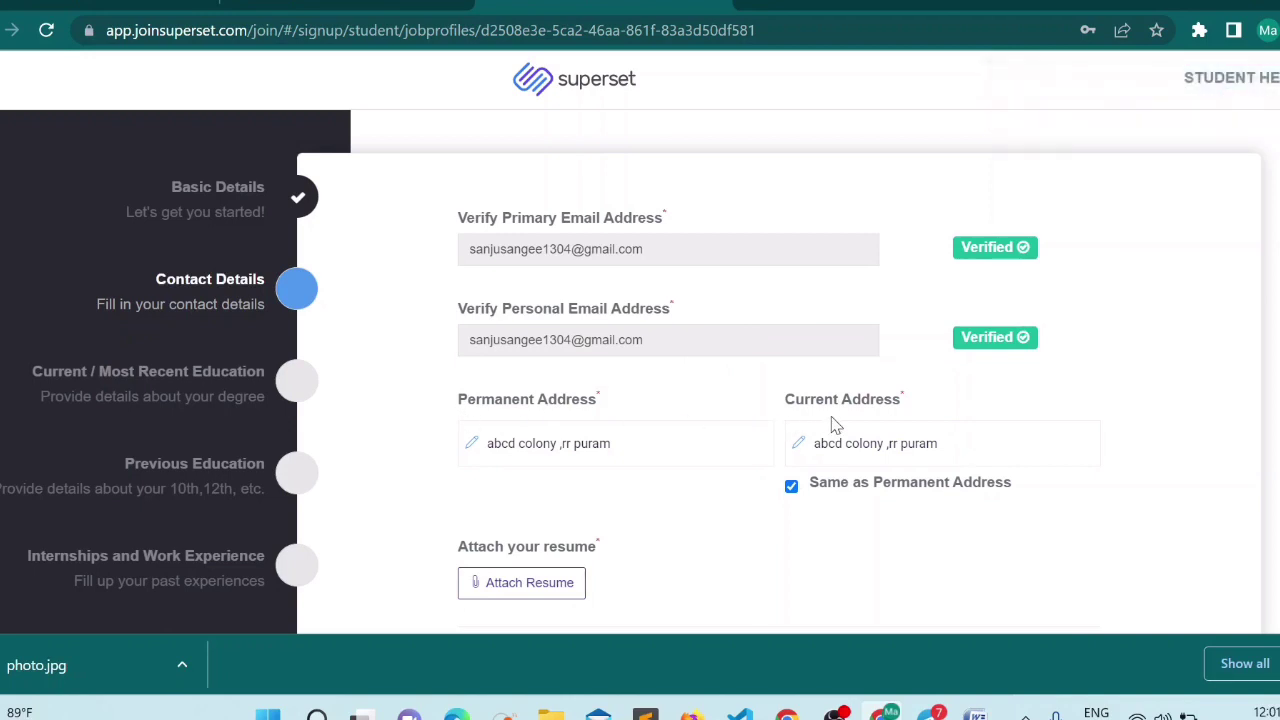
# Upload RESUME.pdf as the resume through the Attach Resume dialog
pyautogui.click(521, 584)
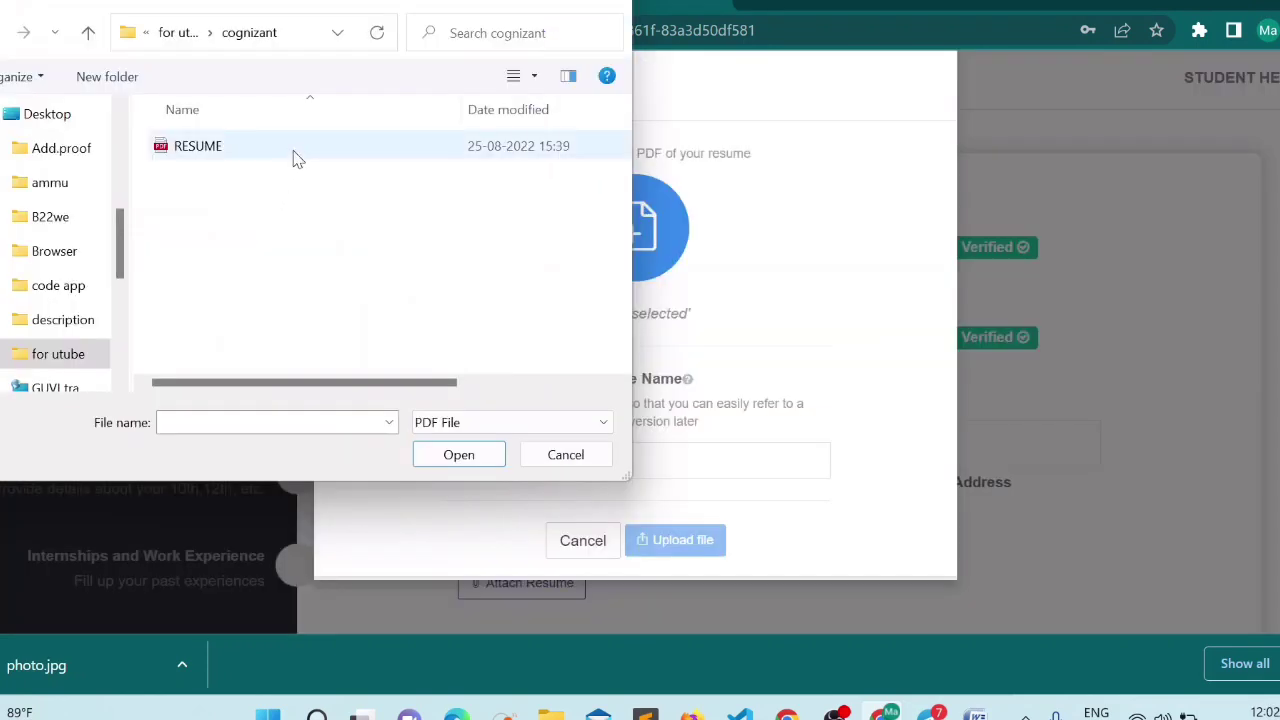
pyautogui.click(300, 146)
pyautogui.click(458, 459)
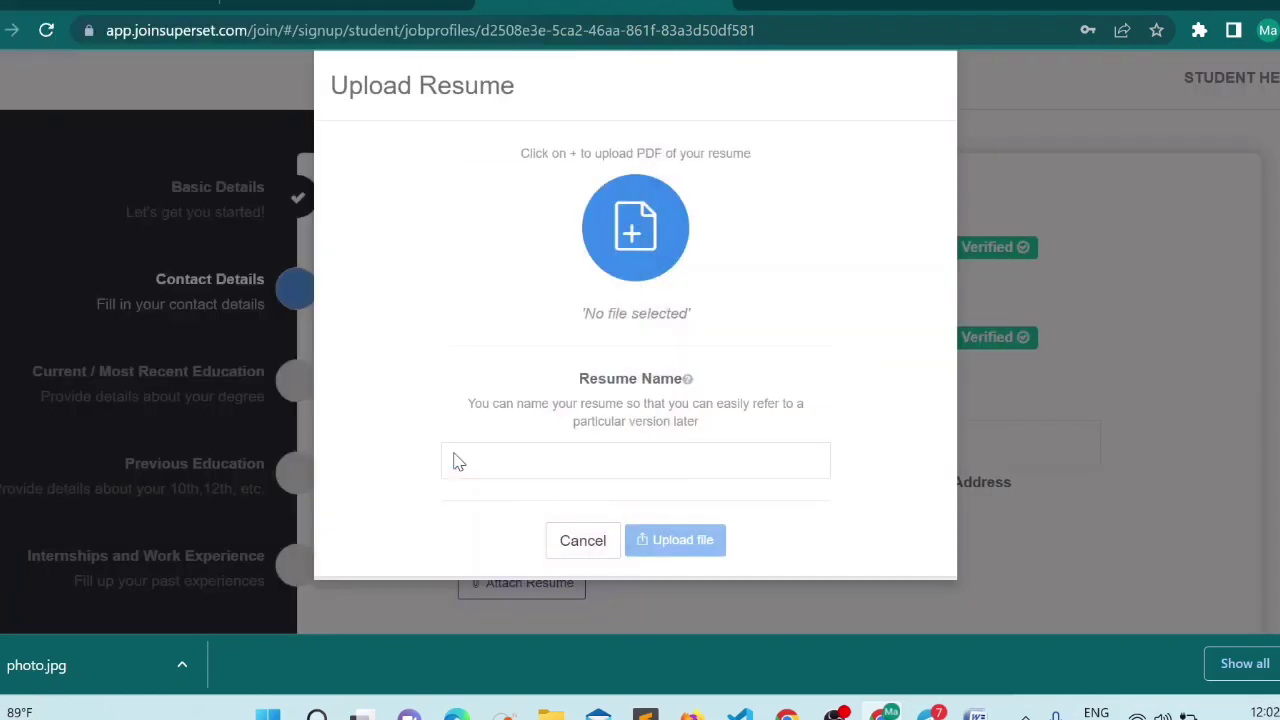
pyautogui.click(668, 546)
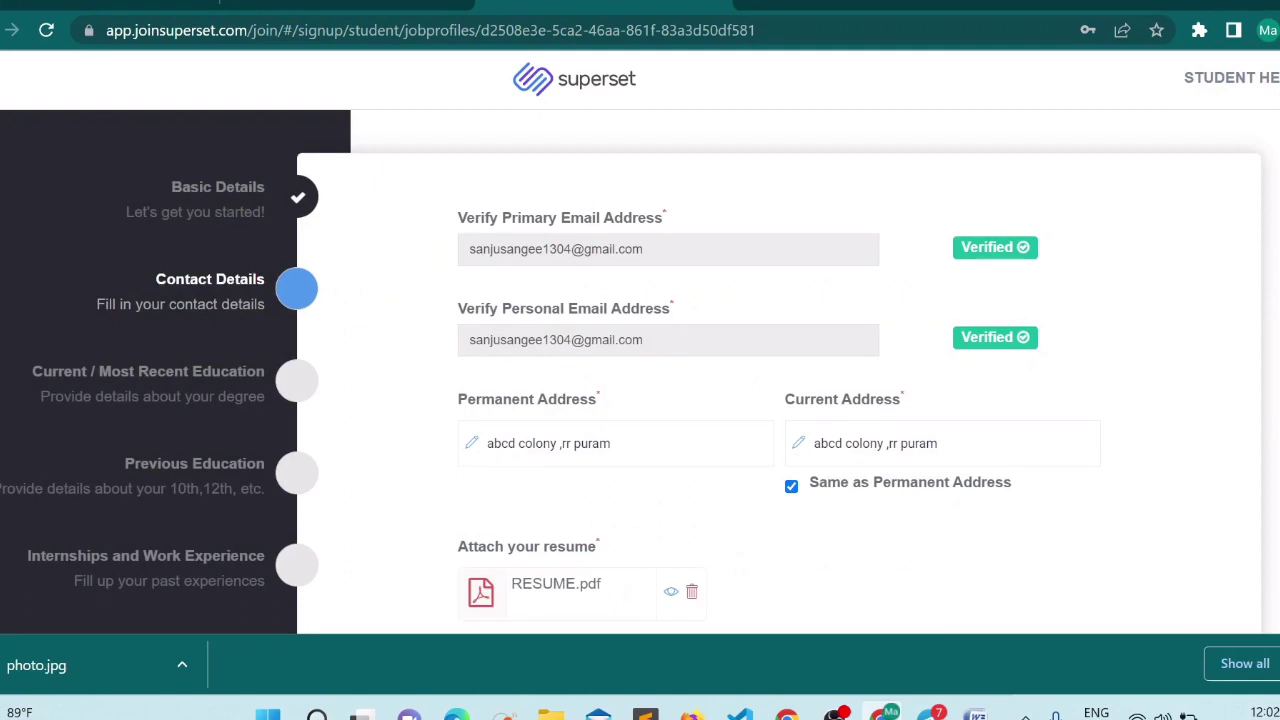
pyautogui.scroll(-3, 812, 503)
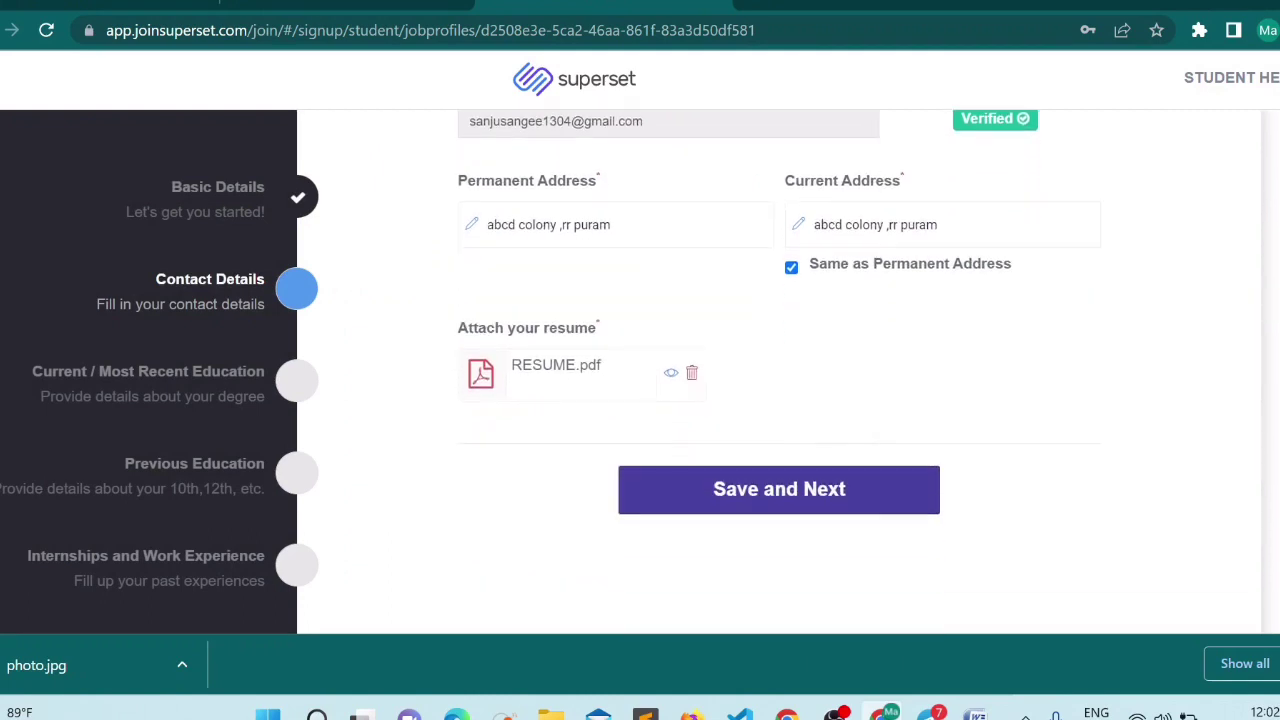
# Save the contact details and mark the current education as completed rather than ongoing
pyautogui.click(812, 503)
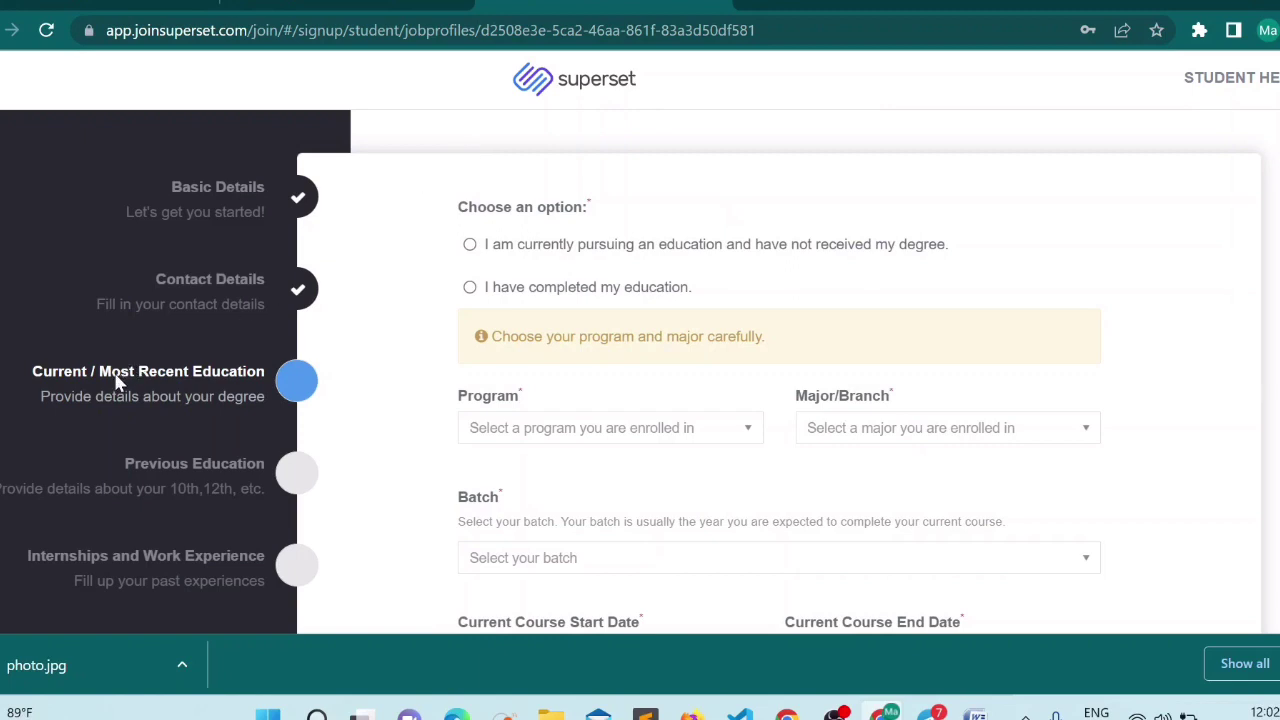
pyautogui.moveTo(110, 374); pyautogui.dragTo(218, 391)
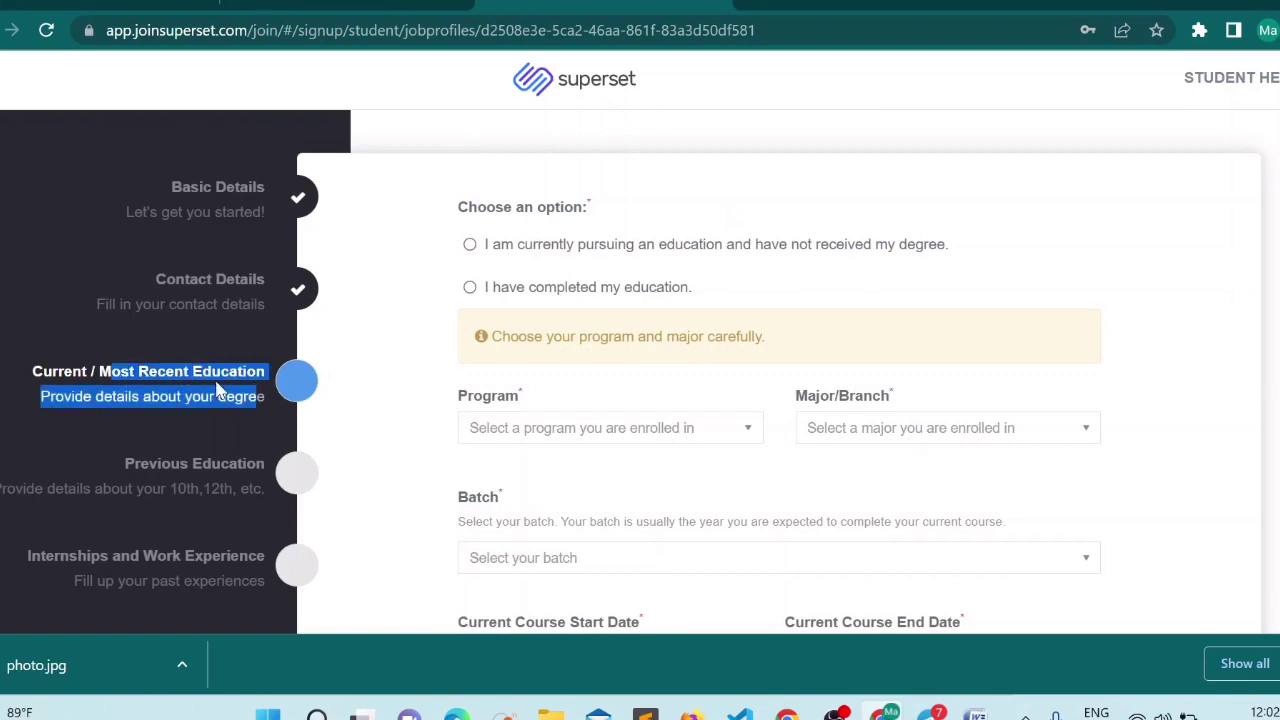
pyautogui.click(218, 391)
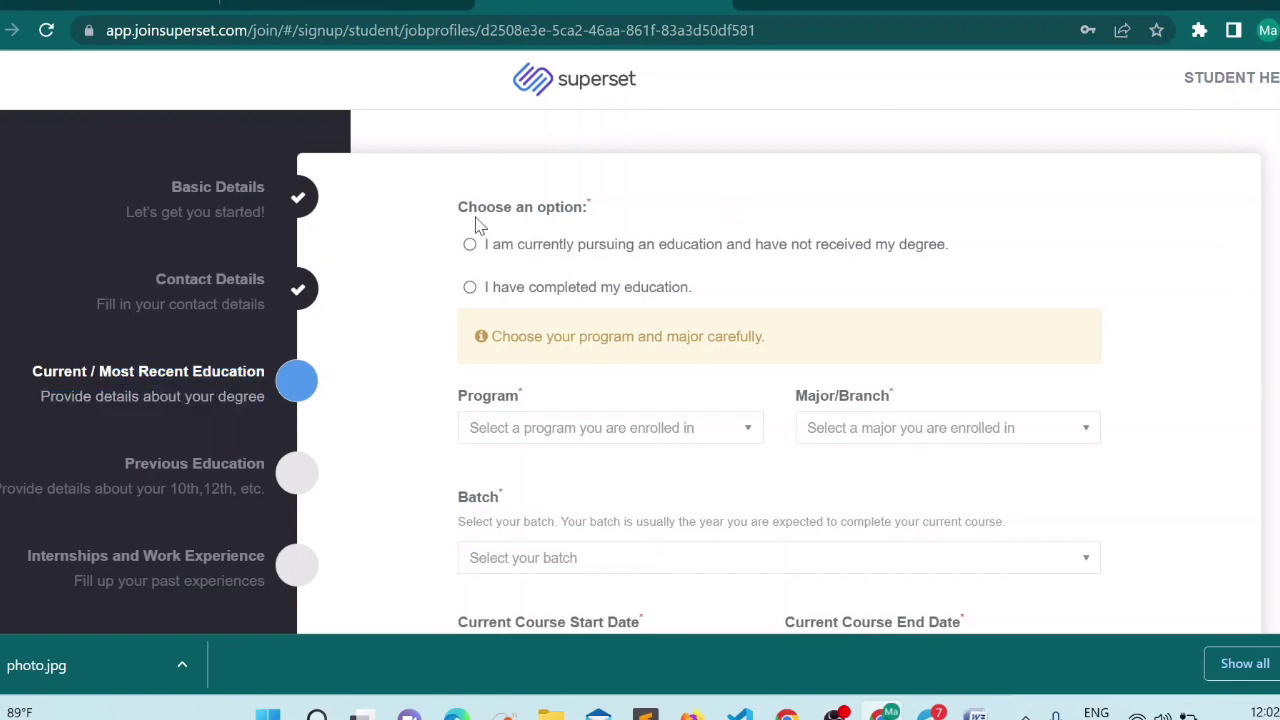
pyautogui.moveTo(477, 210); pyautogui.dragTo(546, 216)
pyautogui.click(595, 245)
pyautogui.click(470, 288)
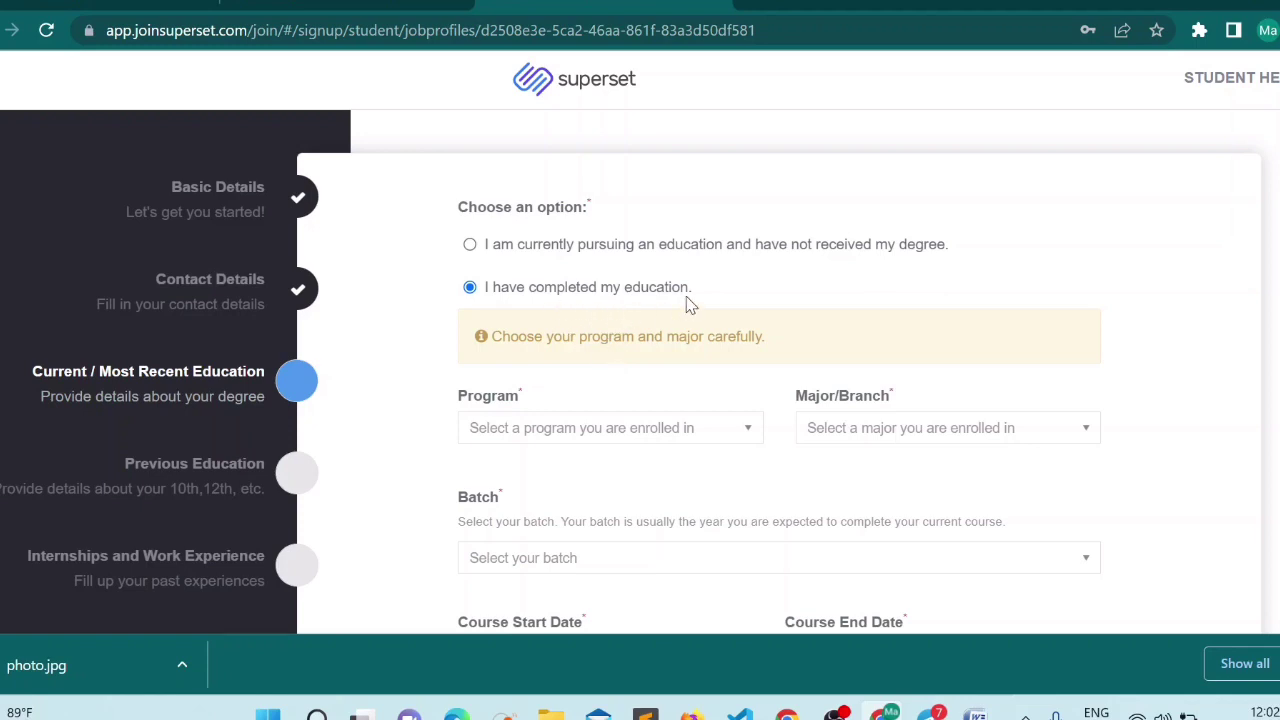
# Choose major B. Sc.-Computer Science (B. Sc.) and batch 2021 Passout Batch
pyautogui.click(580, 423)
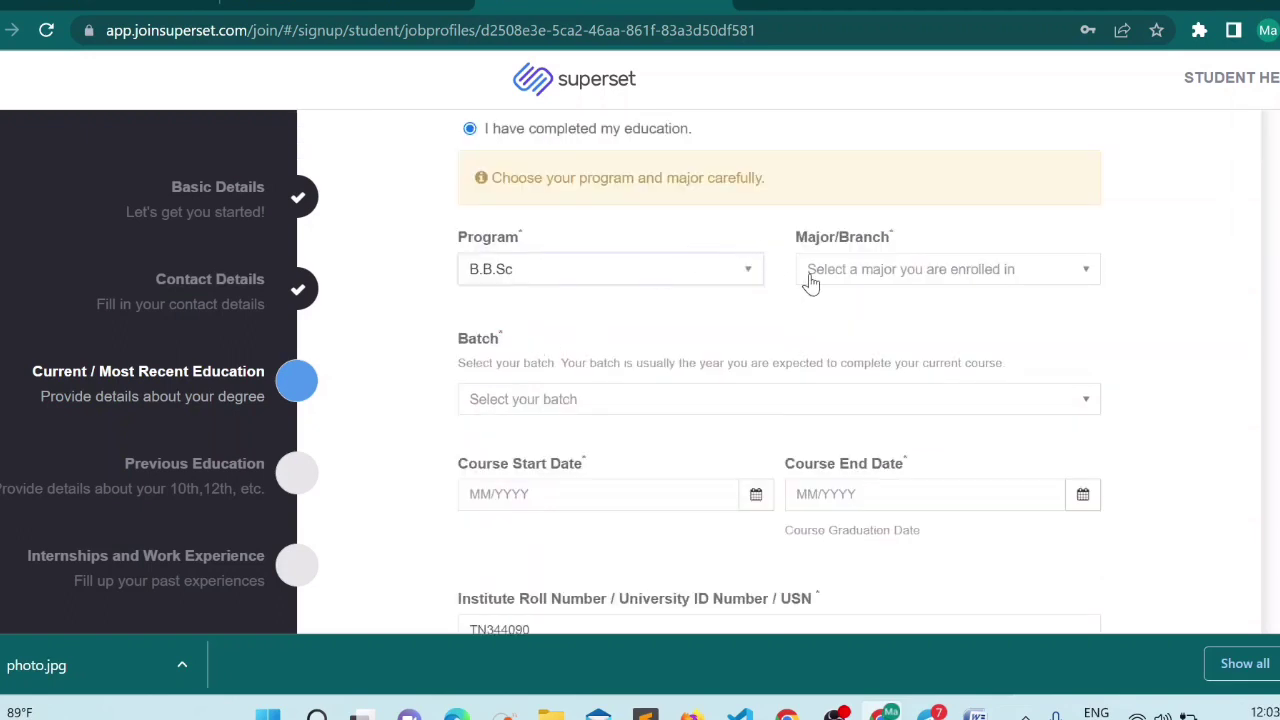
pyautogui.click(811, 284)
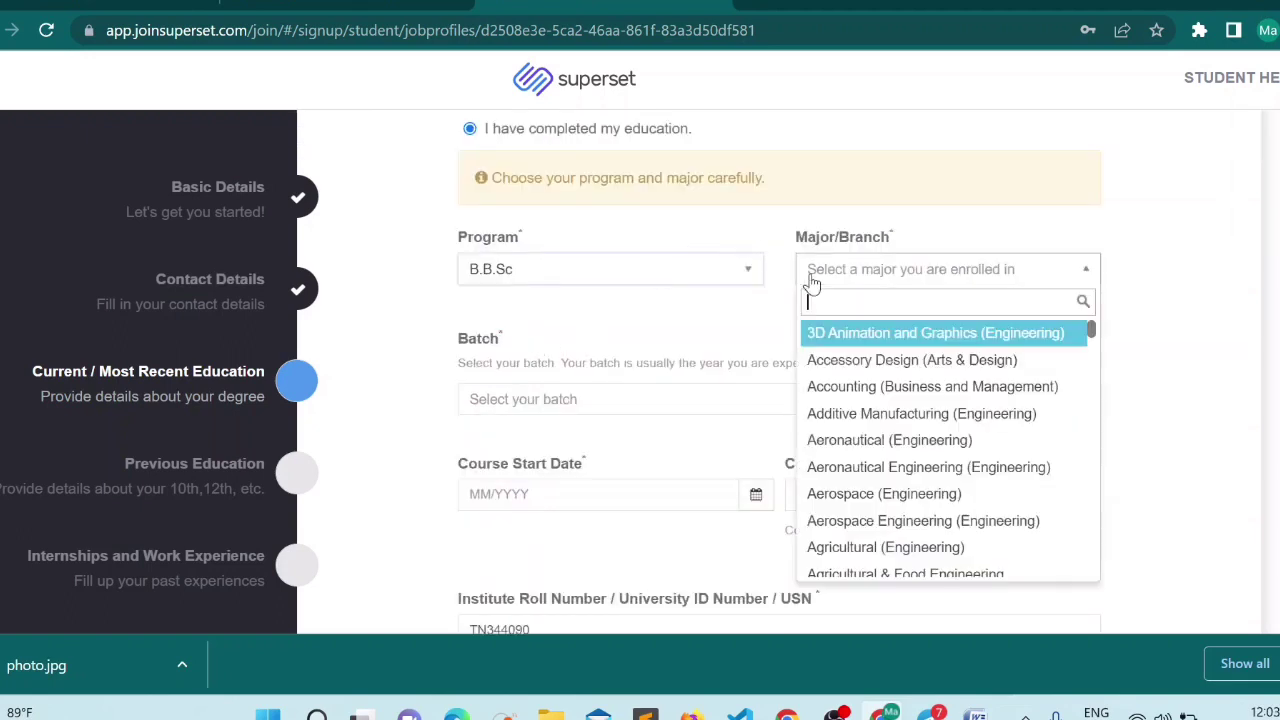
pyautogui.write('compu')
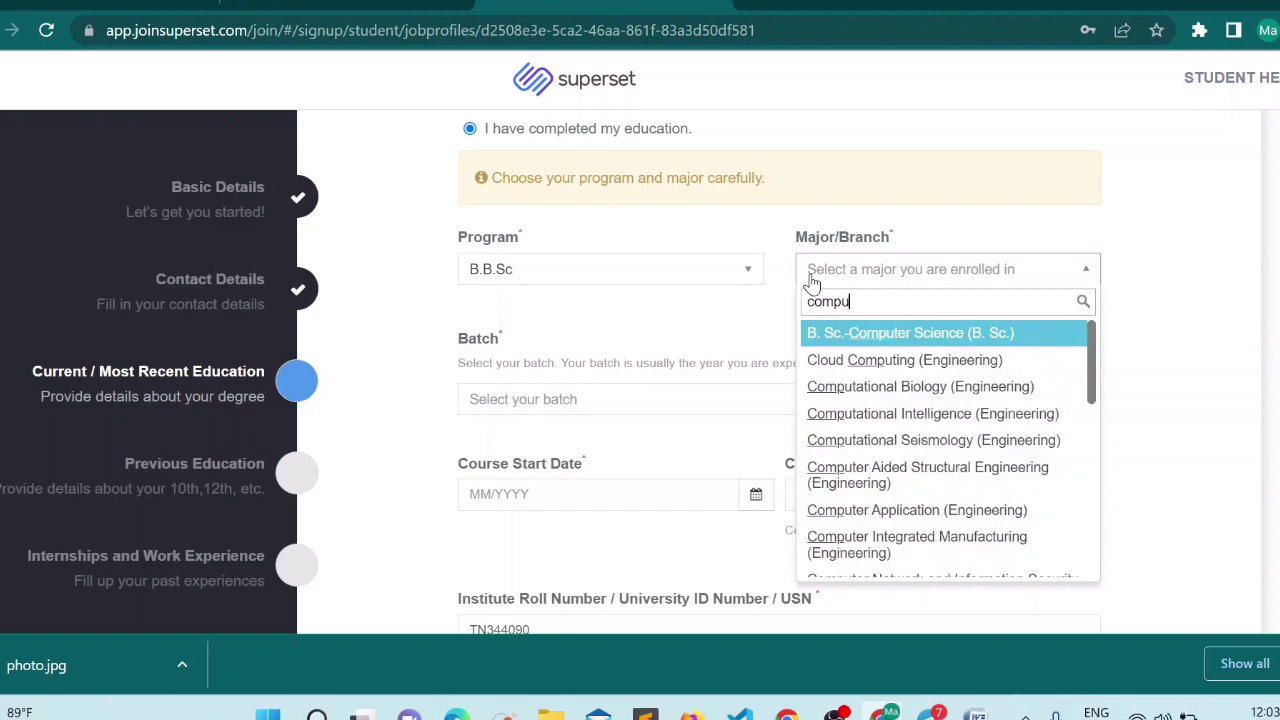
pyautogui.write('t')
pyautogui.press('BackSpace')
pyautogui.write('ter scie')
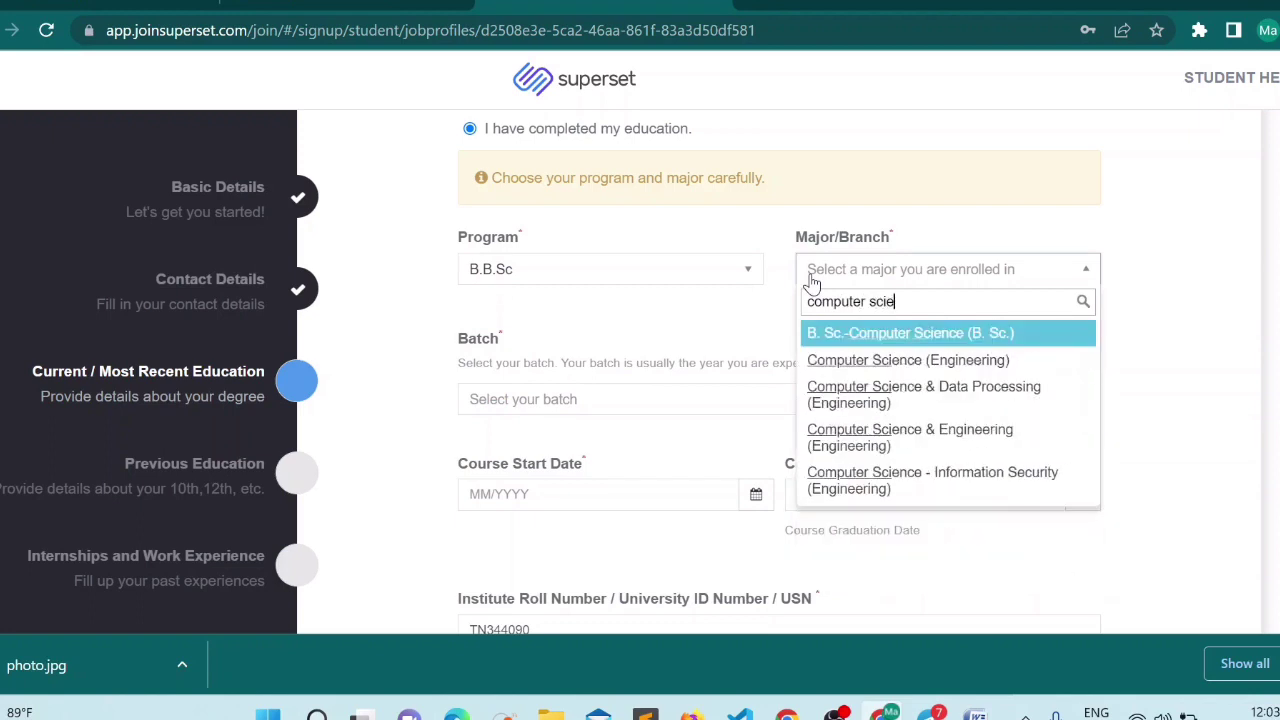
pyautogui.write('nce')
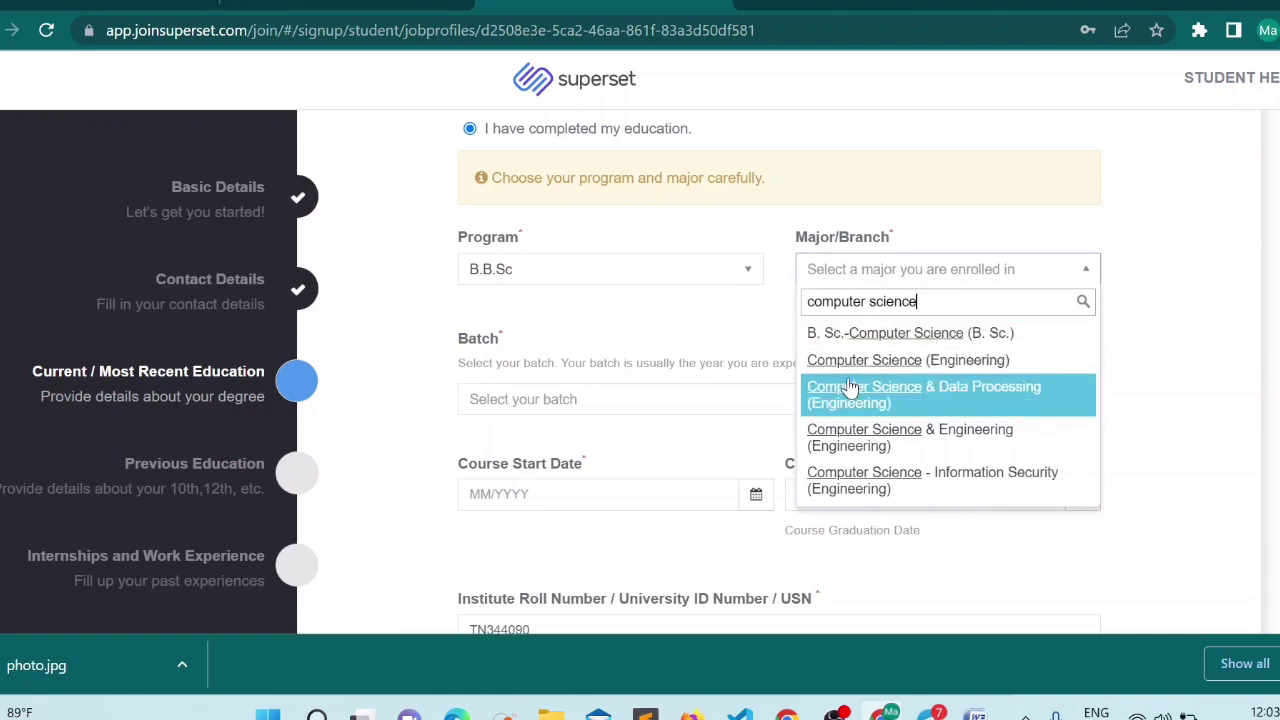
pyautogui.click(875, 333)
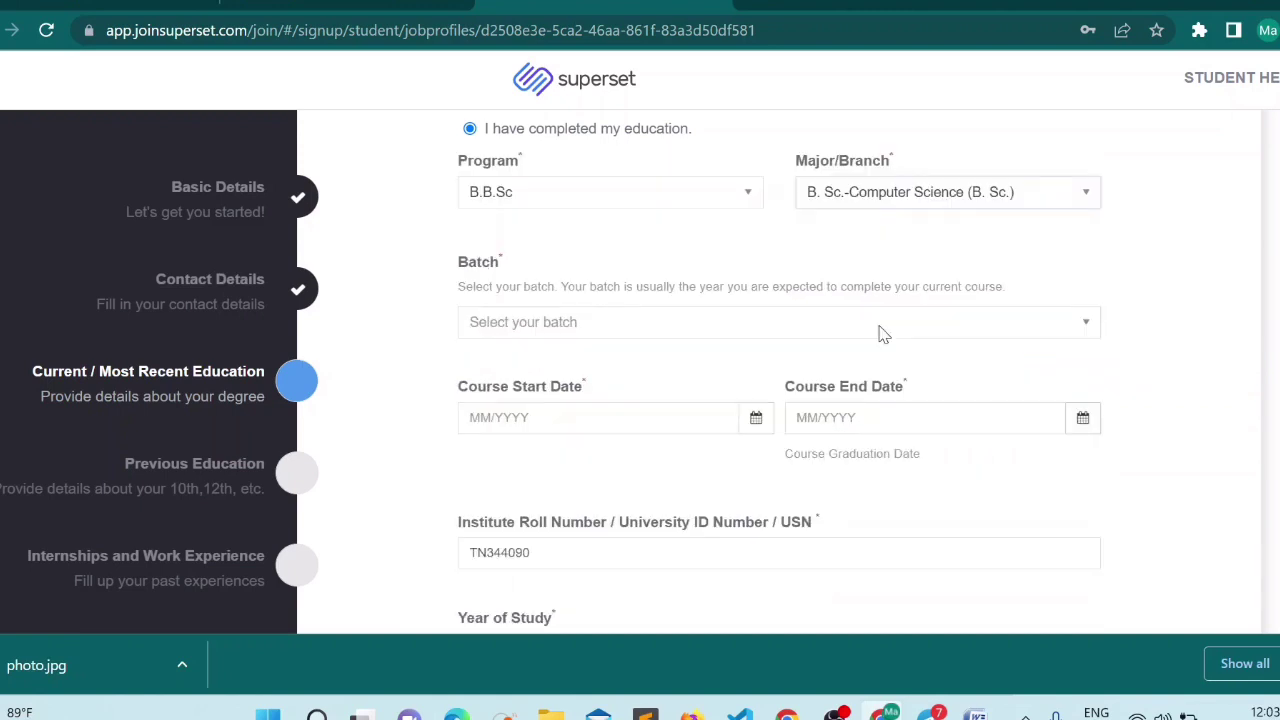
pyautogui.click(610, 326)
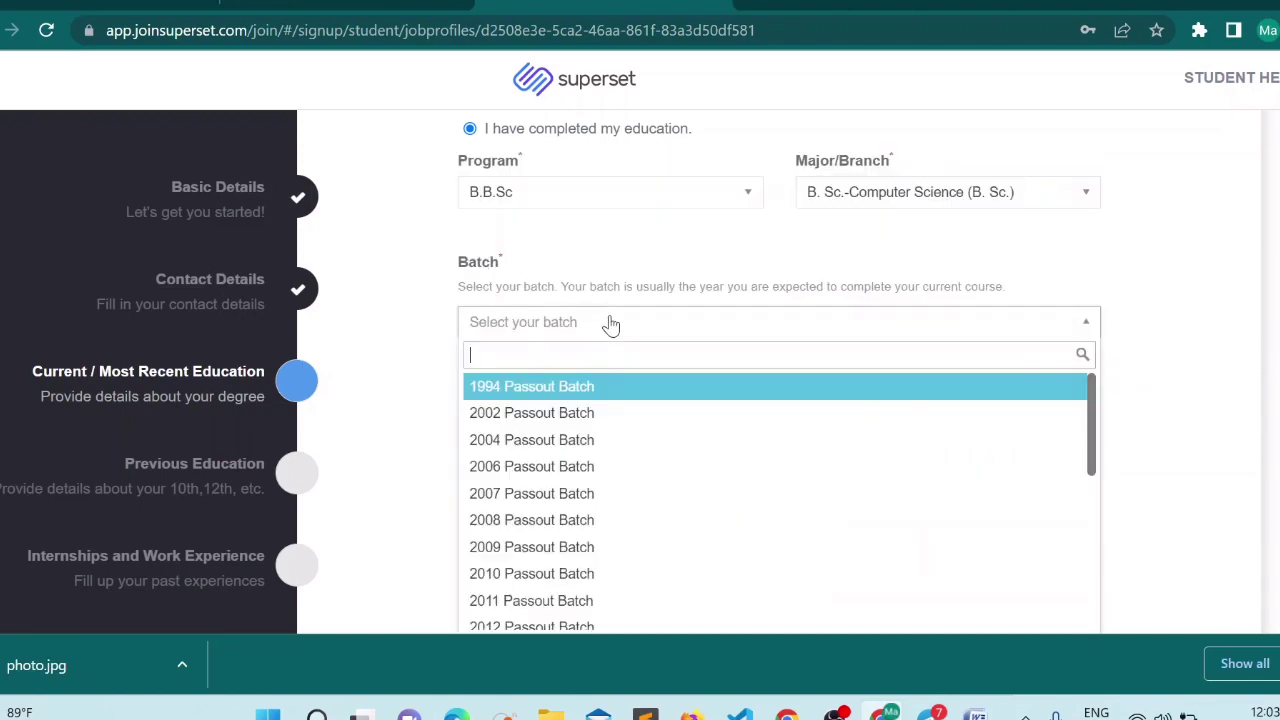
pyautogui.moveTo(1096, 416); pyautogui.dragTo(1080, 549)
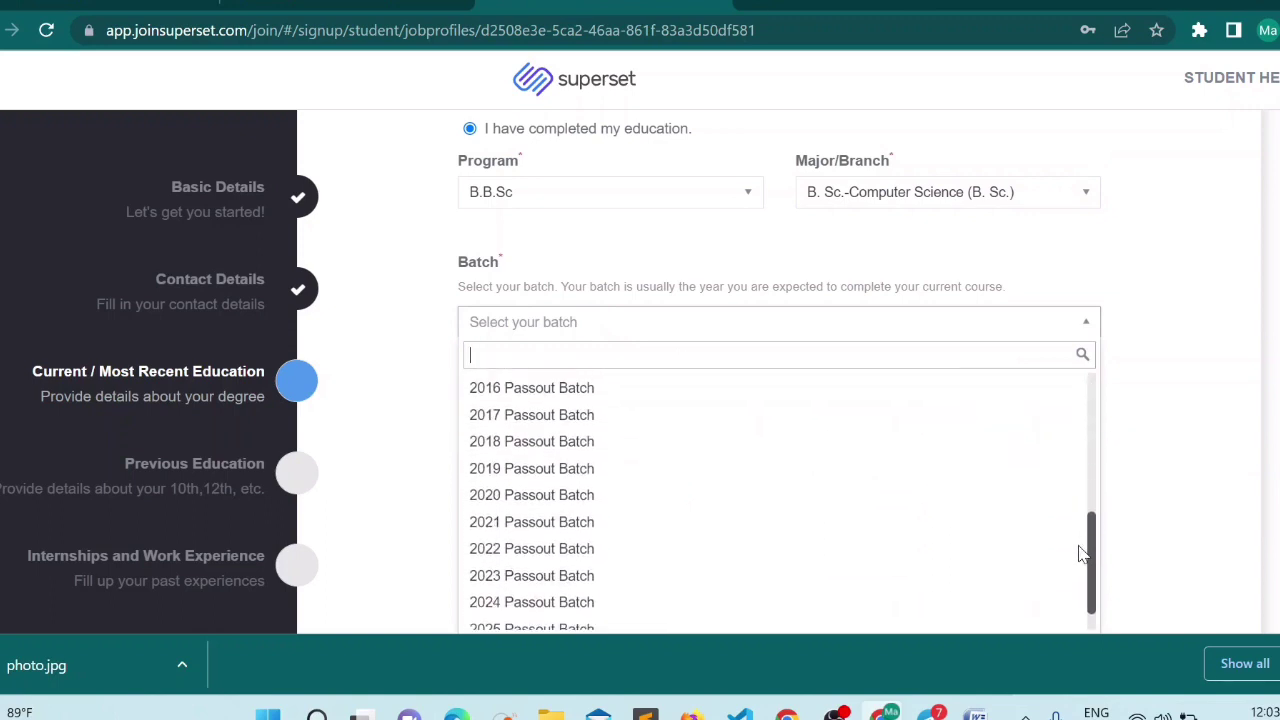
pyautogui.click(807, 535)
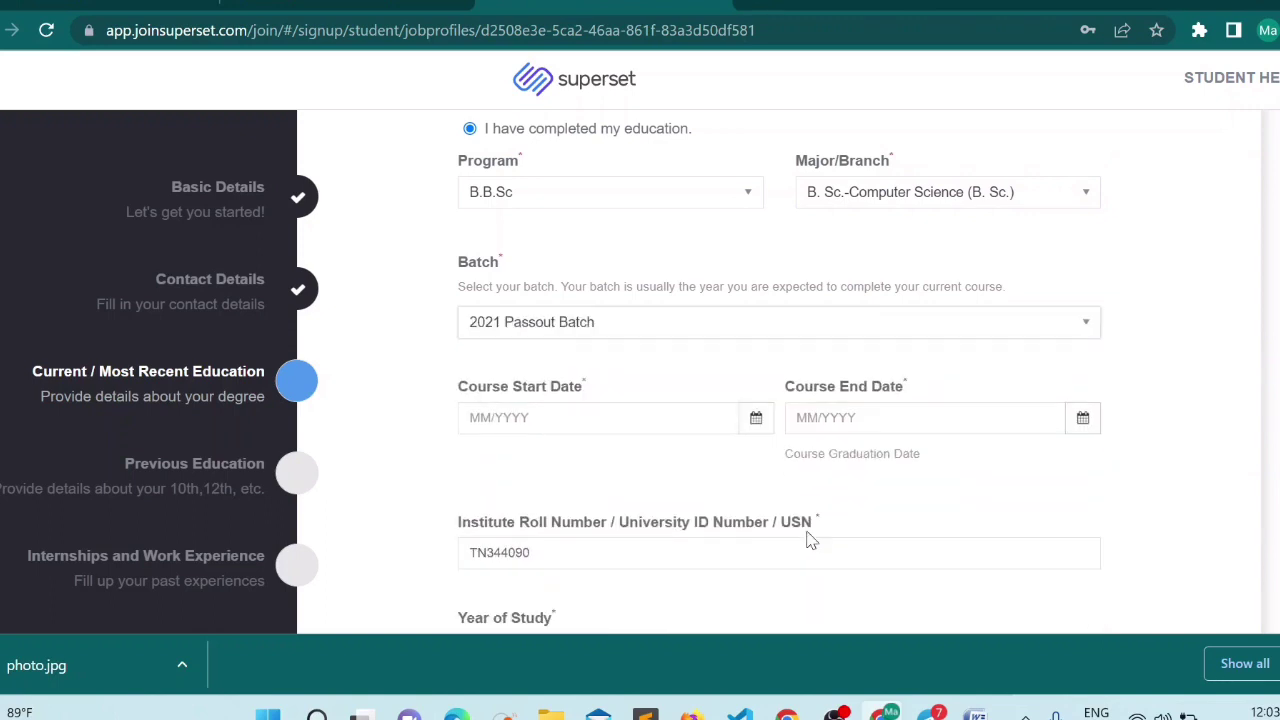
# Set the course start date to May 2019 and the end date to August 2021
pyautogui.click(746, 438)
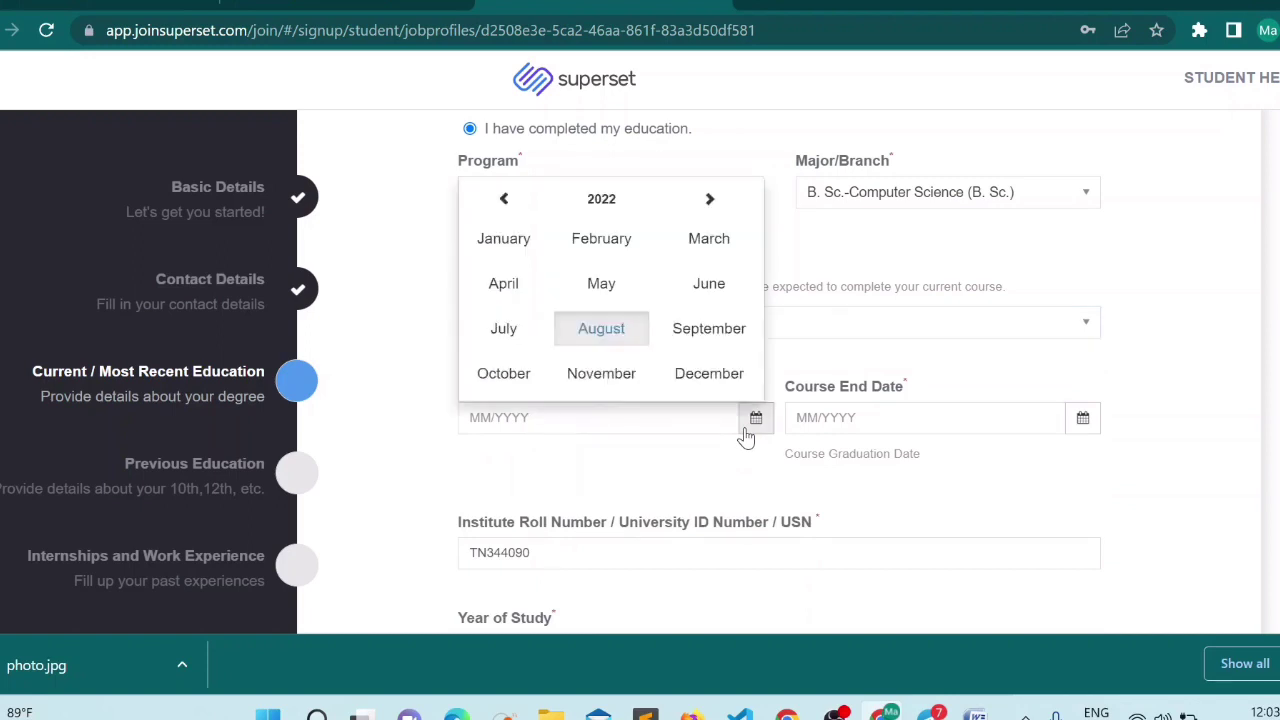
pyautogui.click(506, 204)
pyautogui.click(506, 204)
pyautogui.click(506, 204)
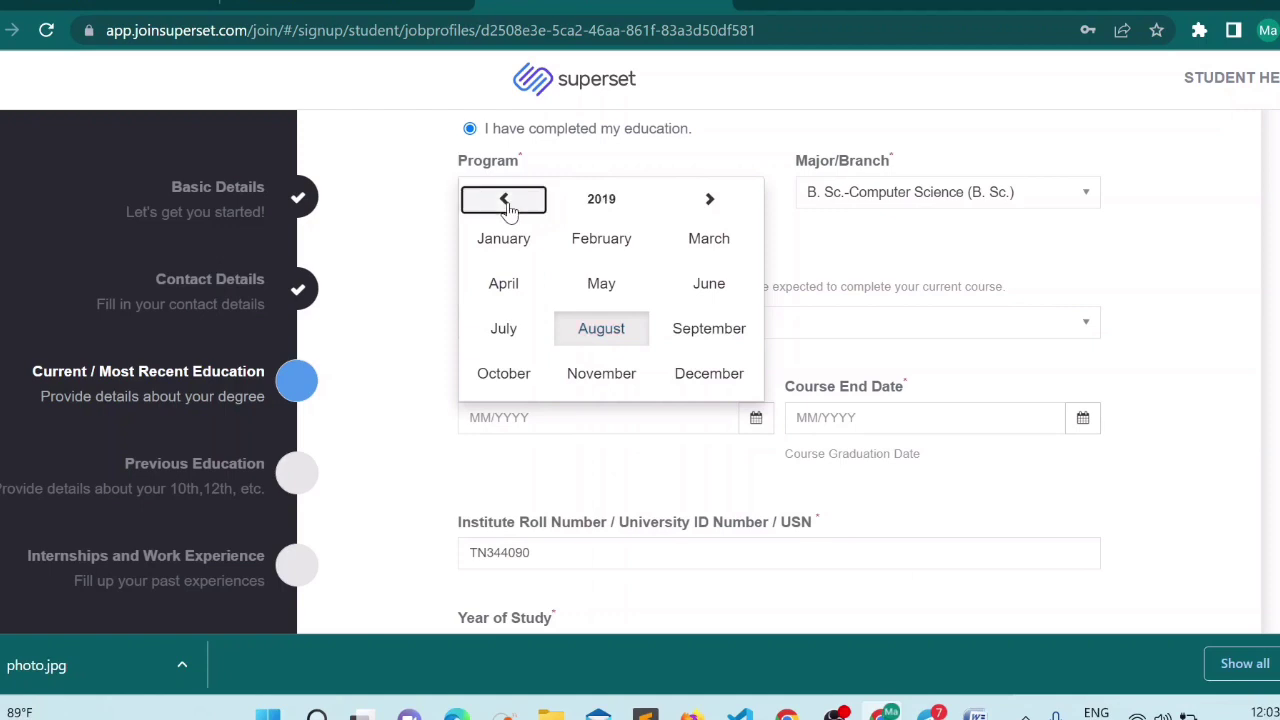
pyautogui.click(601, 283)
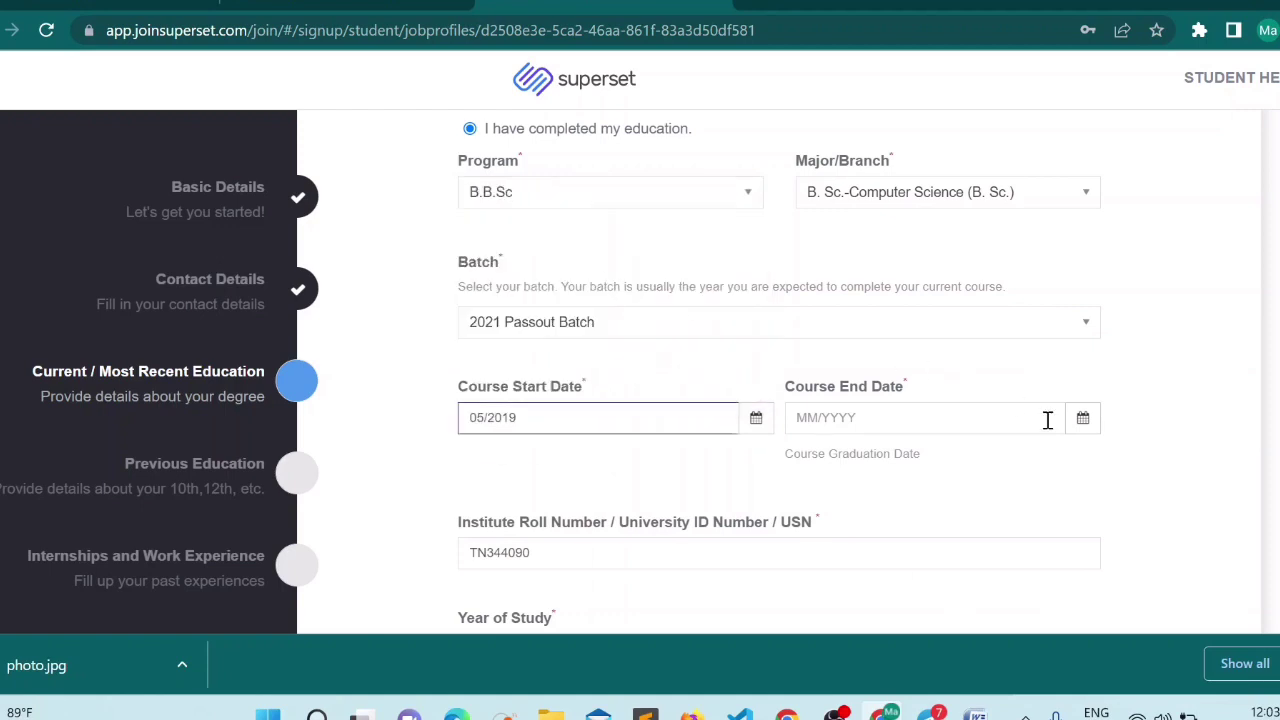
pyautogui.click(1083, 419)
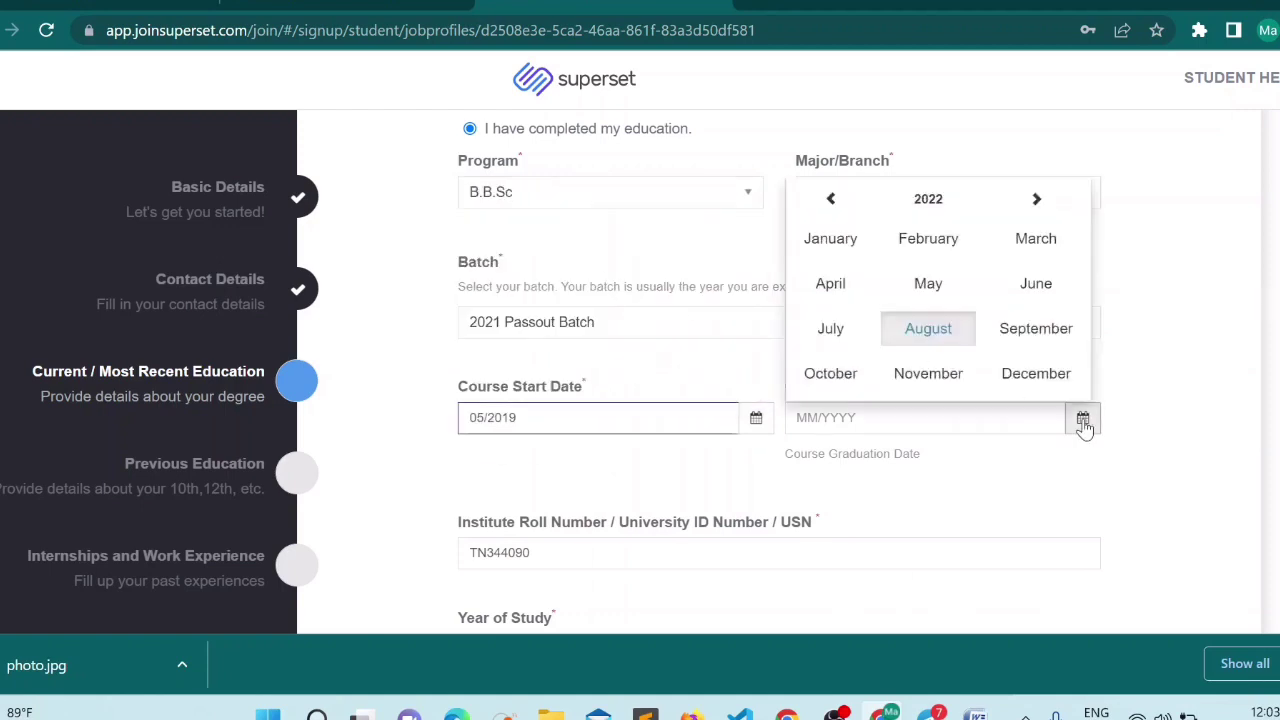
pyautogui.click(833, 198)
pyautogui.click(930, 329)
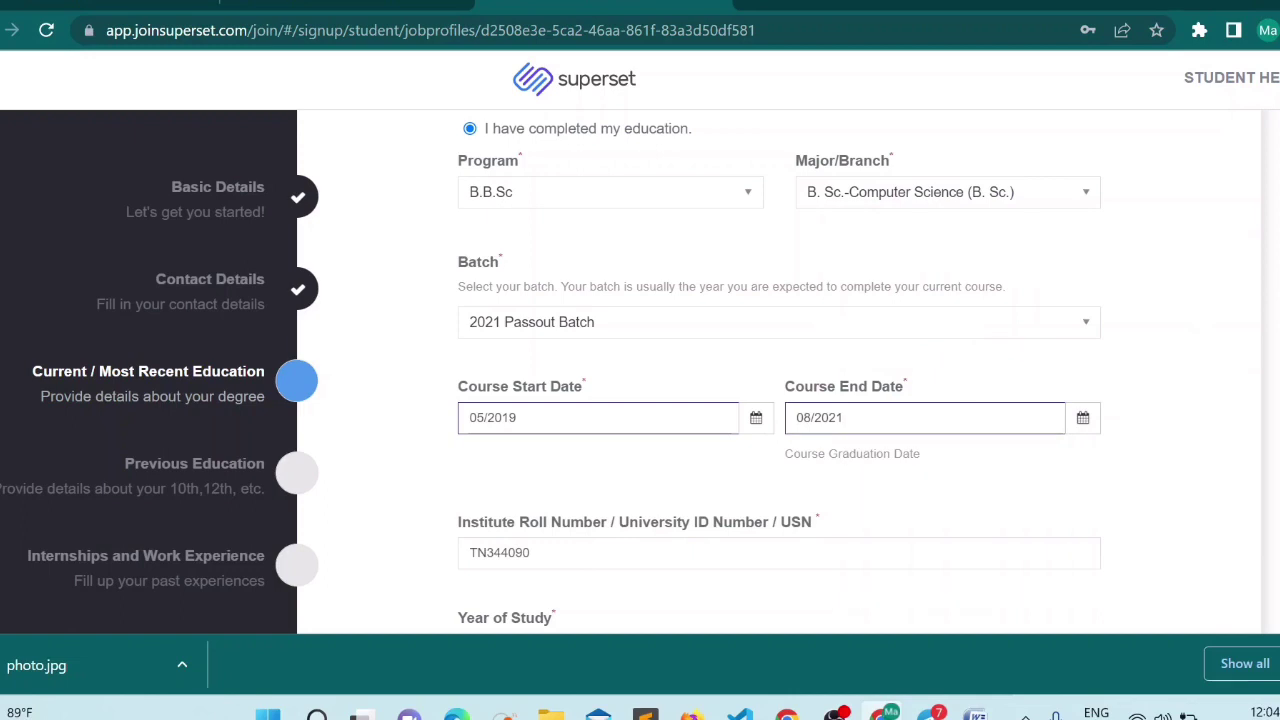
pyautogui.scroll(-2, 864, 342)
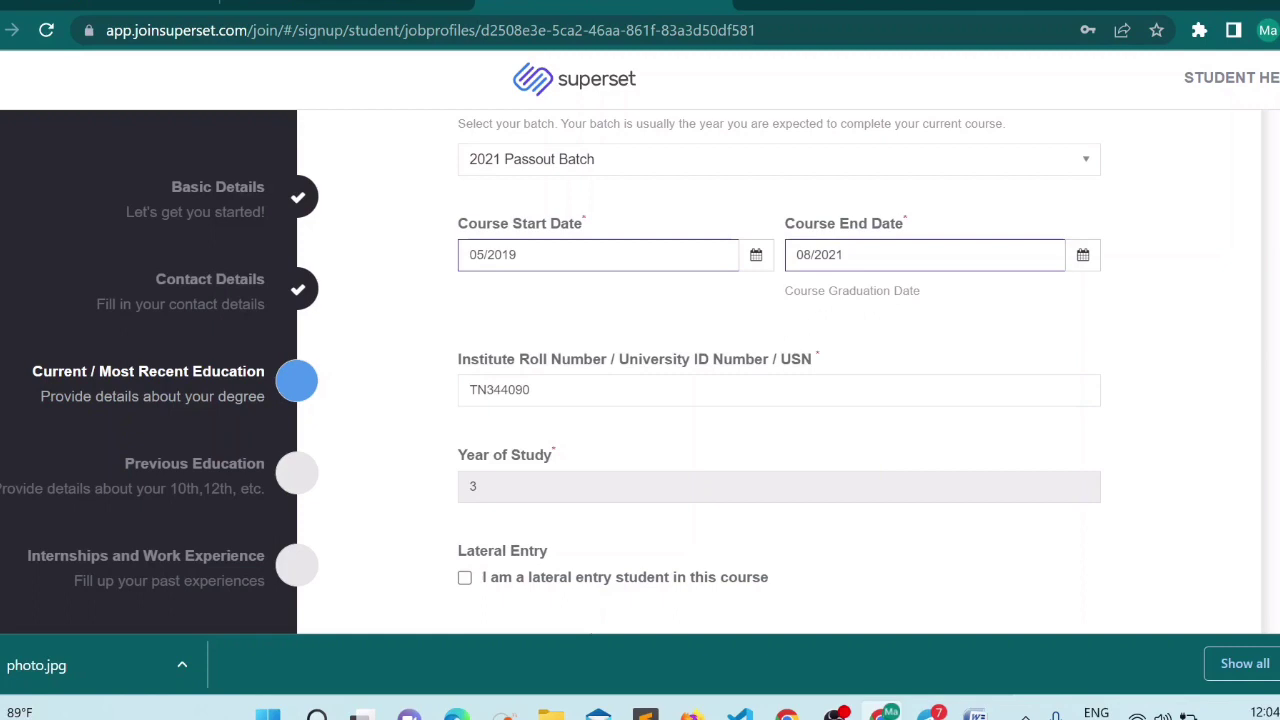
# Enter 89 as the degree percentage and save the current education step
pyautogui.scroll(-4, 974, 306)
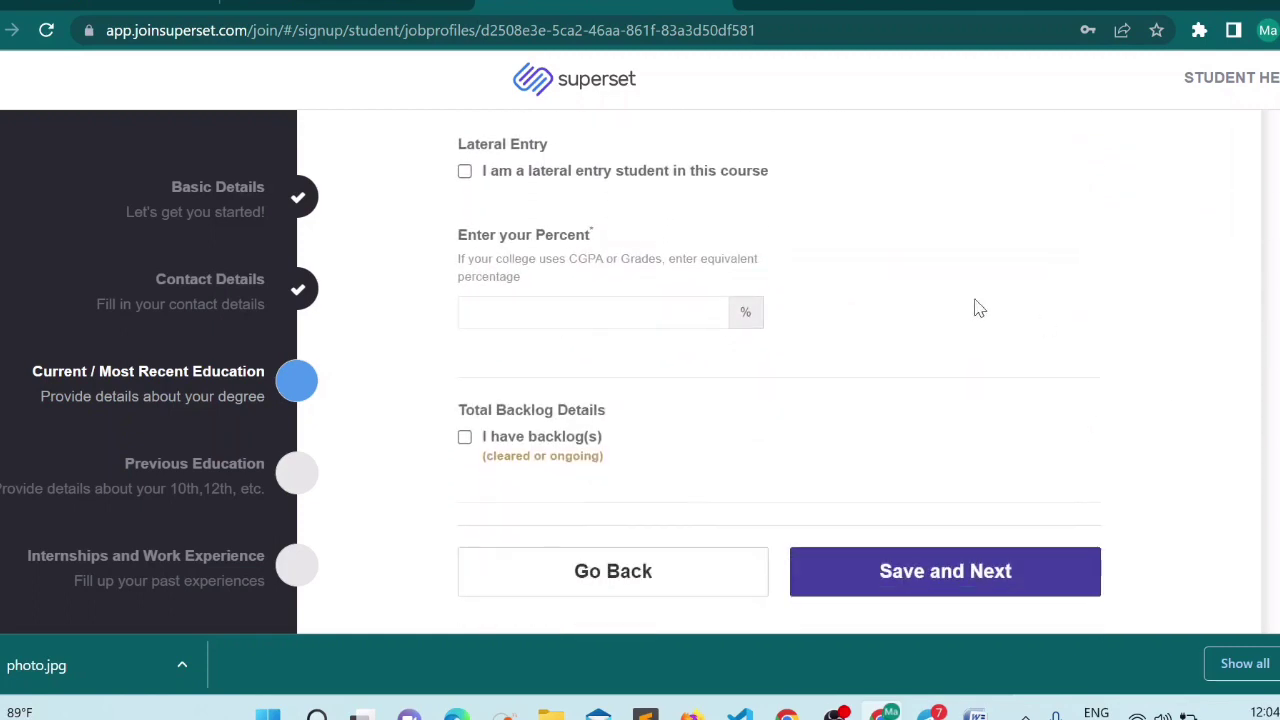
pyautogui.click(608, 309)
pyautogui.write('89')
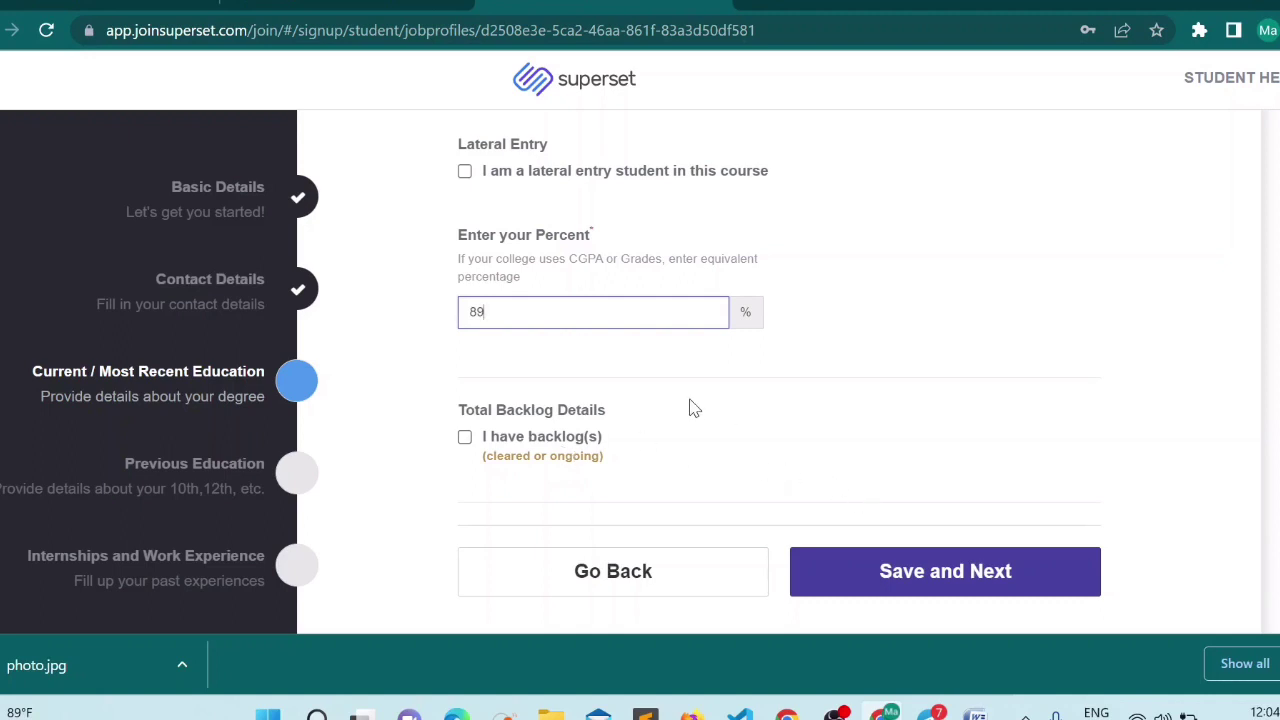
pyautogui.click(873, 564)
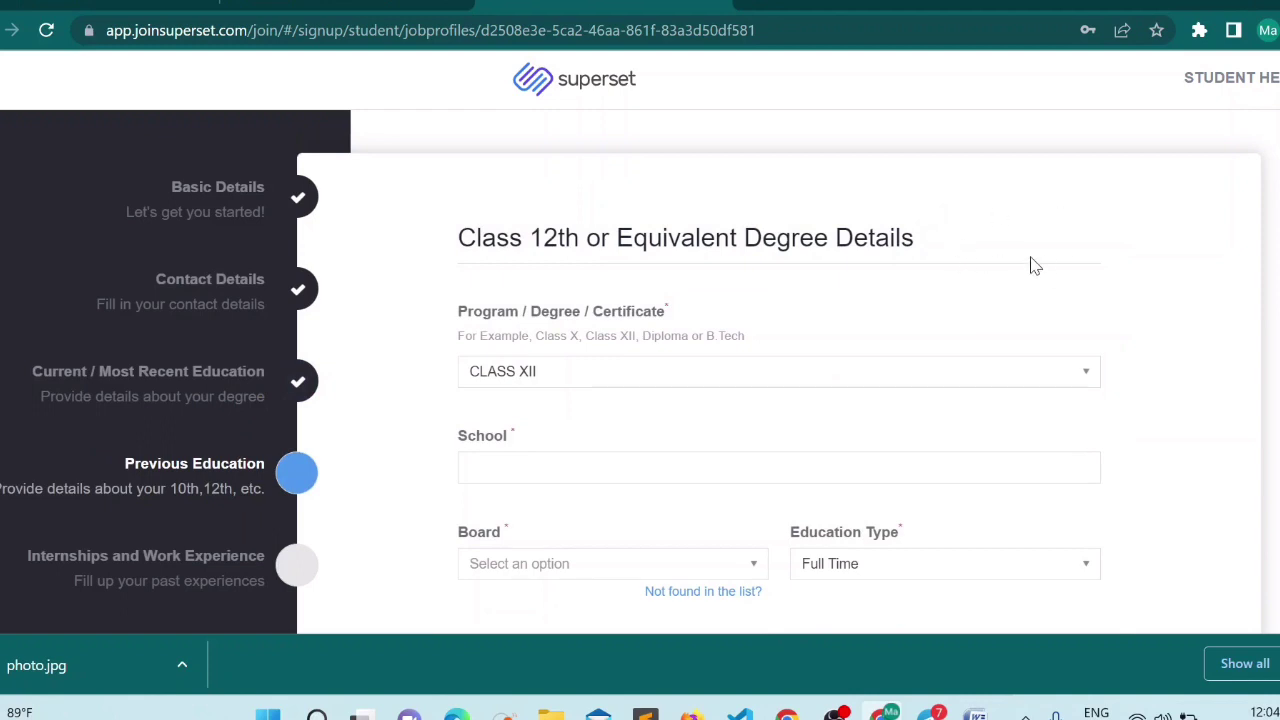
# Enter 'vinayaga' as the Class 12th school and choose the Tamil Nadu board
pyautogui.scroll(-2, 837, 316)
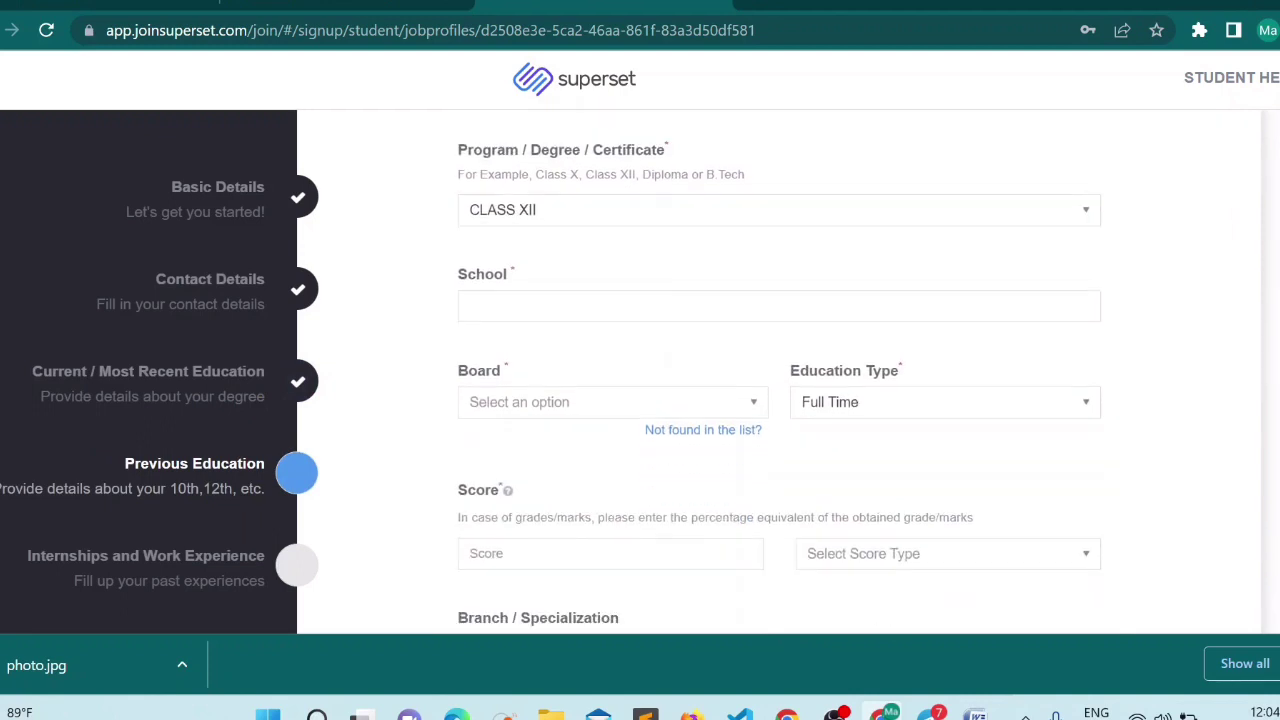
pyautogui.click(757, 307)
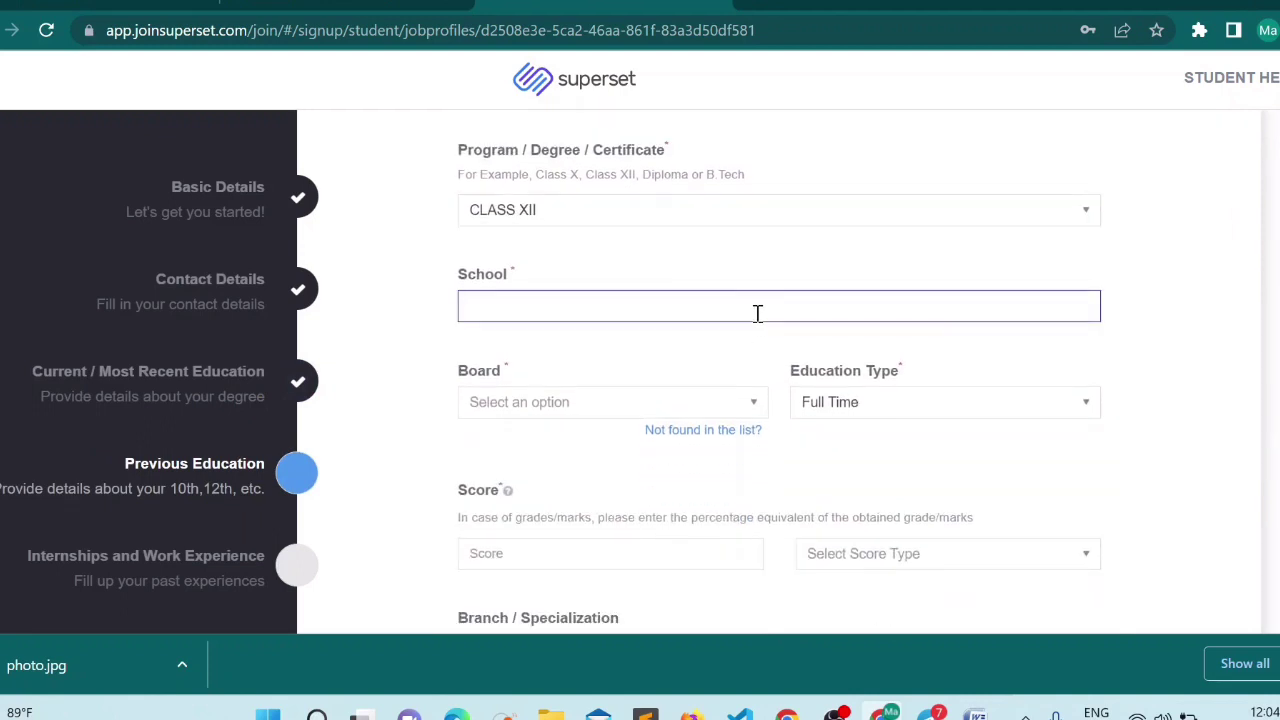
pyautogui.write('vinayaga matric hr sec school')
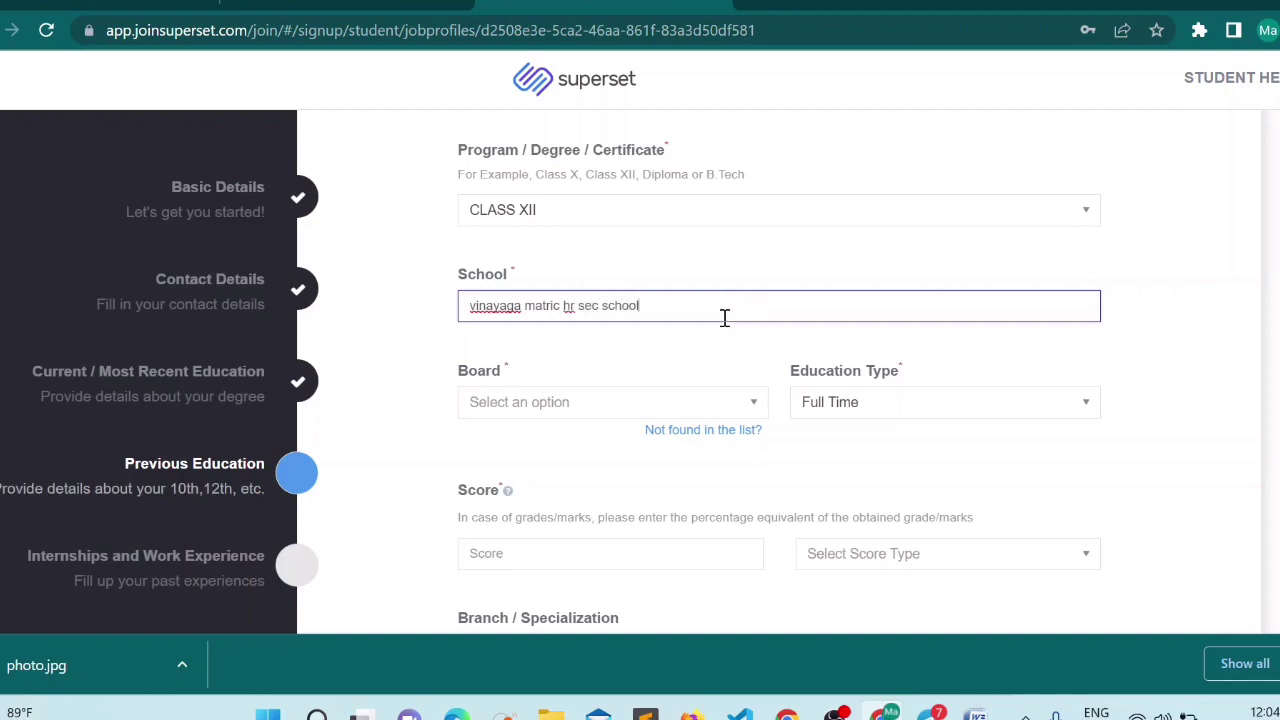
pyautogui.moveTo(723, 316); pyautogui.dragTo(398, 317)
pyautogui.hotkey('ctrl', 'c')
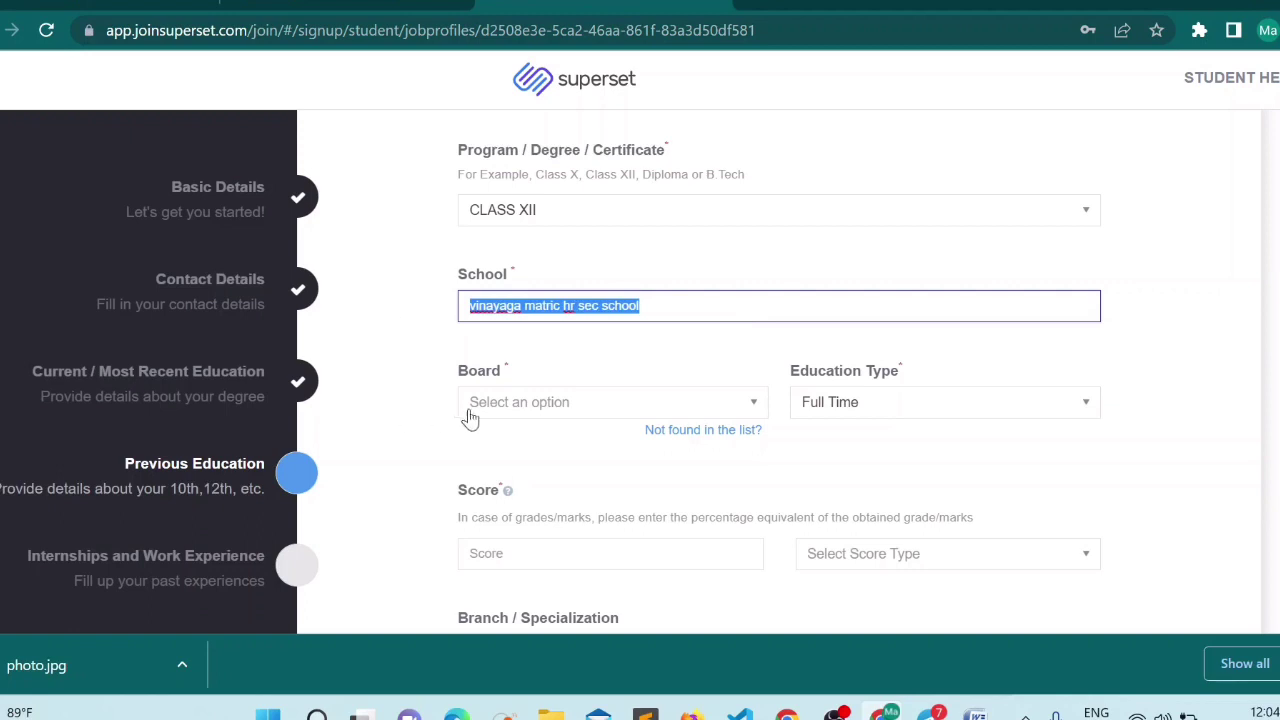
pyautogui.click(475, 420)
pyautogui.click(505, 484)
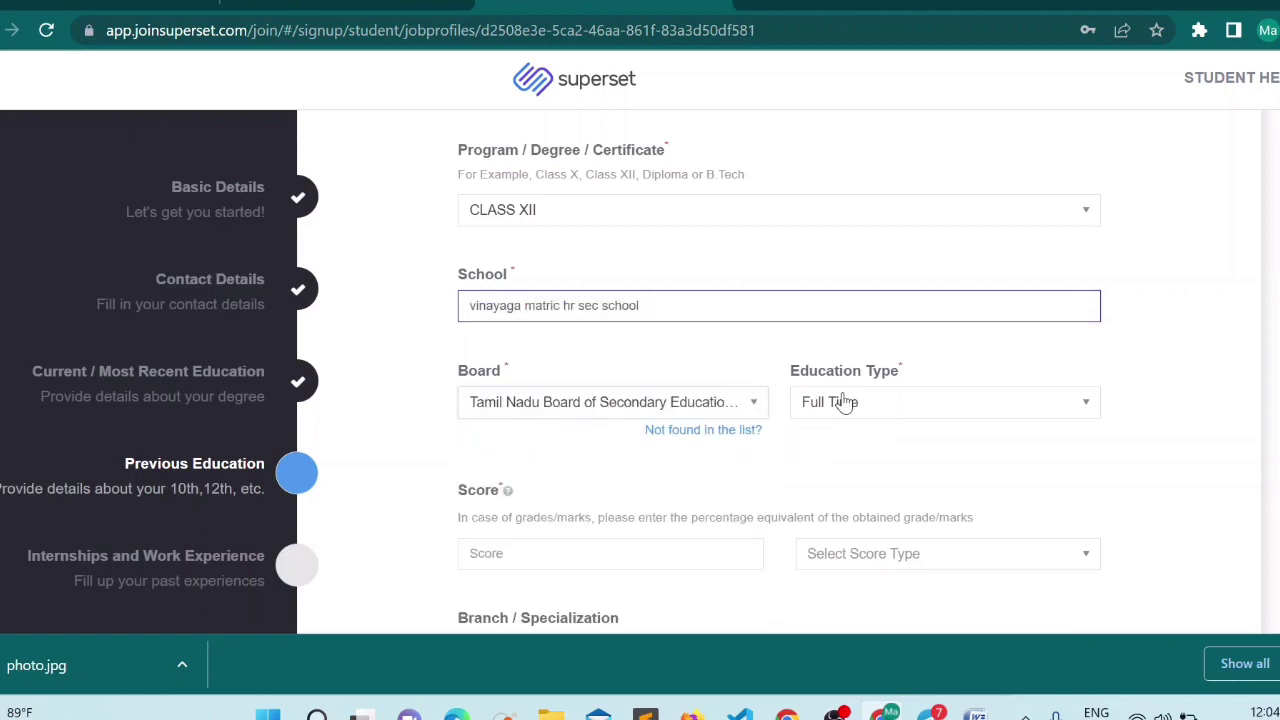
# Give the Class 12th score as 92 % and set the stream to Science
pyautogui.click(596, 557)
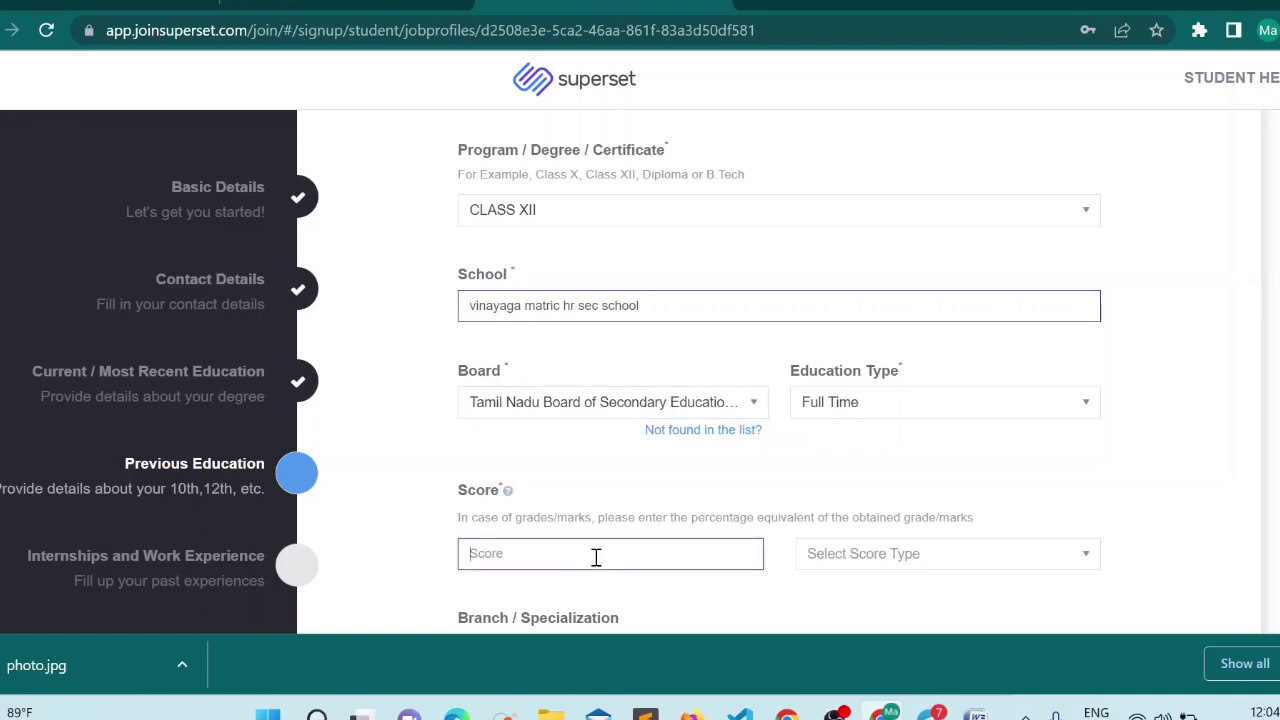
pyautogui.click(870, 557)
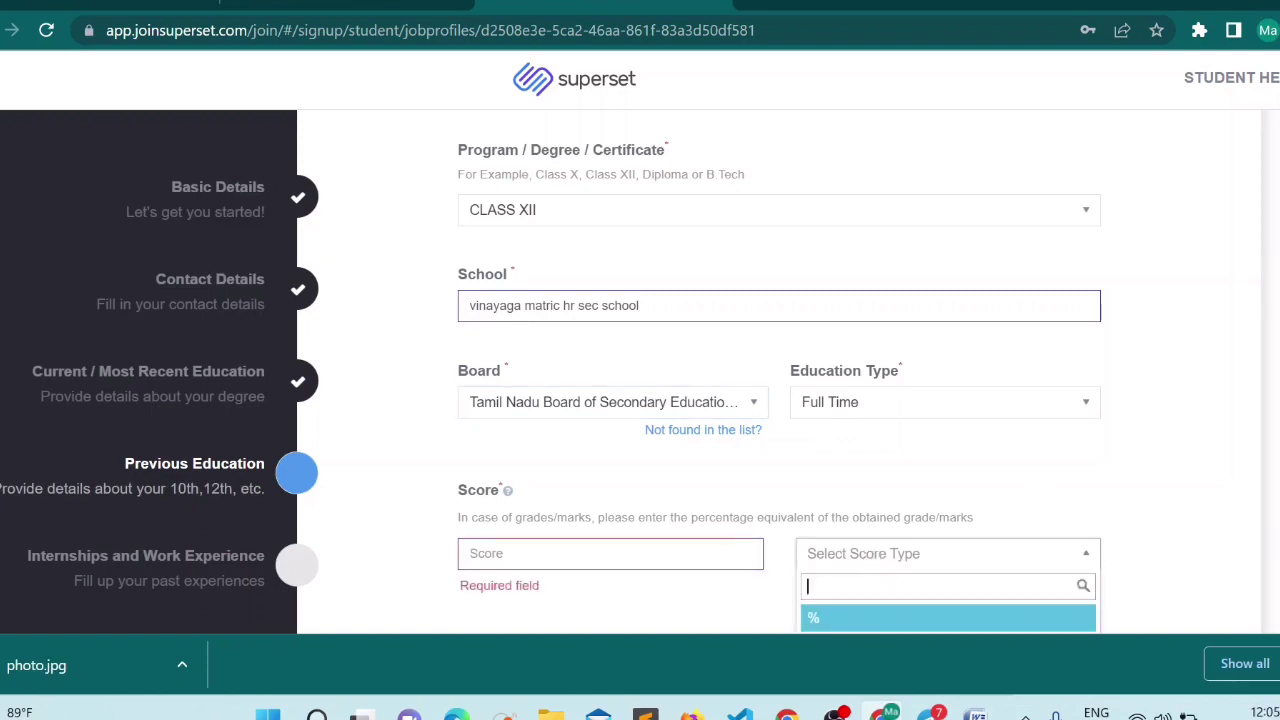
pyautogui.scroll(-3, 1131, 337)
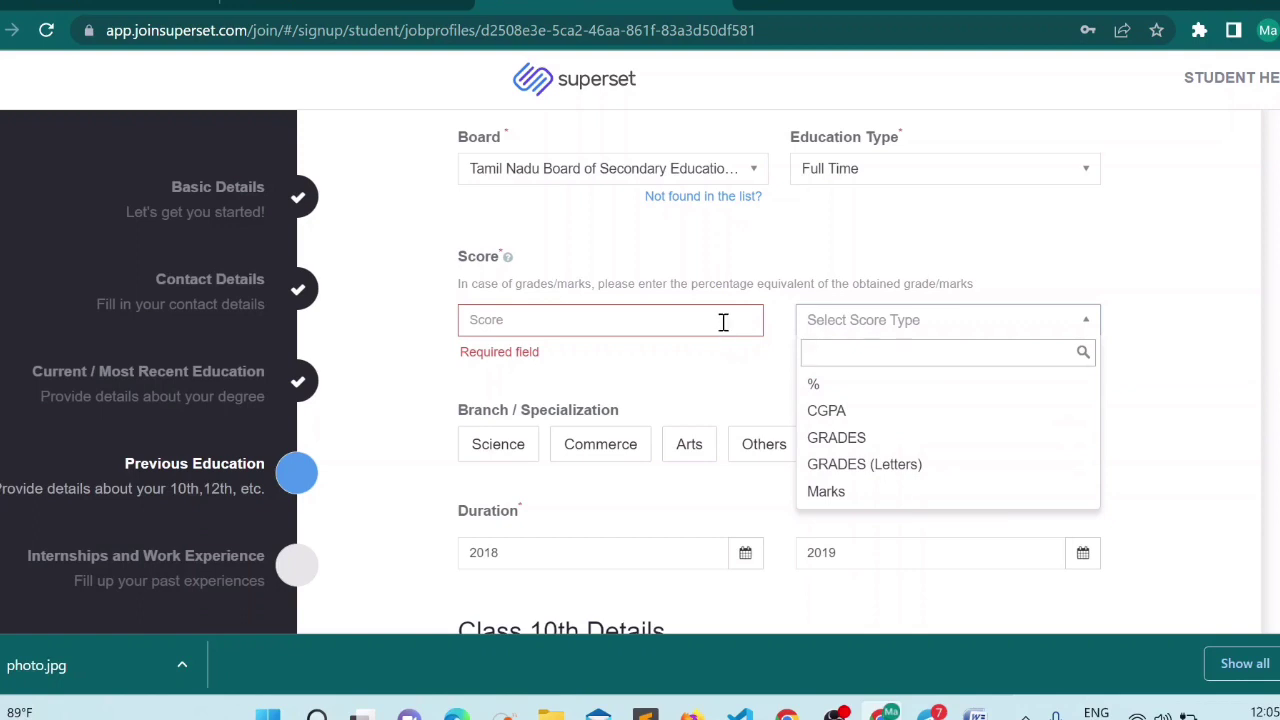
pyautogui.click(723, 320)
pyautogui.write('9')
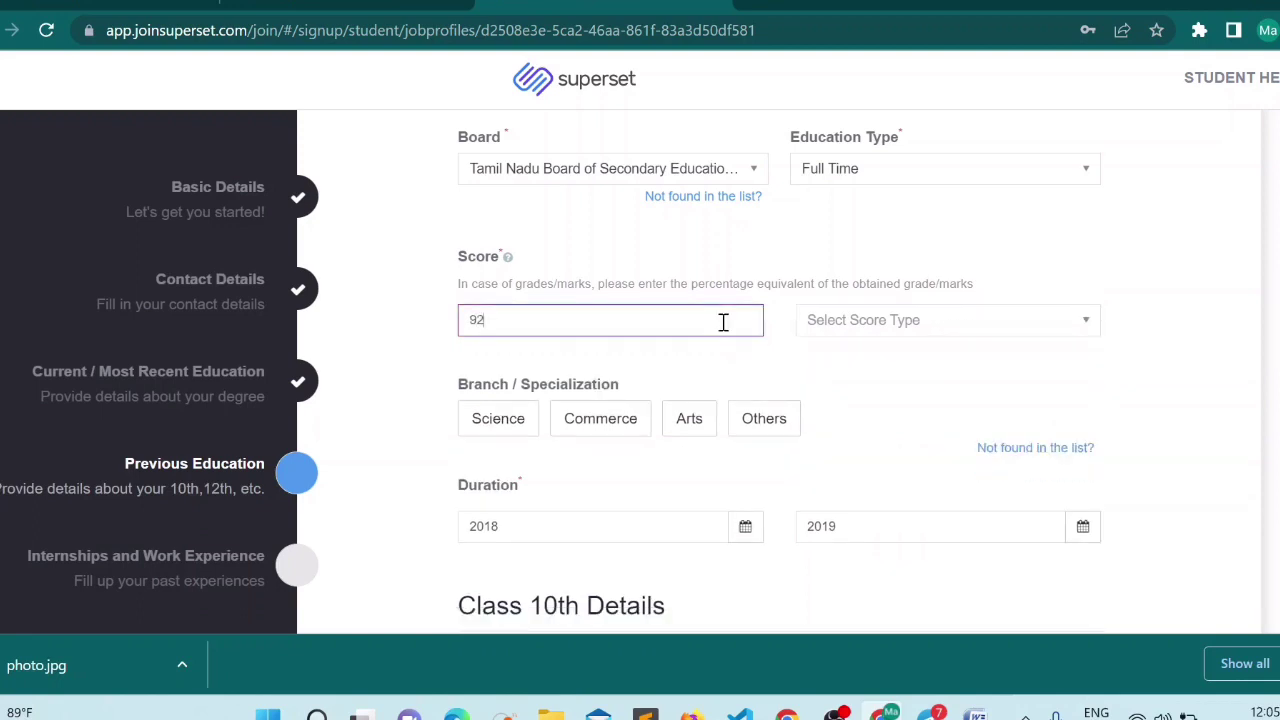
pyautogui.write('2')
pyautogui.click(818, 325)
pyautogui.click(829, 387)
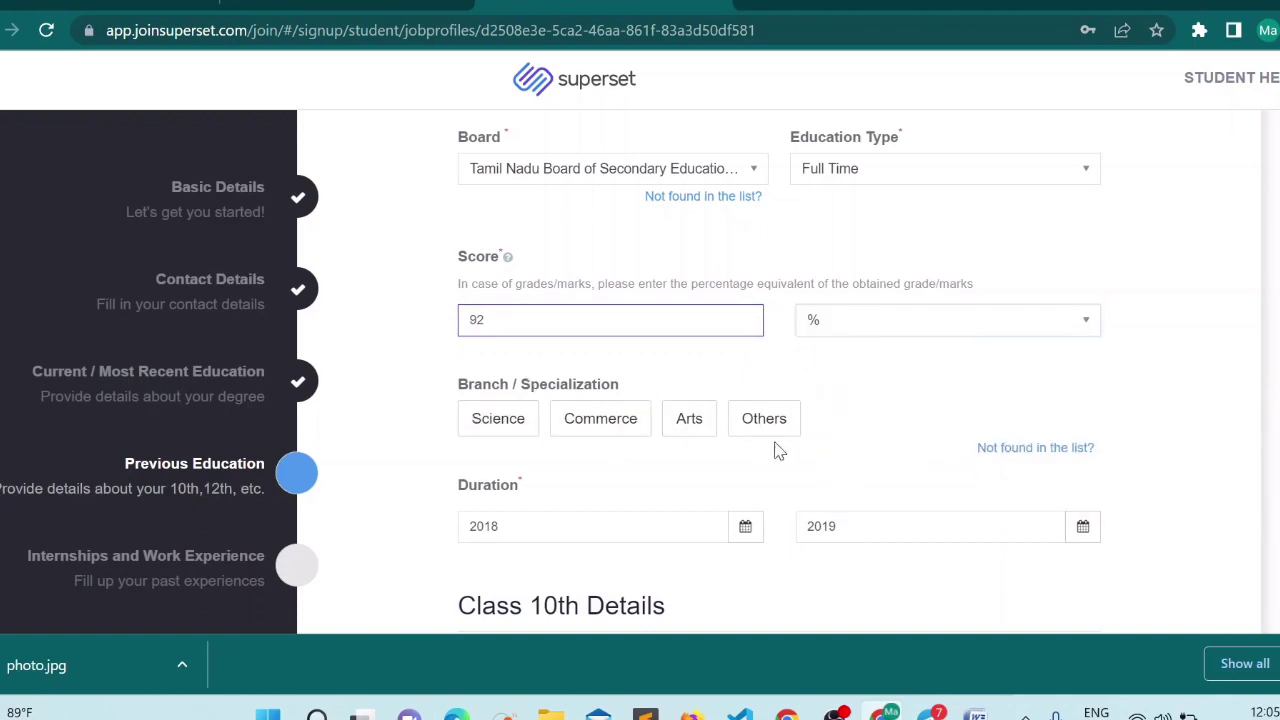
pyautogui.click(503, 423)
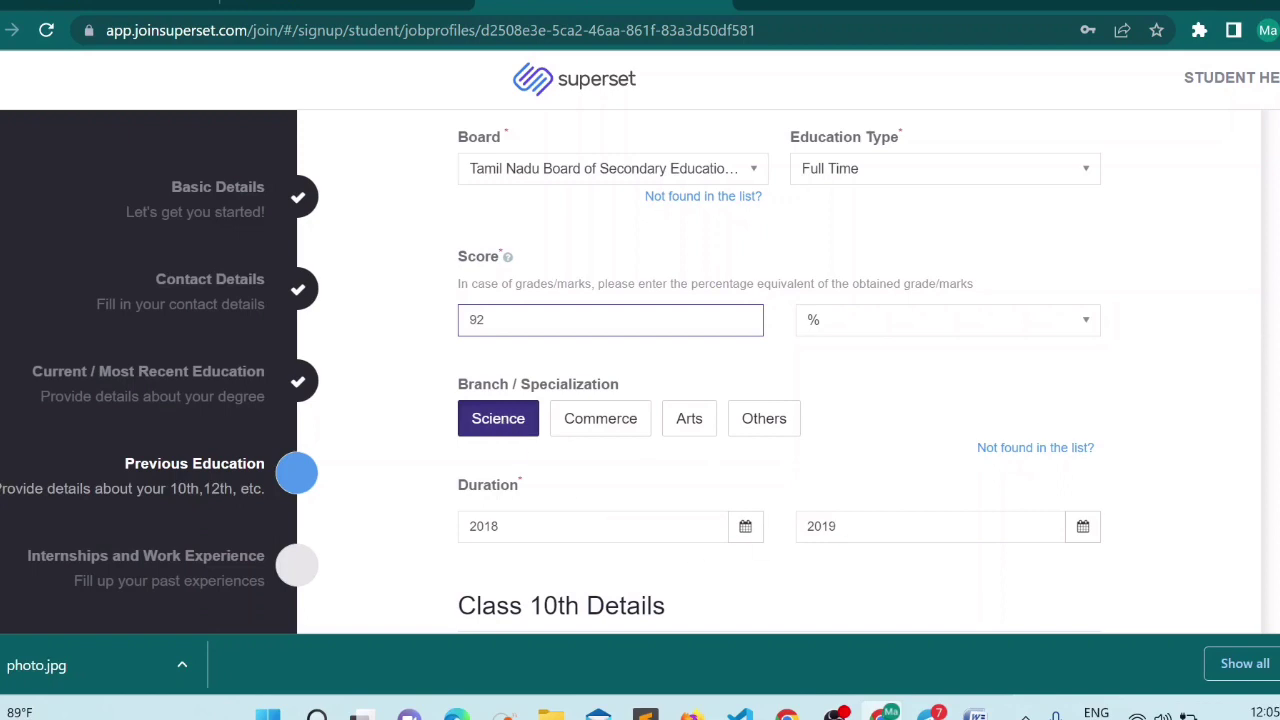
pyautogui.scroll(-2, 779, 370)
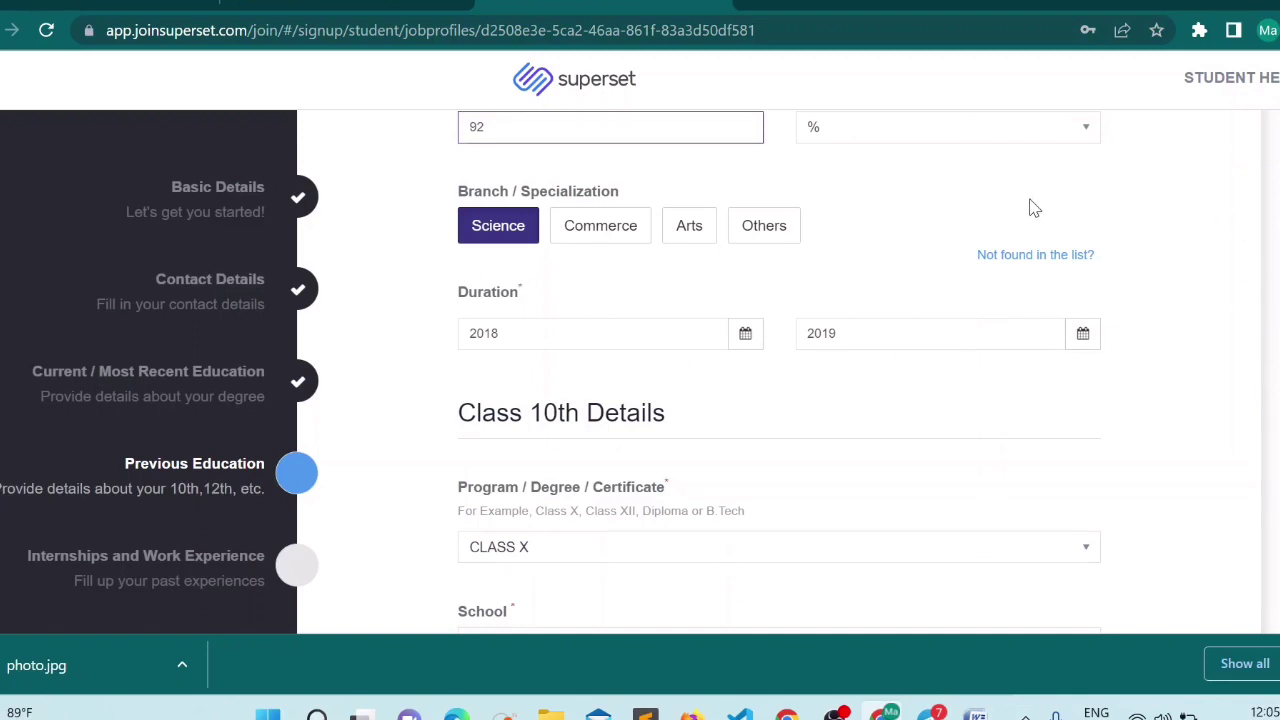
pyautogui.scroll(-4, 890, 330)
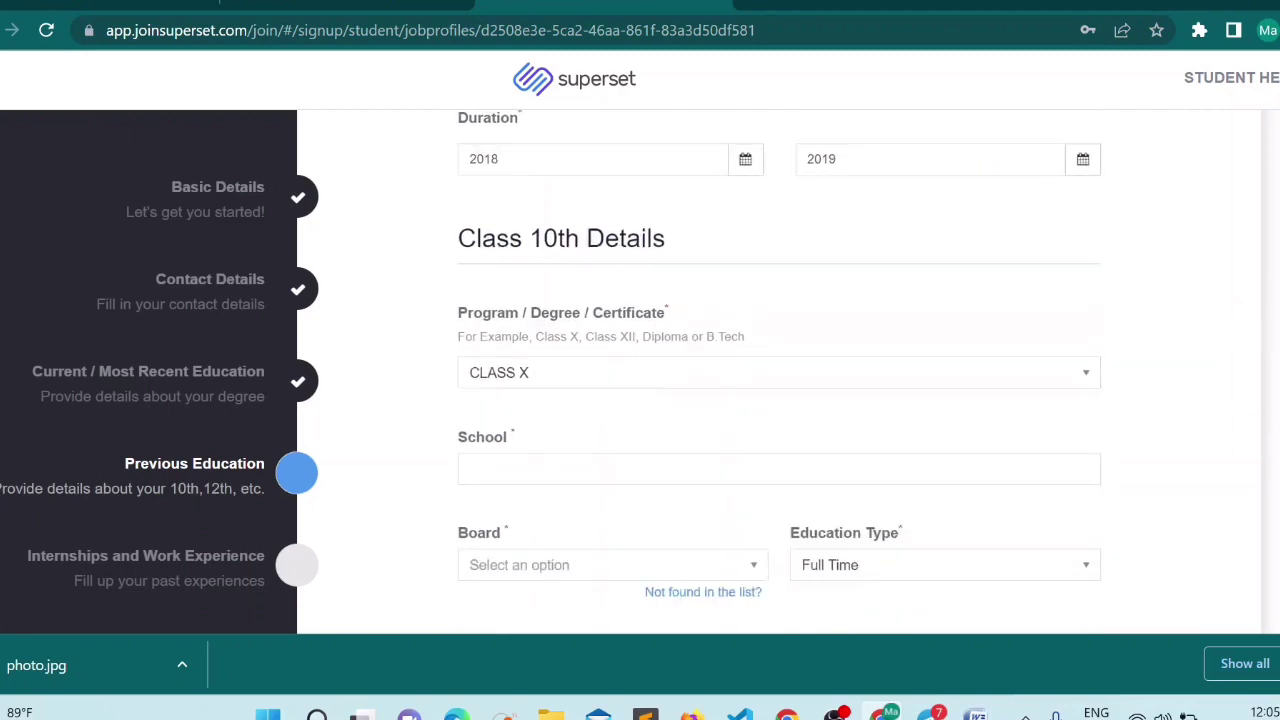
# Paste the school name for Class X and choose the Tamil Nadu state board
pyautogui.click(891, 308)
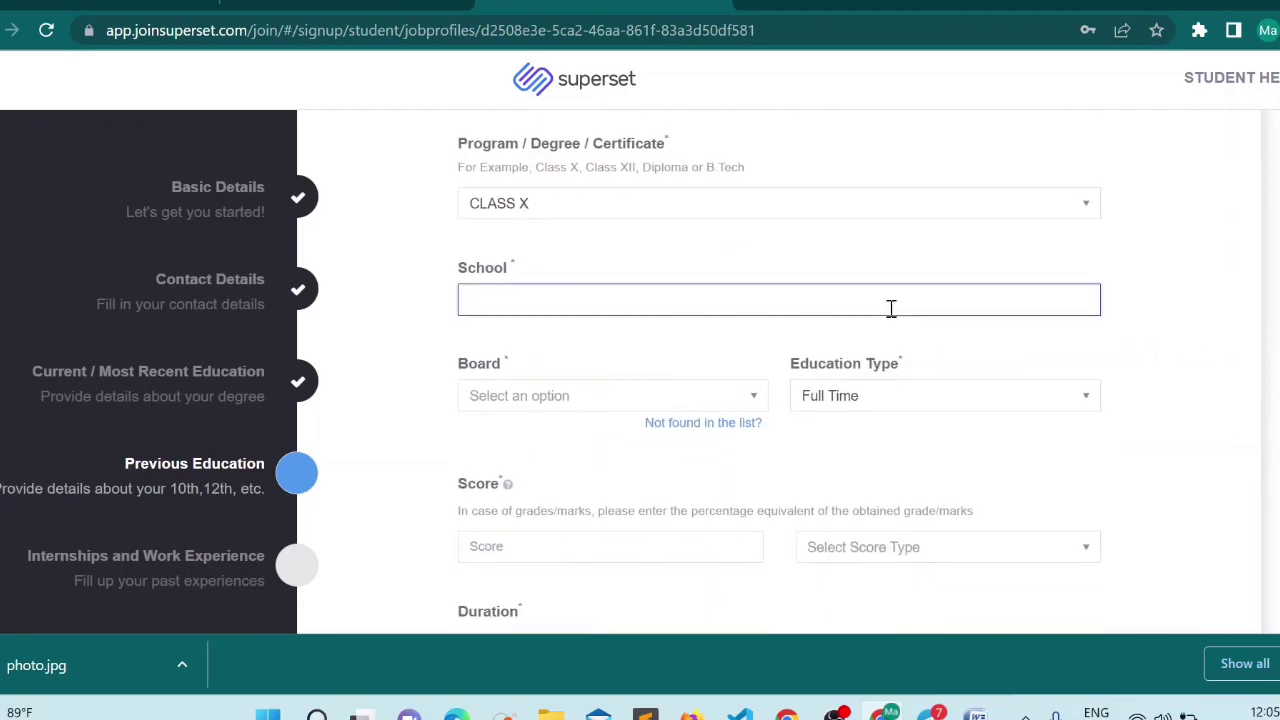
pyautogui.hotkey('ctrl', 'v')
pyautogui.click(675, 399)
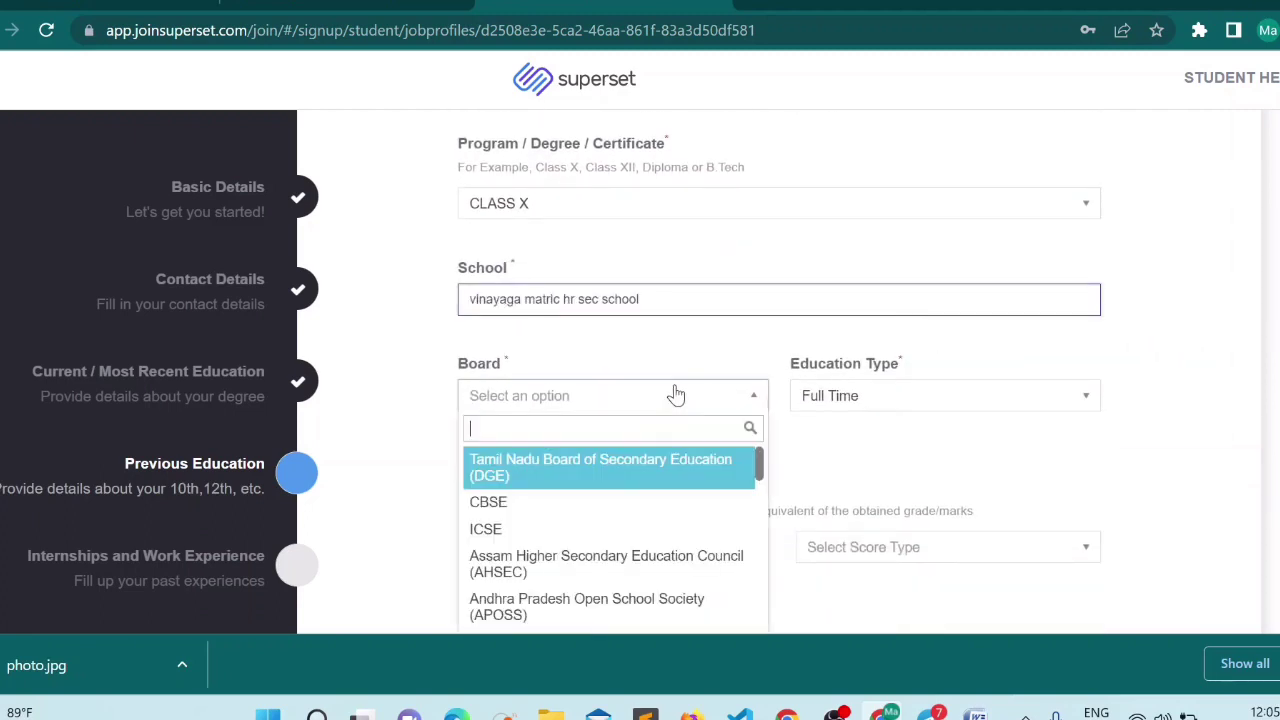
pyautogui.click(626, 482)
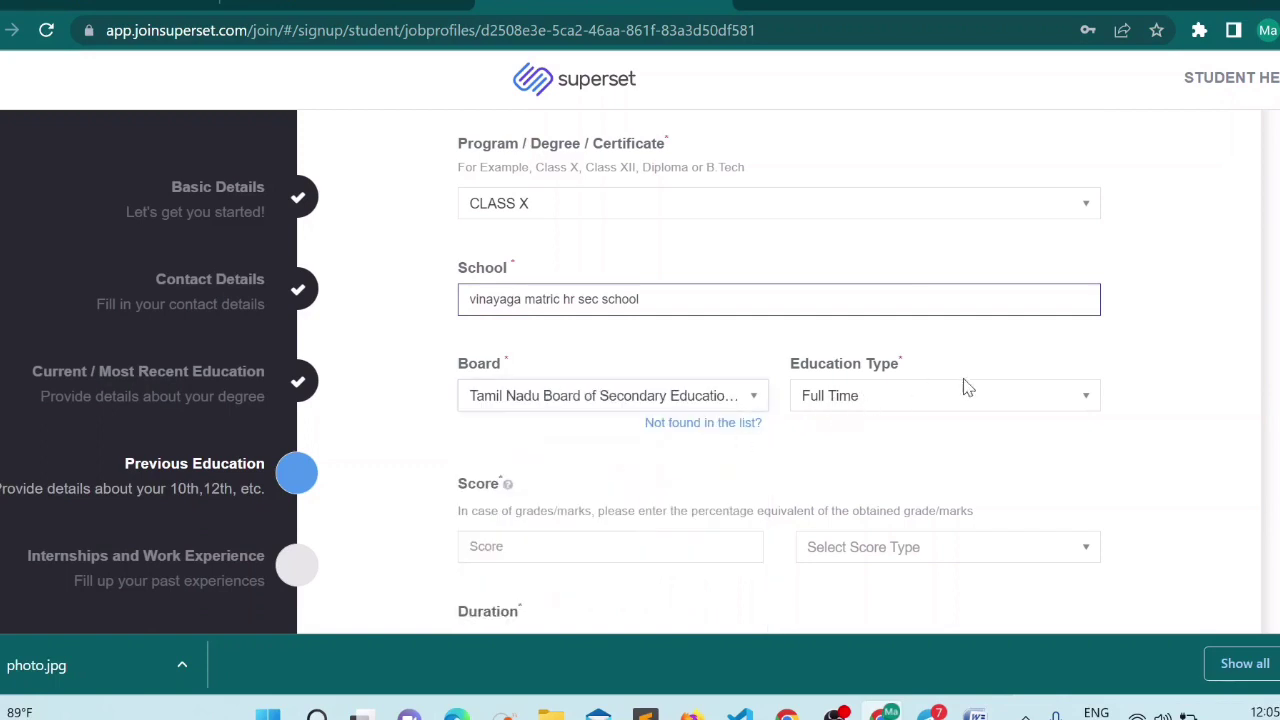
# Enter an 87 % Class X score and save the previous education details
pyautogui.click(680, 542)
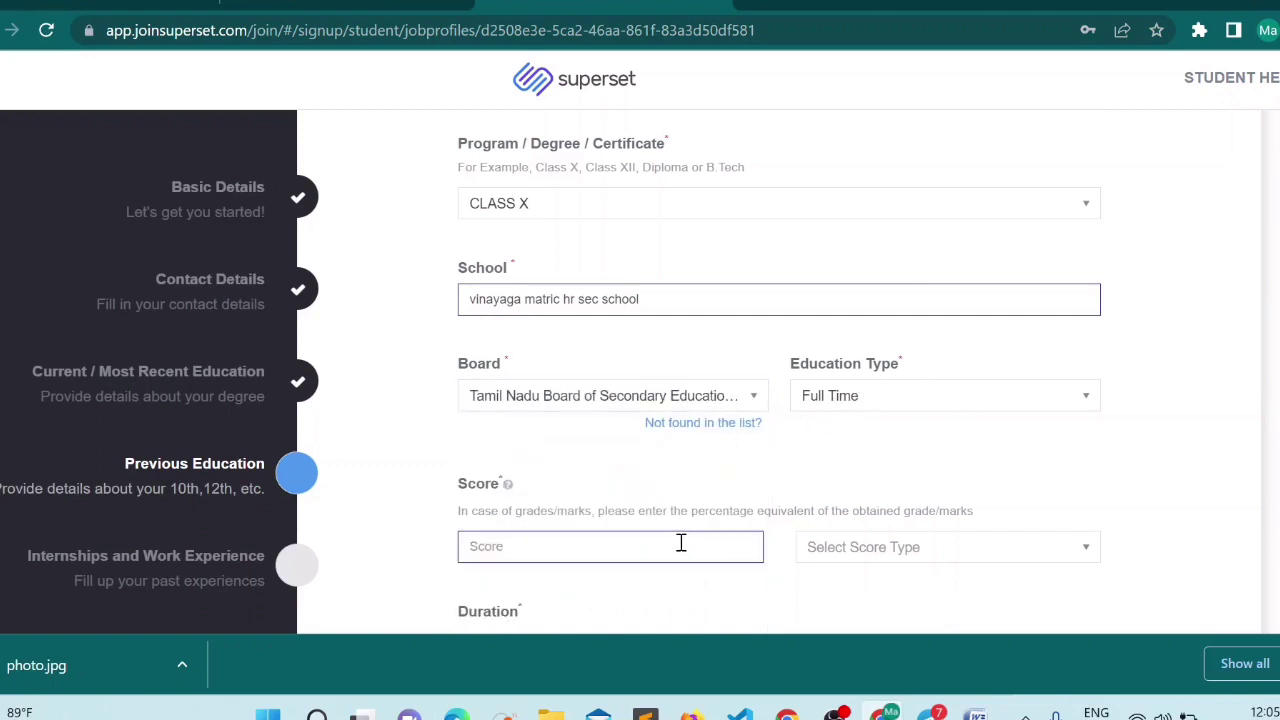
pyautogui.write('87')
pyautogui.click(851, 556)
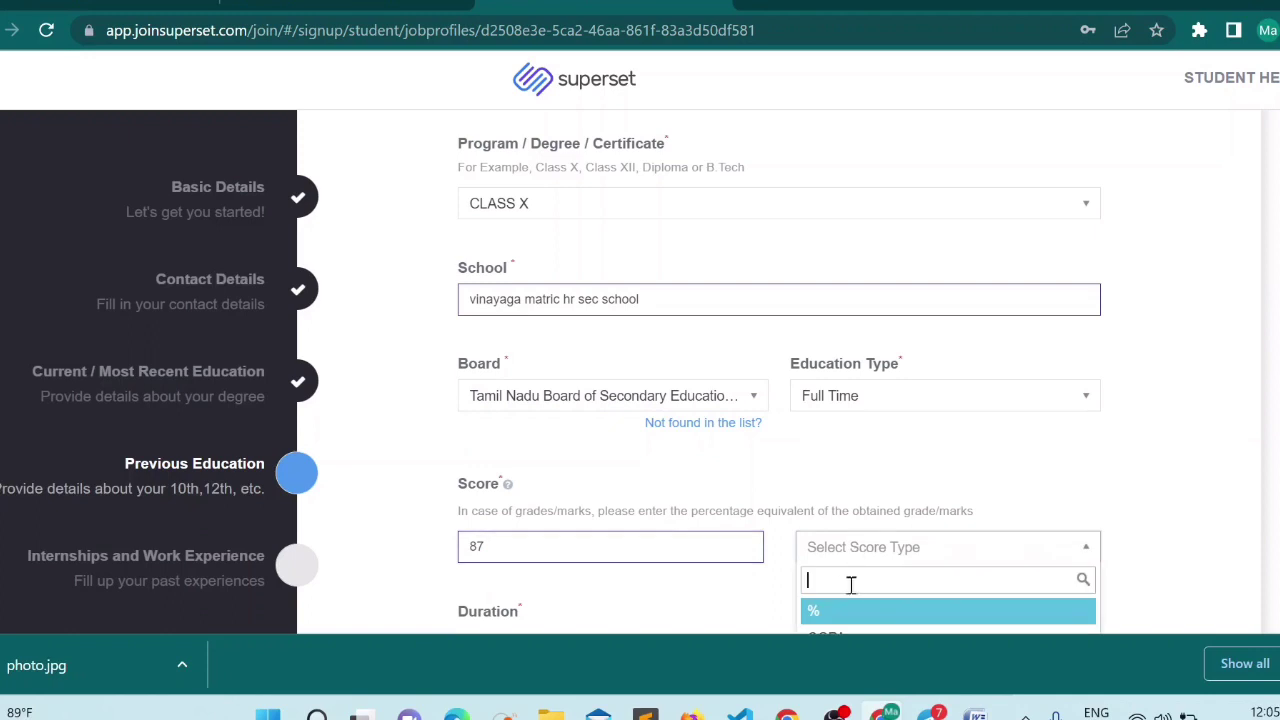
pyautogui.click(843, 613)
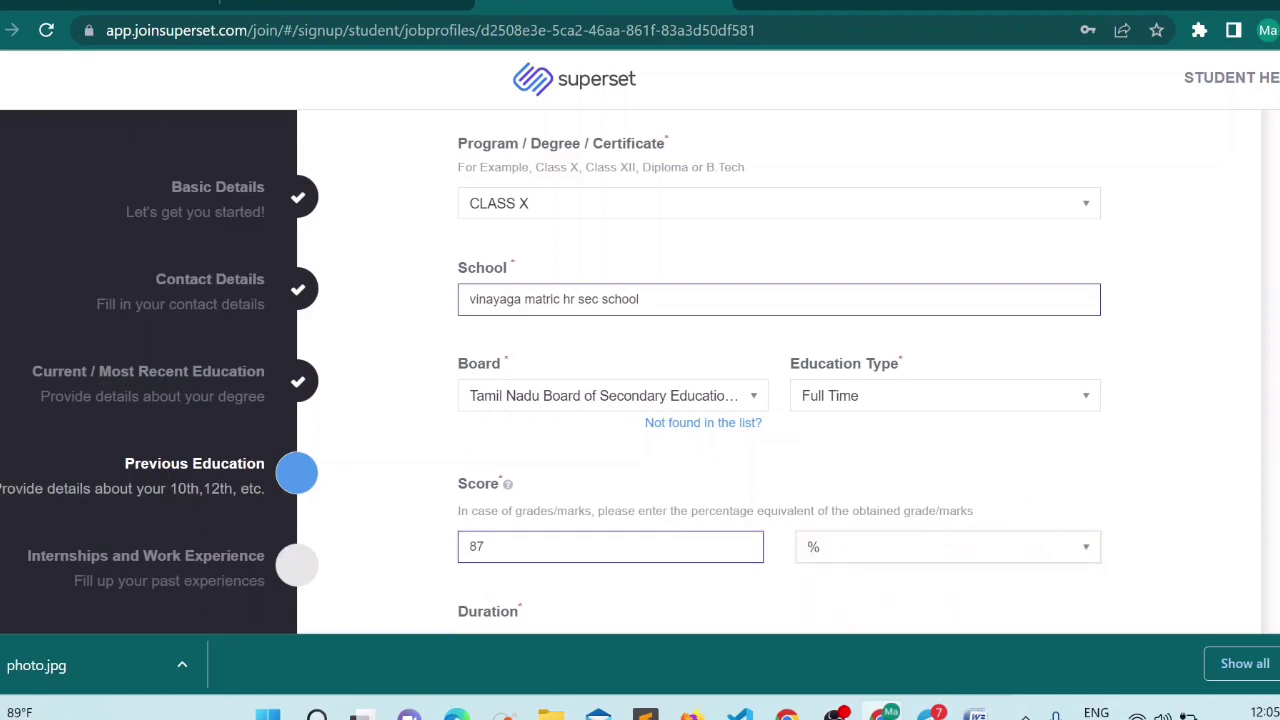
pyautogui.scroll(-3, 819, 432)
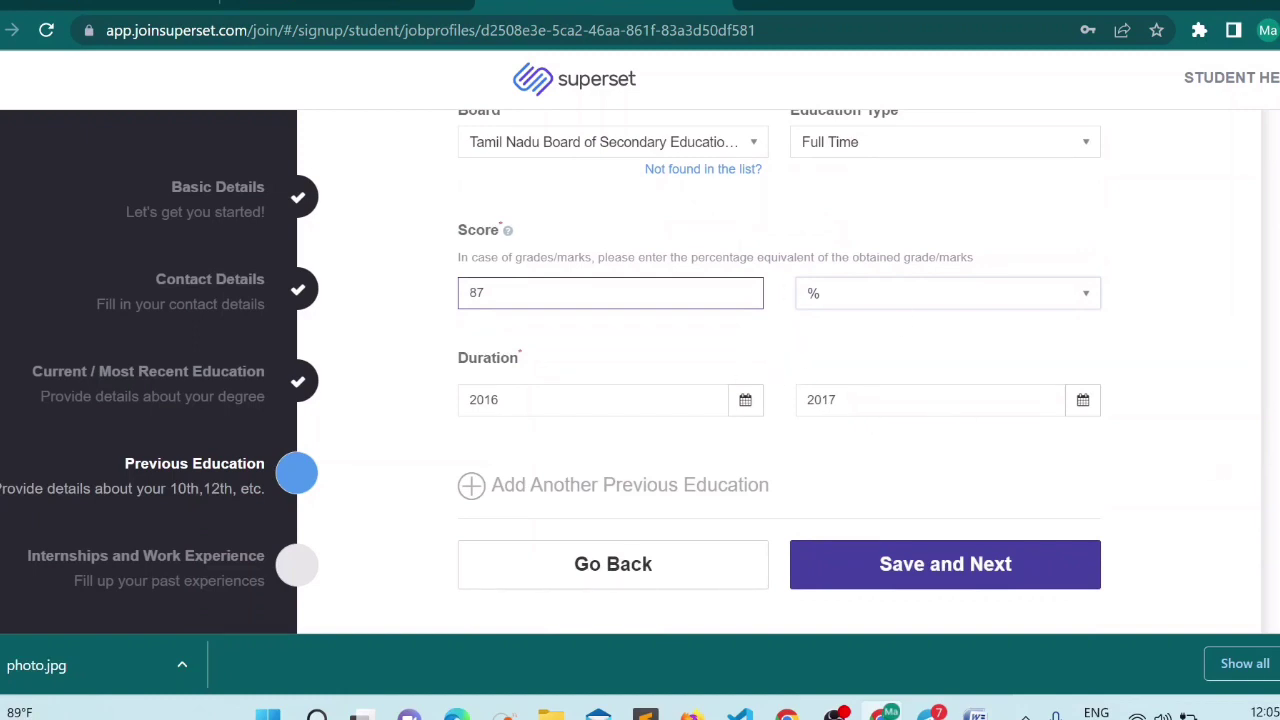
pyautogui.click(1056, 566)
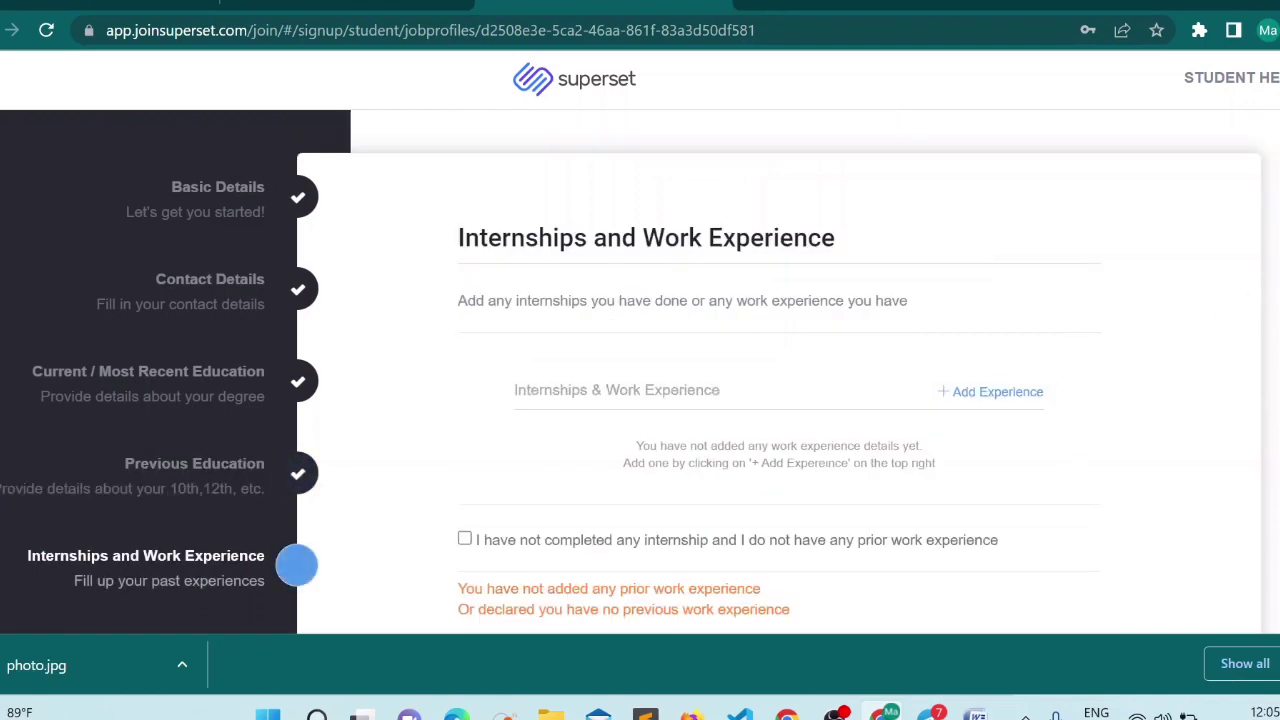
# Tick the no-internship declaration and save to reach the Profile Photo step
pyautogui.scroll(-1, 778, 372)
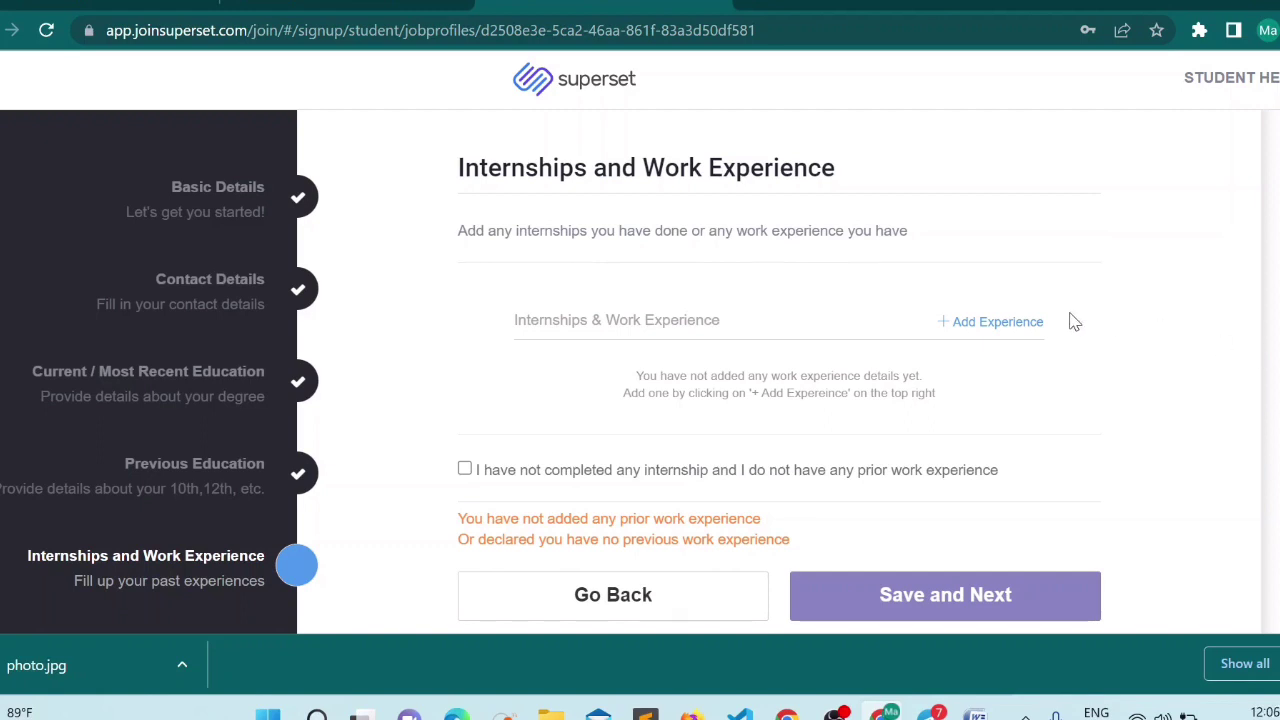
pyautogui.click(466, 470)
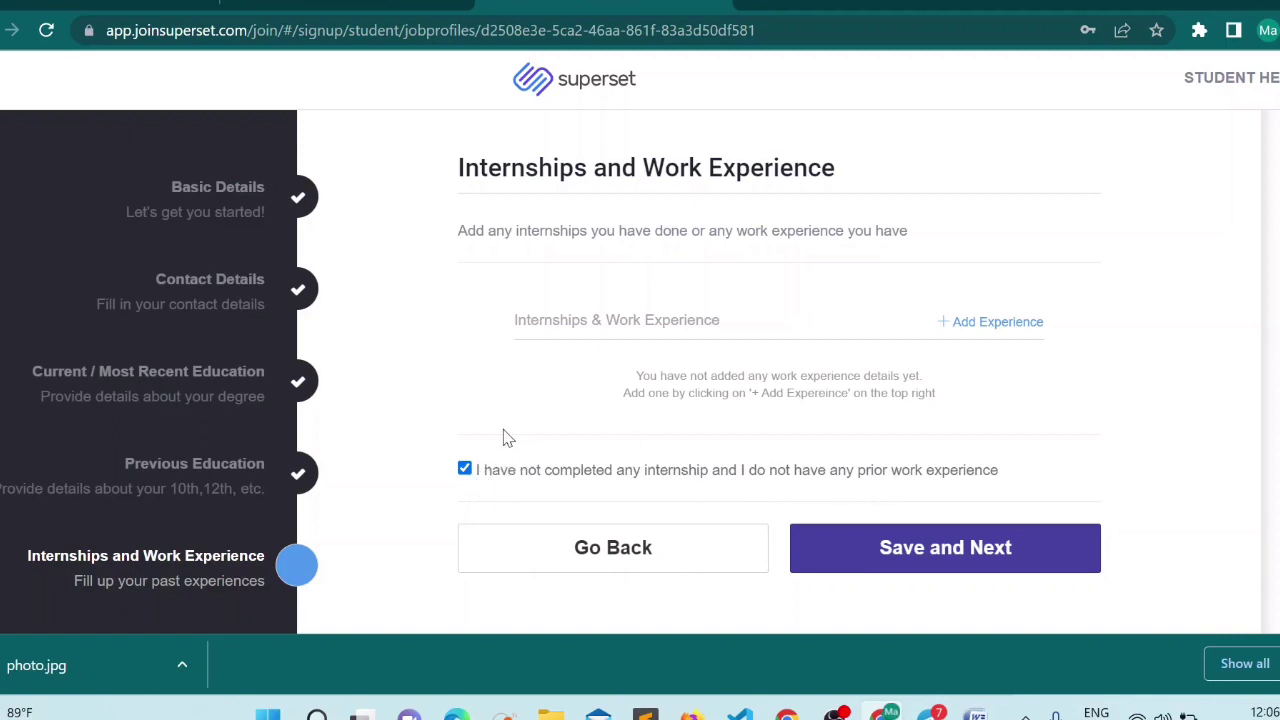
pyautogui.click(843, 557)
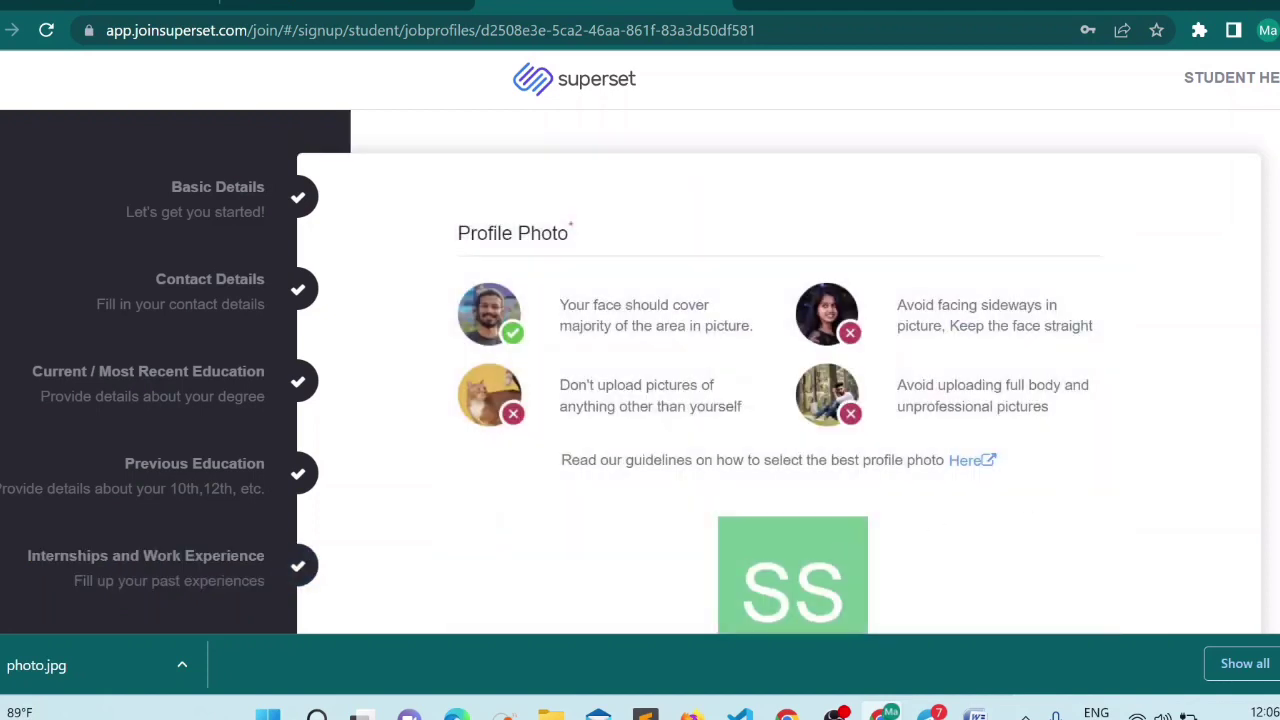
# Upload photo.jpg as the profile picture and save it
pyautogui.scroll(-2, 780, 400)
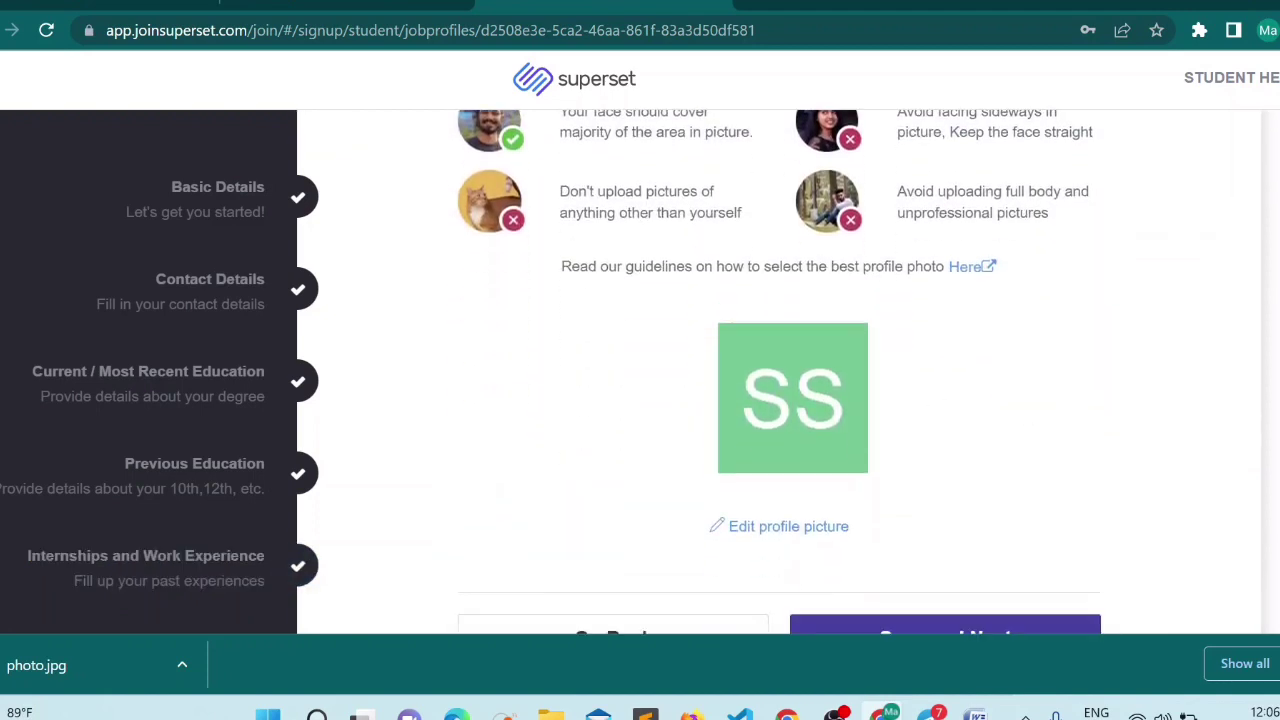
pyautogui.click(797, 527)
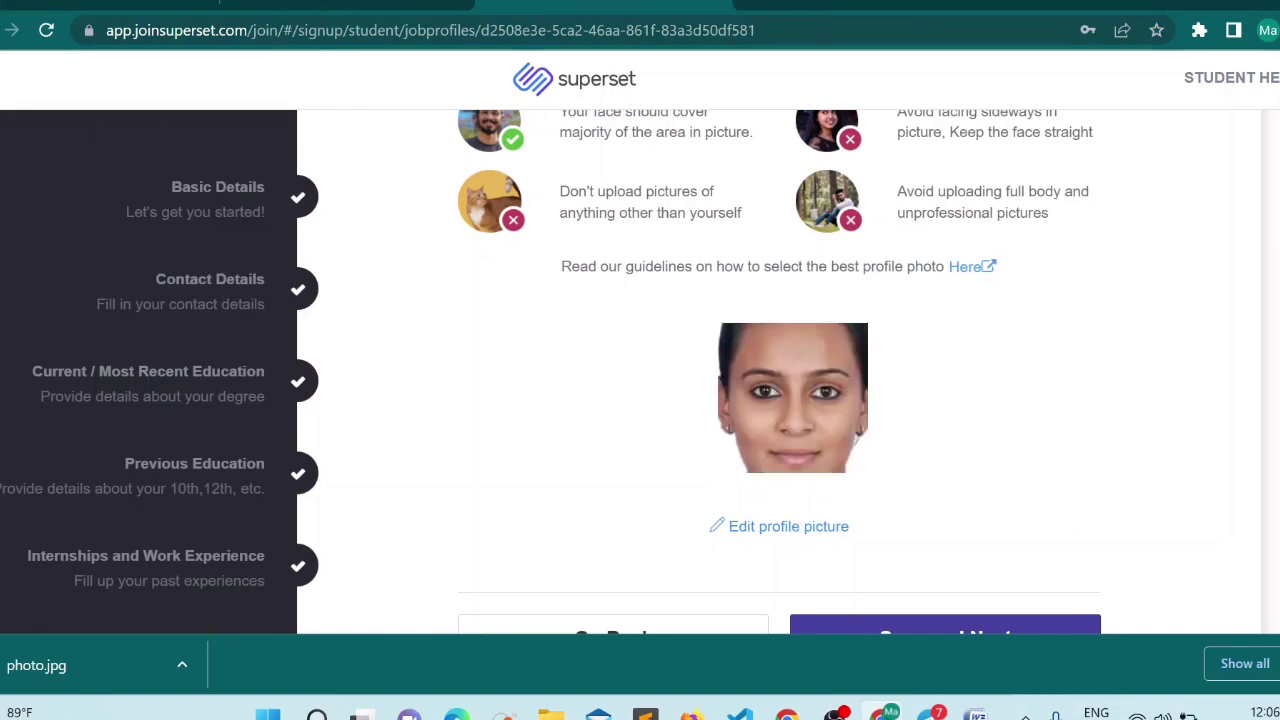
pyautogui.scroll(-3, 1257, 451)
pyautogui.click(1023, 449)
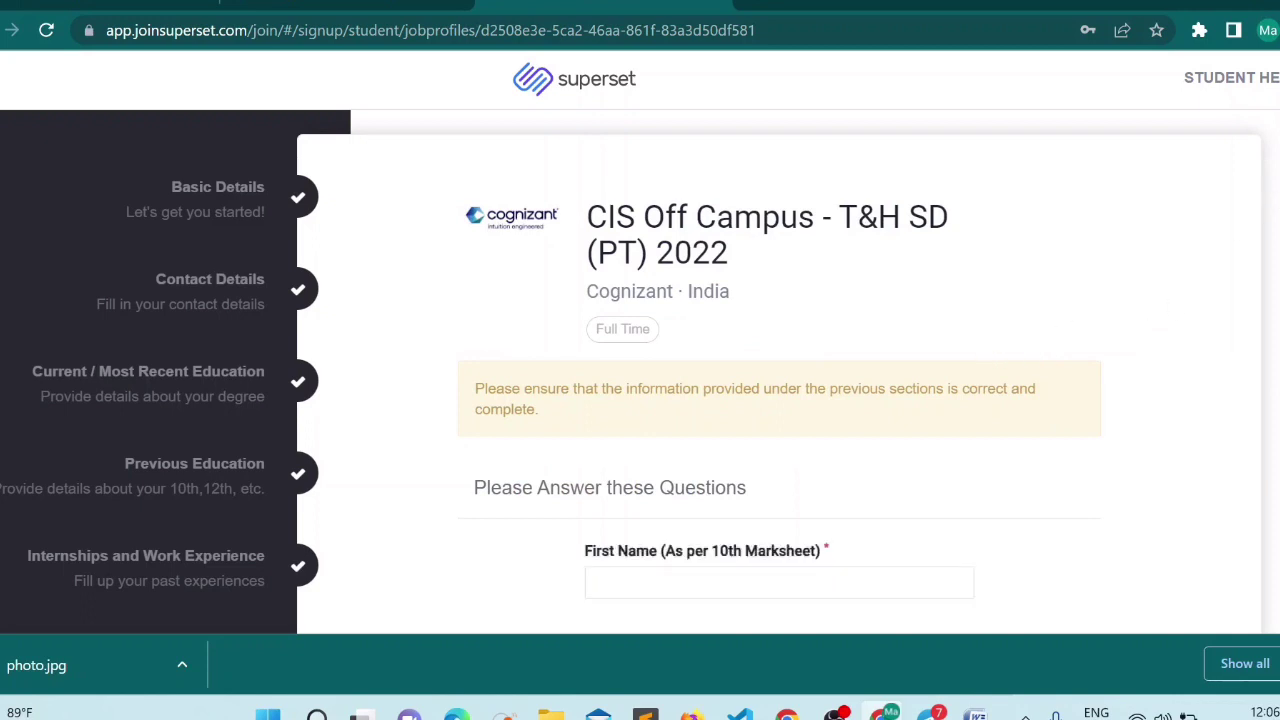
# Type the applicant's capitalised first name into First Name
pyautogui.scroll(-2, 779, 400)
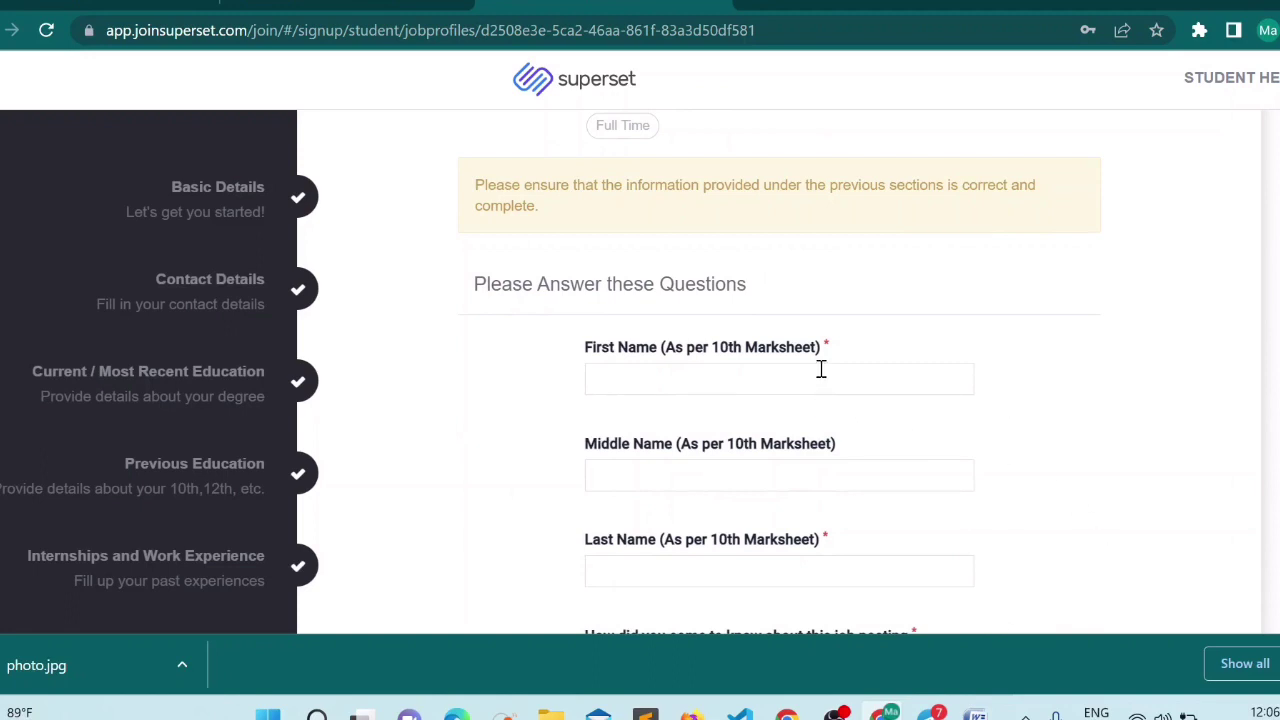
pyautogui.click(750, 355)
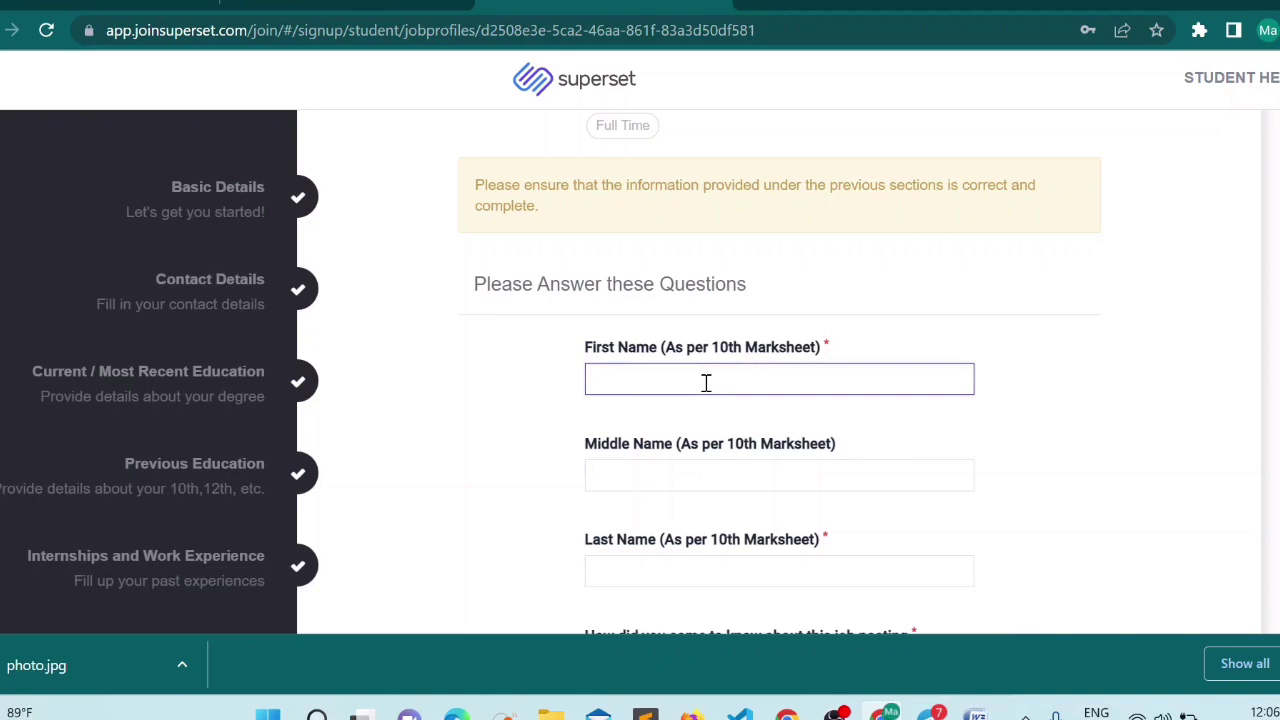
pyautogui.press('capslock')
pyautogui.press('capslock')
# Move the surname from Middle Name into Last Name, leaving Middle Name empty
pyautogui.click(656, 484)
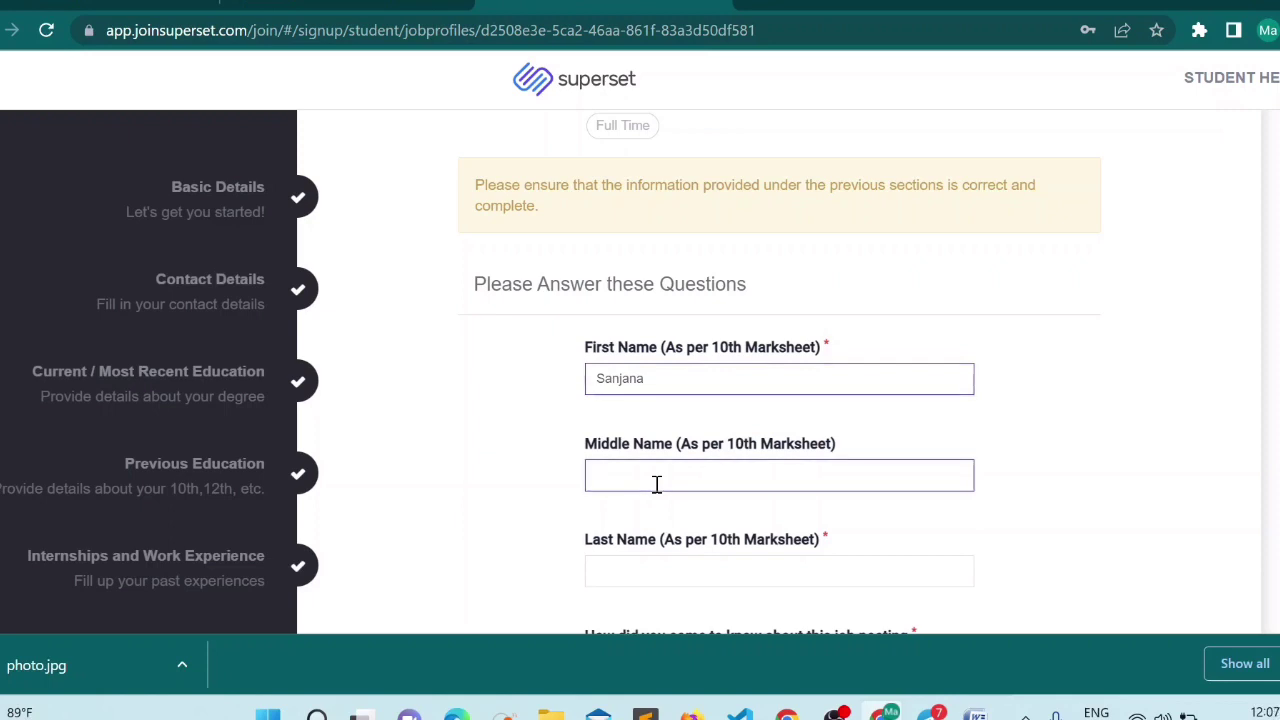
pyautogui.doubleClick(651, 476)
pyautogui.hotkey('ctrl', 'x')
pyautogui.click(609, 577)
pyautogui.hotkey('ctrl', 'v')
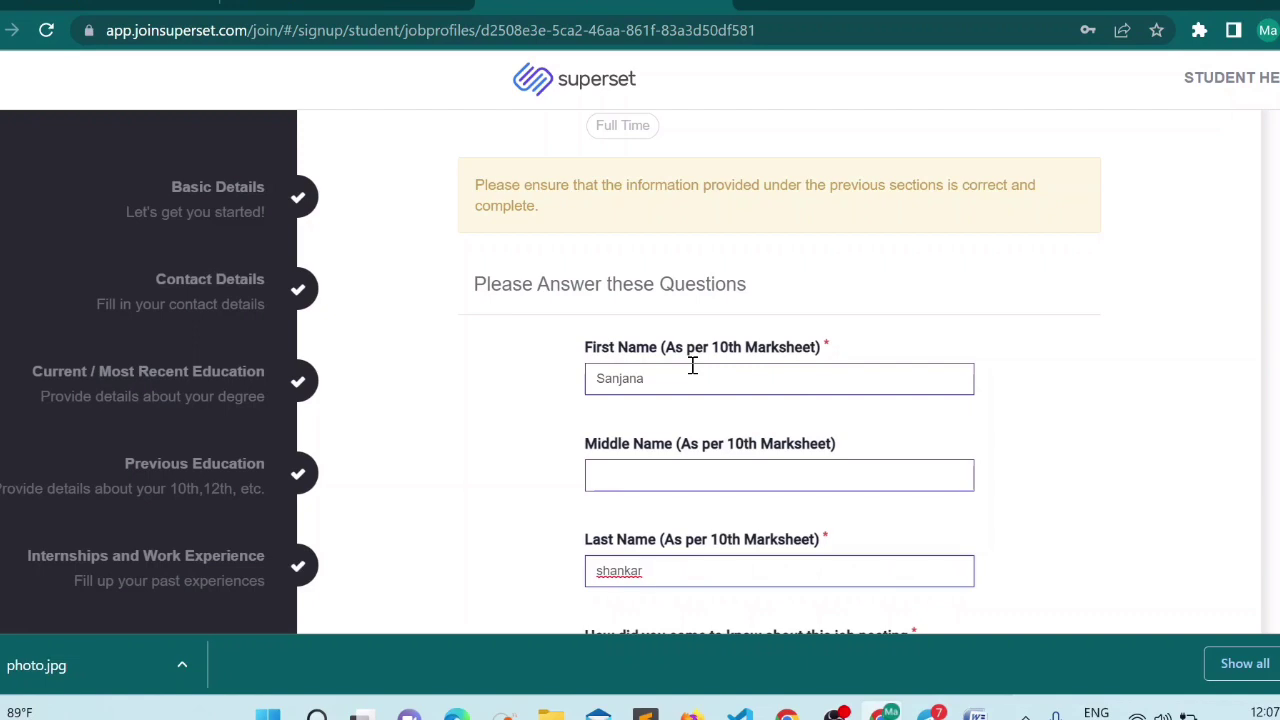
pyautogui.click(643, 472)
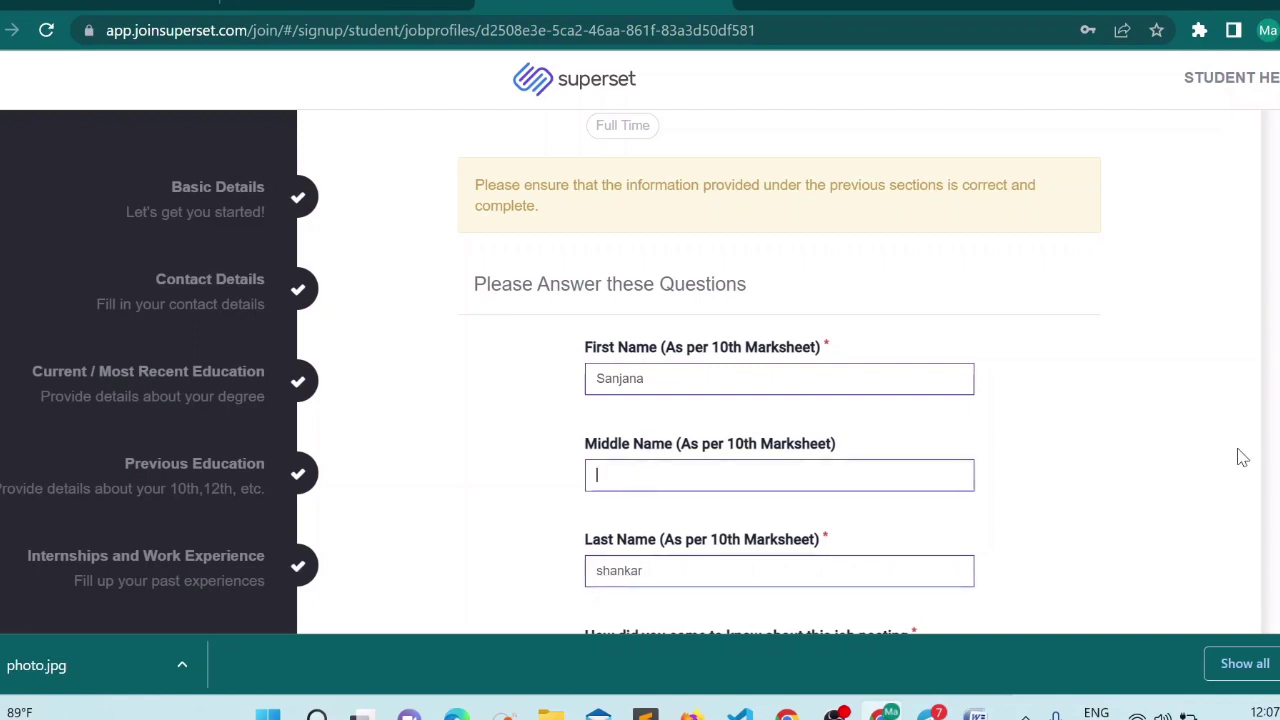
pyautogui.scroll(-3, 780, 370)
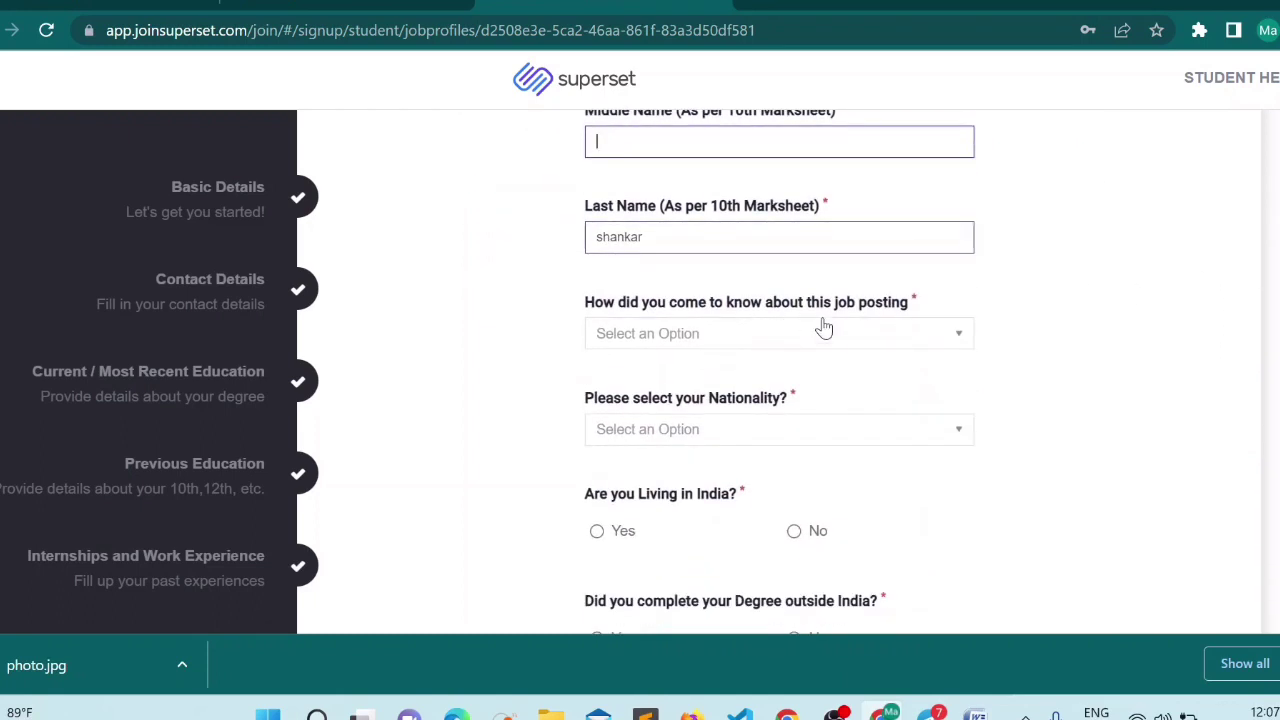
# Answer Social Media as source, Indian nationality, living in India Yes, degree abroad No
pyautogui.click(829, 337)
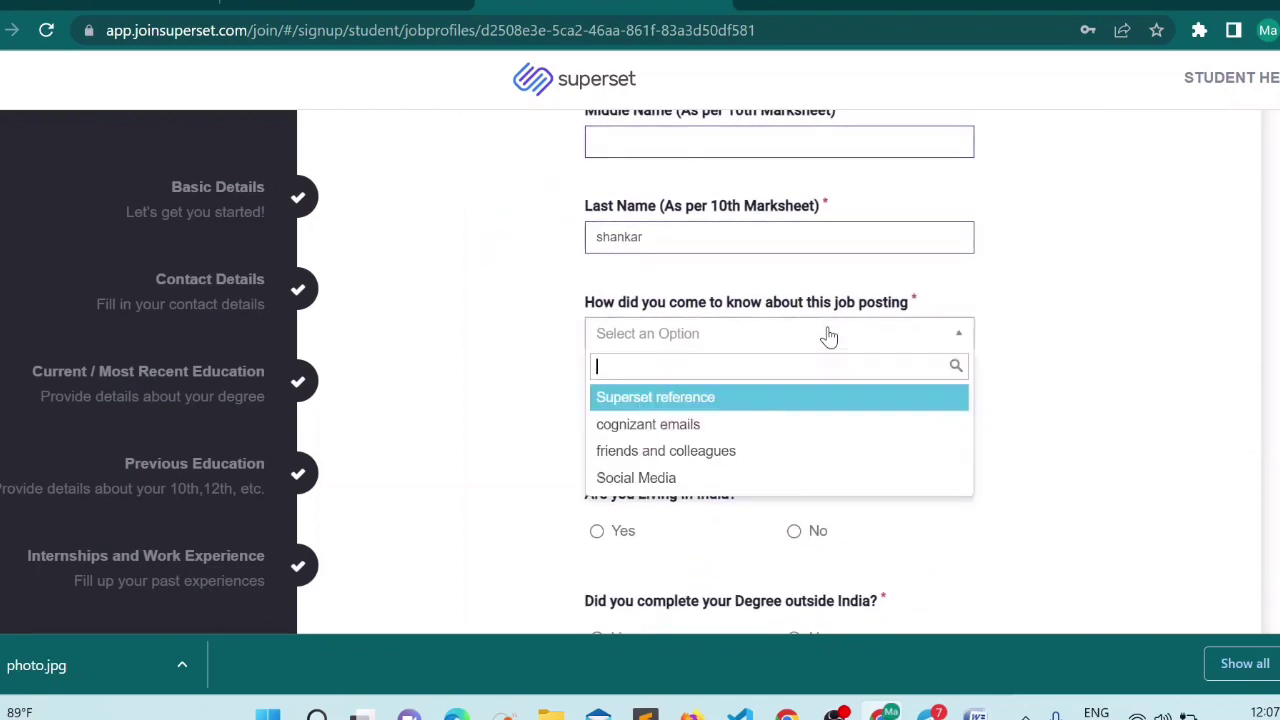
pyautogui.click(736, 478)
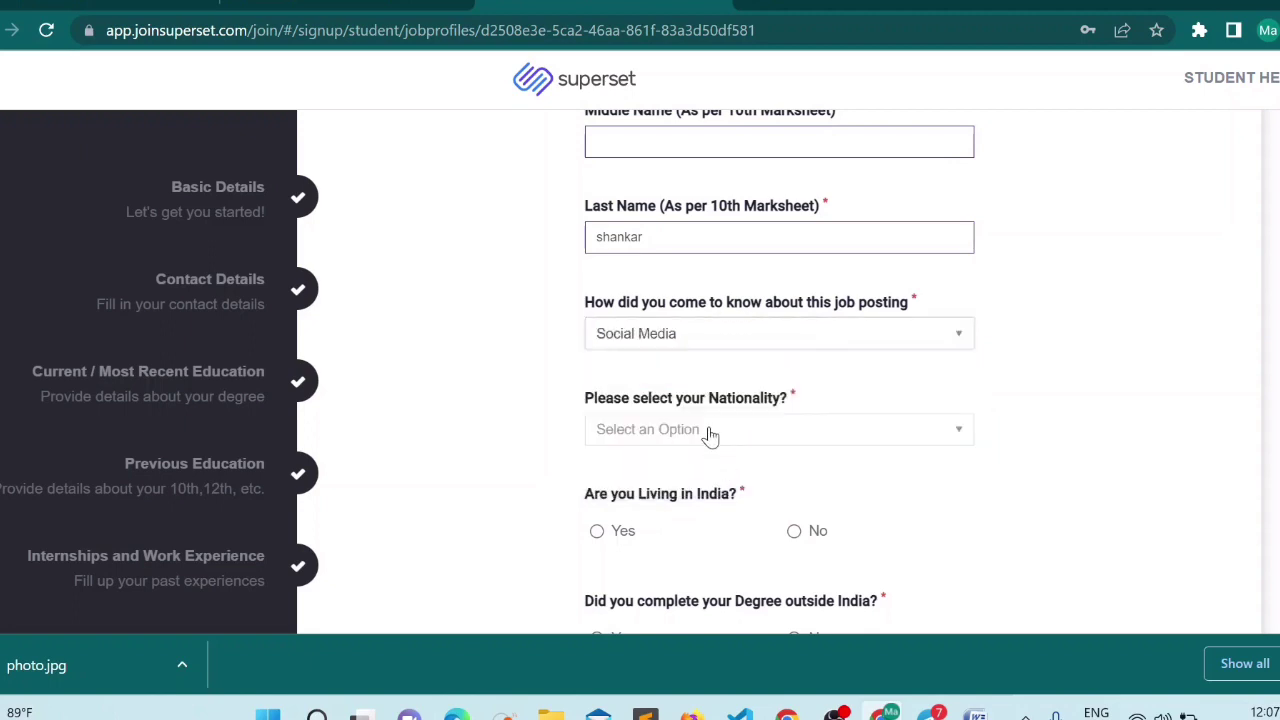
pyautogui.click(710, 434)
pyautogui.click(694, 496)
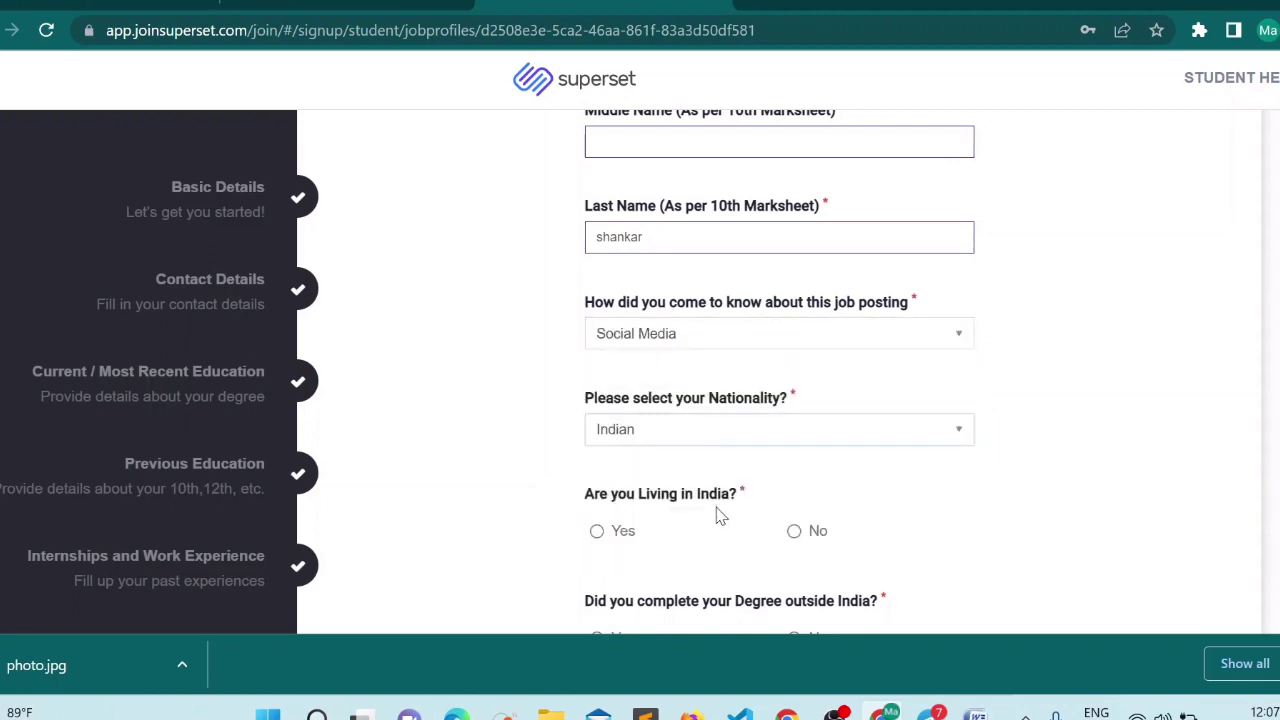
pyautogui.click(596, 531)
pyautogui.scroll(-4, 780, 370)
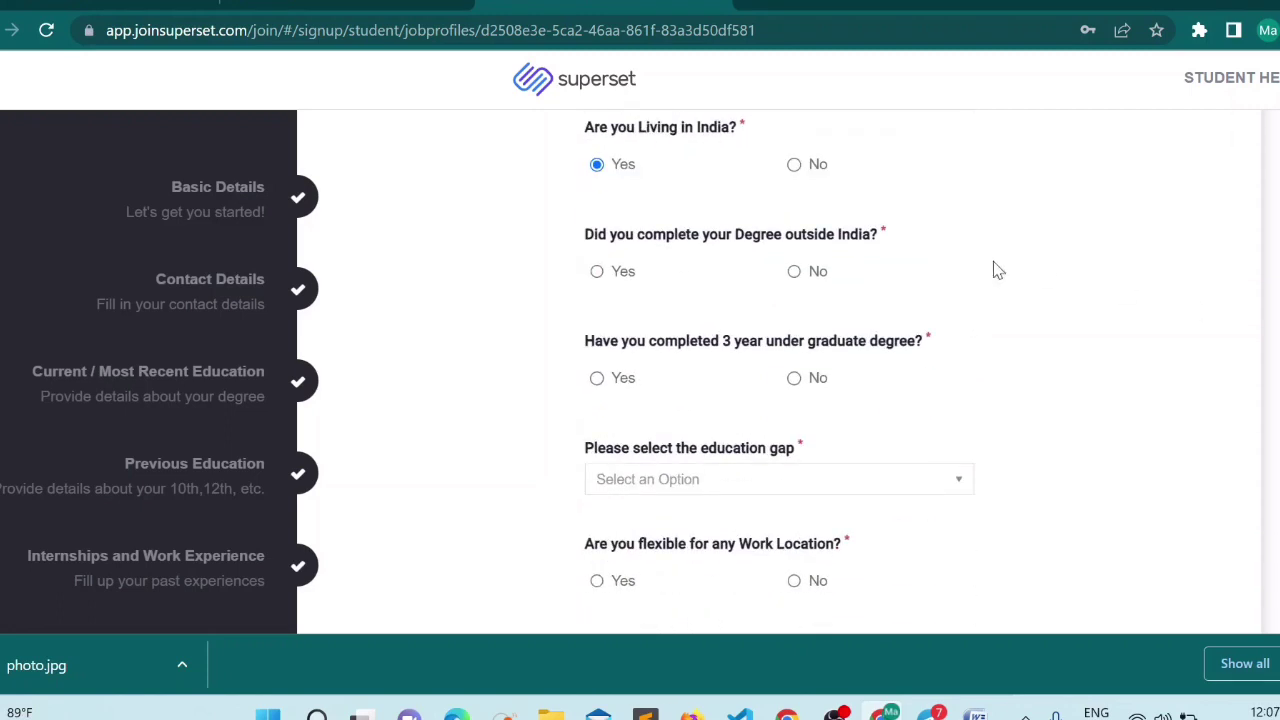
pyautogui.click(795, 273)
# Set education gap to Nil, flexible location Yes, and never employed by Cognizant
pyautogui.click(622, 490)
pyautogui.click(618, 548)
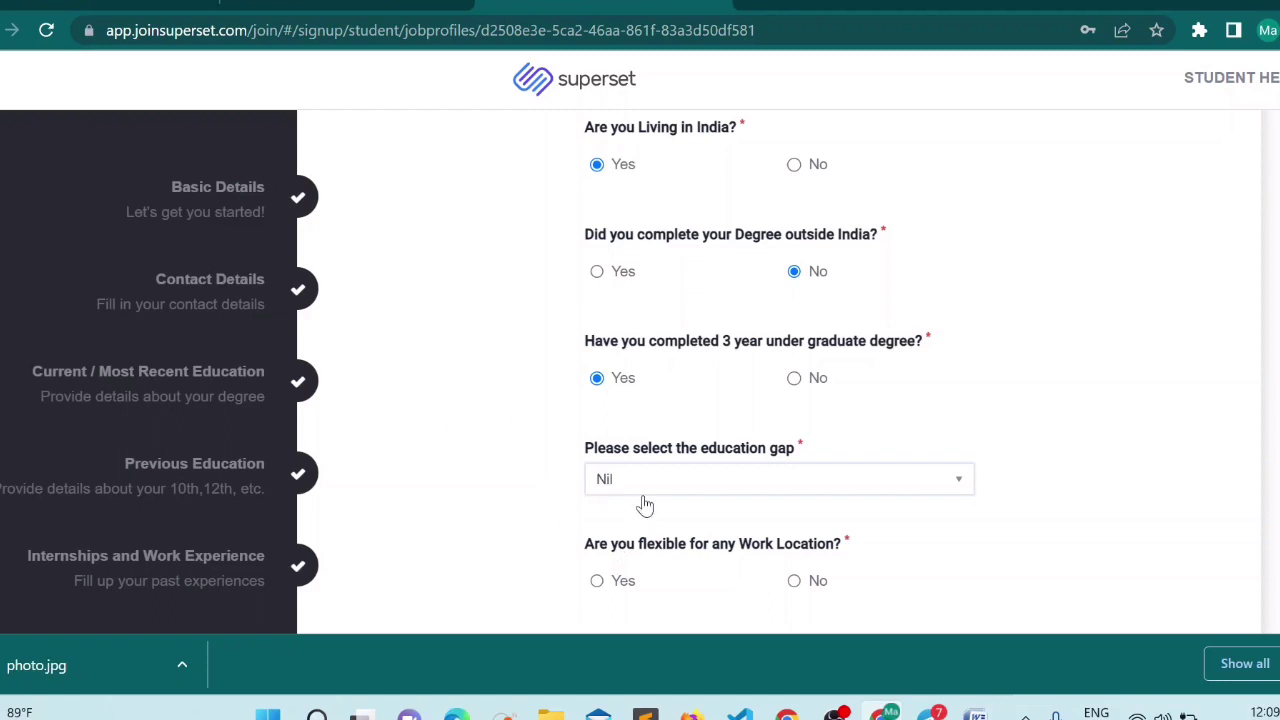
pyautogui.click(699, 480)
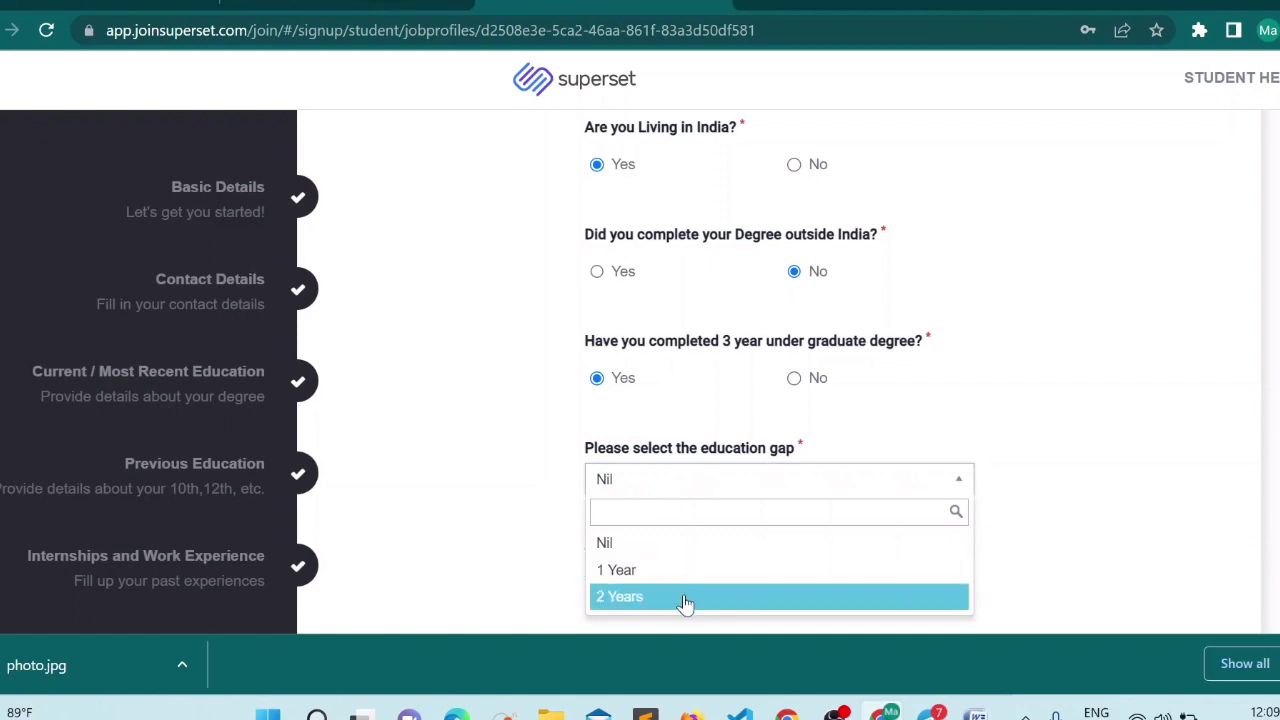
pyautogui.click(645, 545)
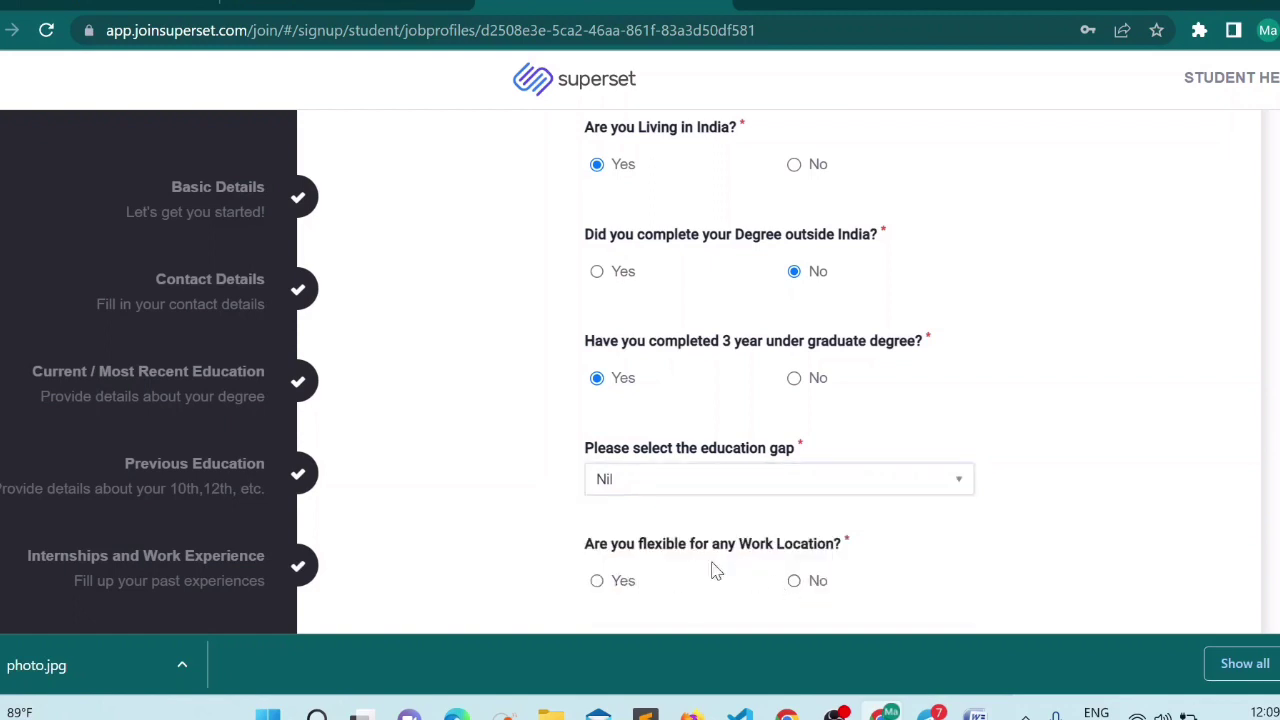
pyautogui.click(597, 581)
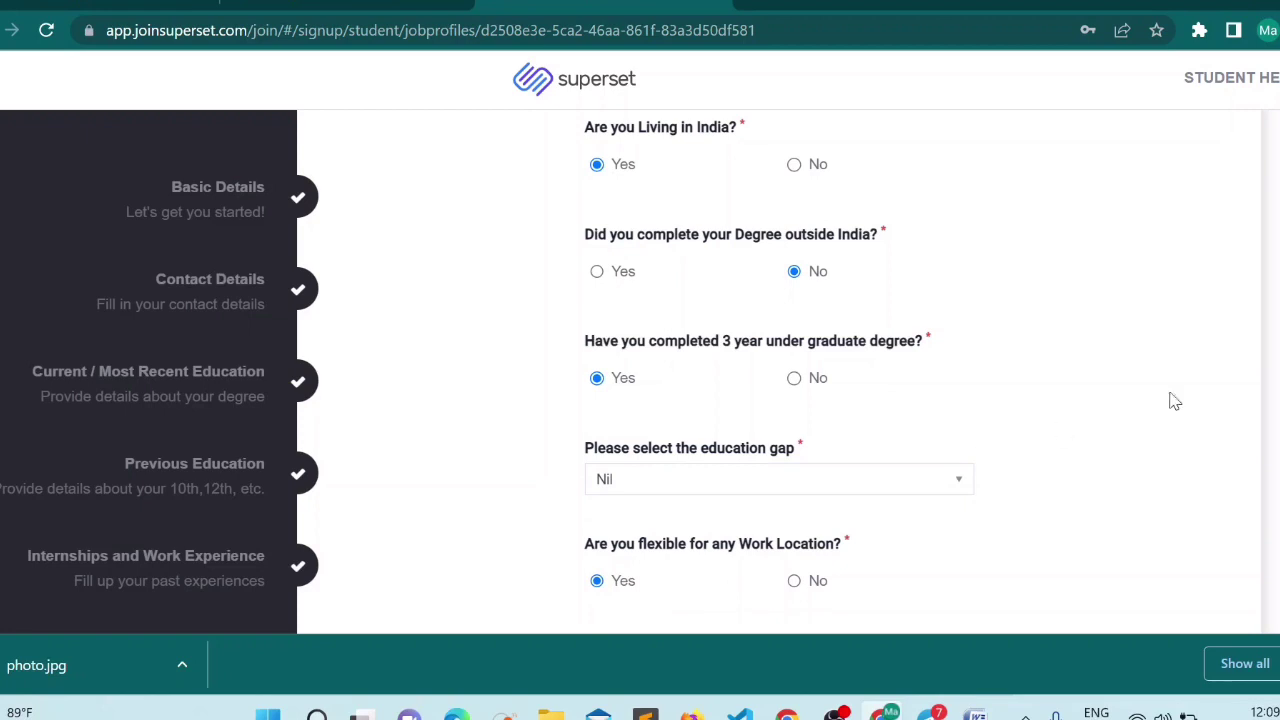
pyautogui.scroll(-3, 1080, 238)
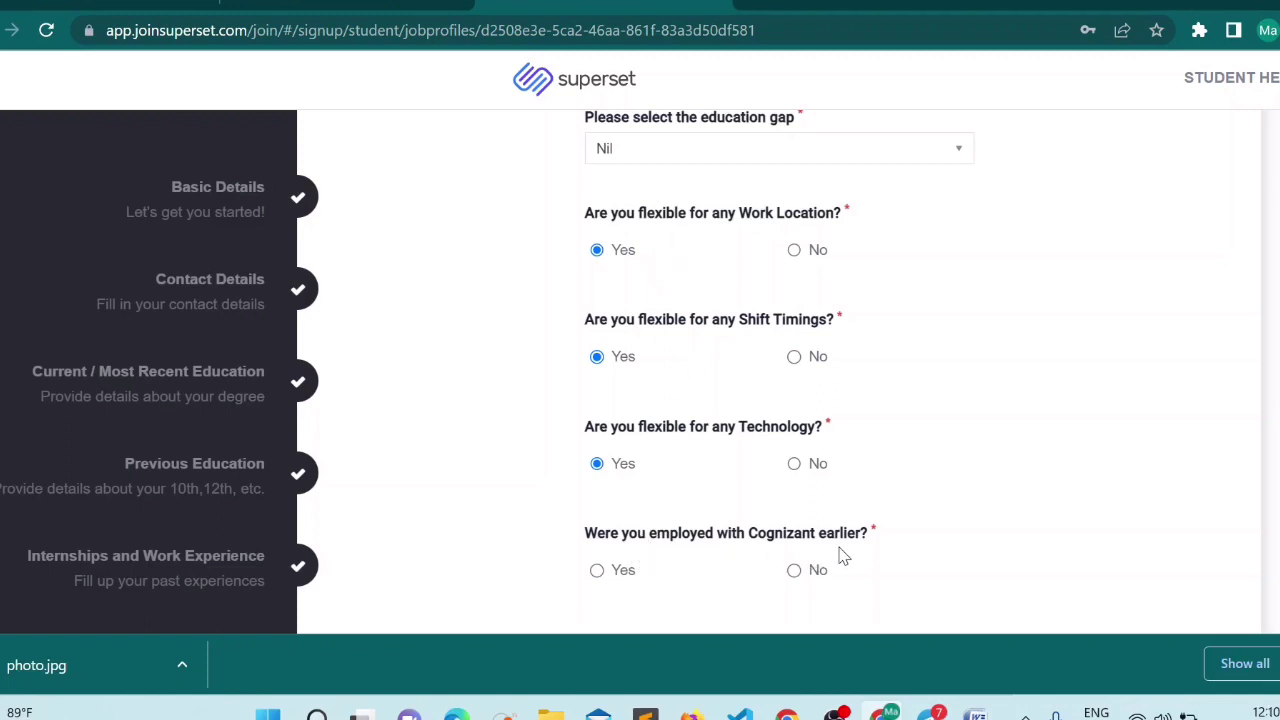
pyautogui.click(794, 571)
# Answer Yes to the Service Desk graduate trainee job description and submit the questions
pyautogui.scroll(-3, 1006, 430)
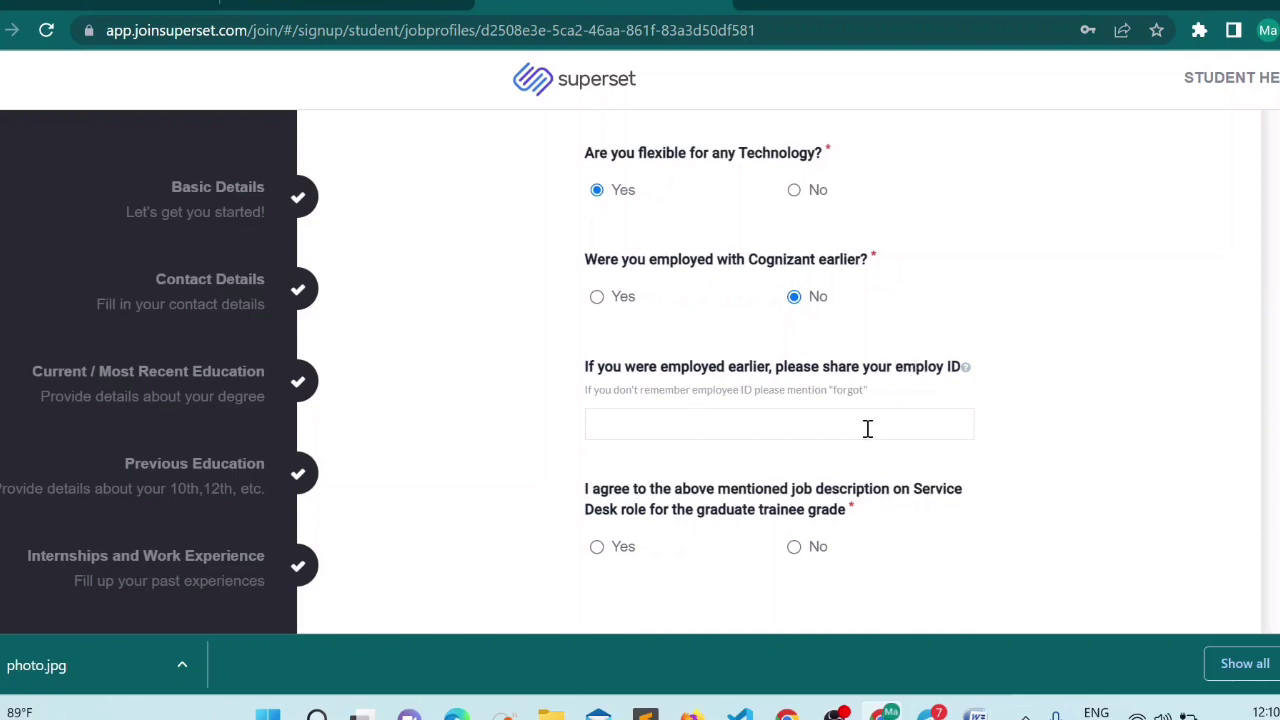
pyautogui.moveTo(622, 513); pyautogui.dragTo(655, 516)
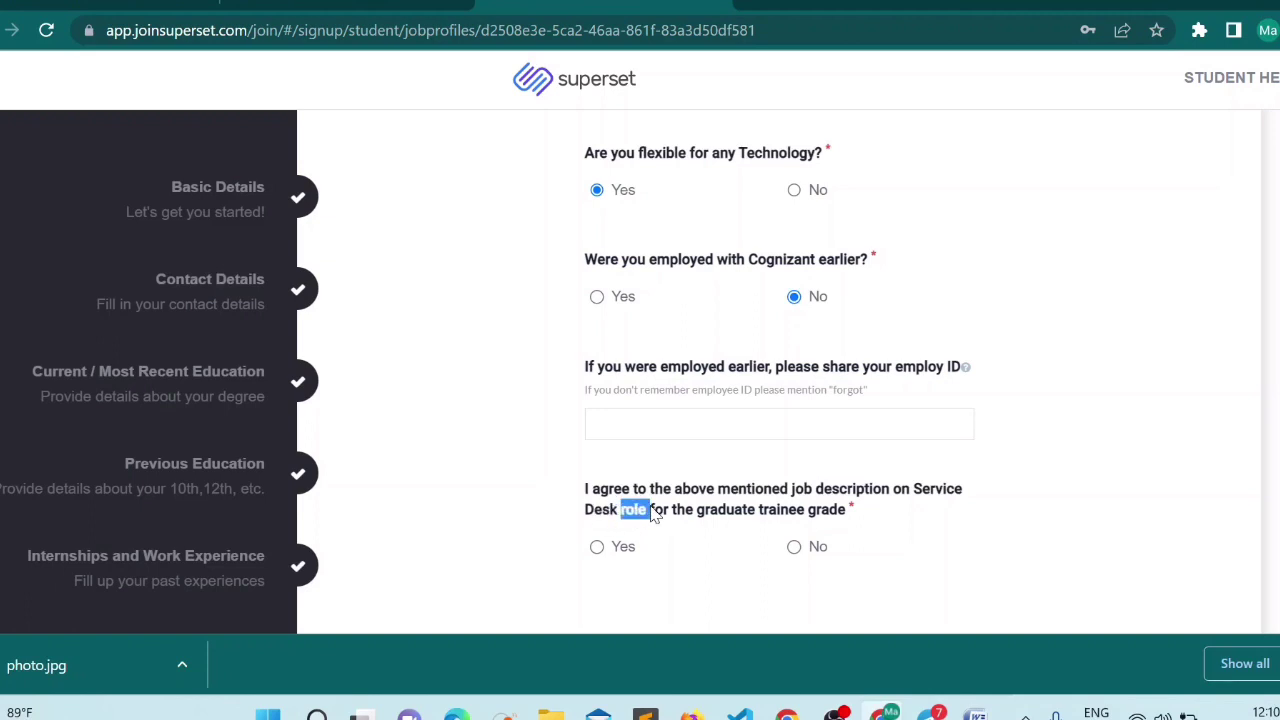
pyautogui.click(715, 527)
pyautogui.click(596, 549)
pyautogui.moveTo(708, 524); pyautogui.dragTo(814, 527)
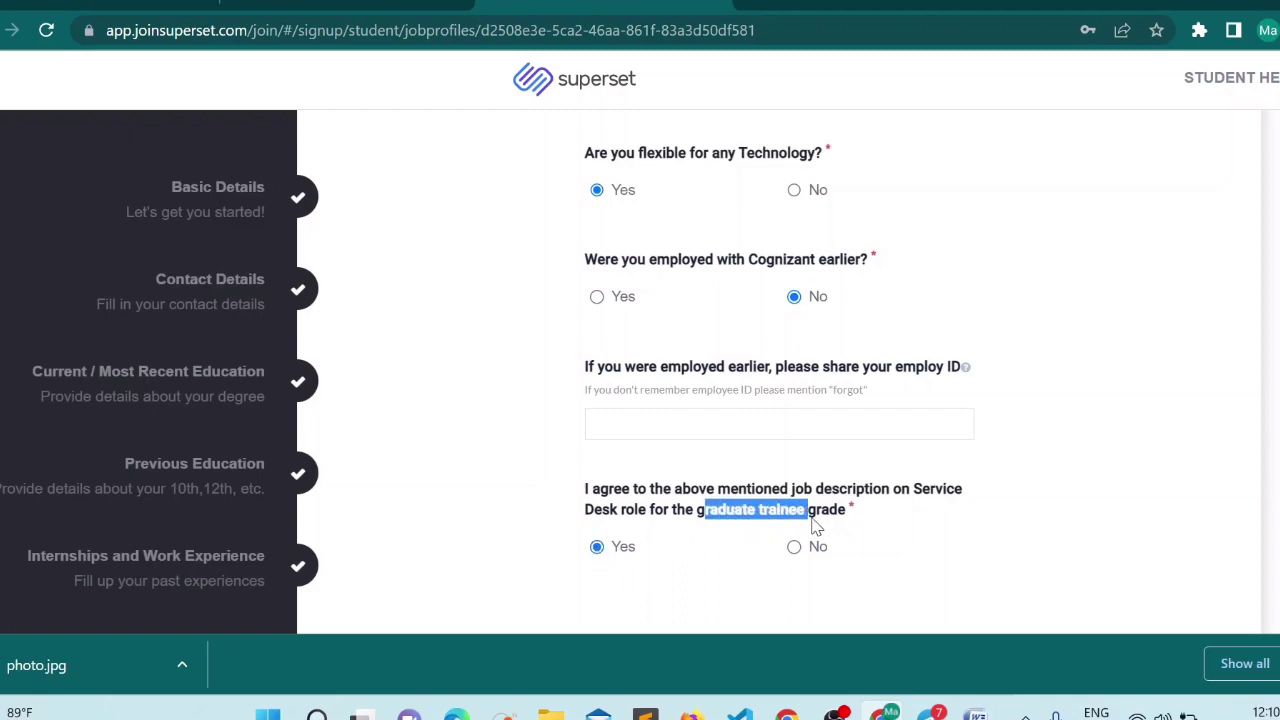
pyautogui.click(748, 538)
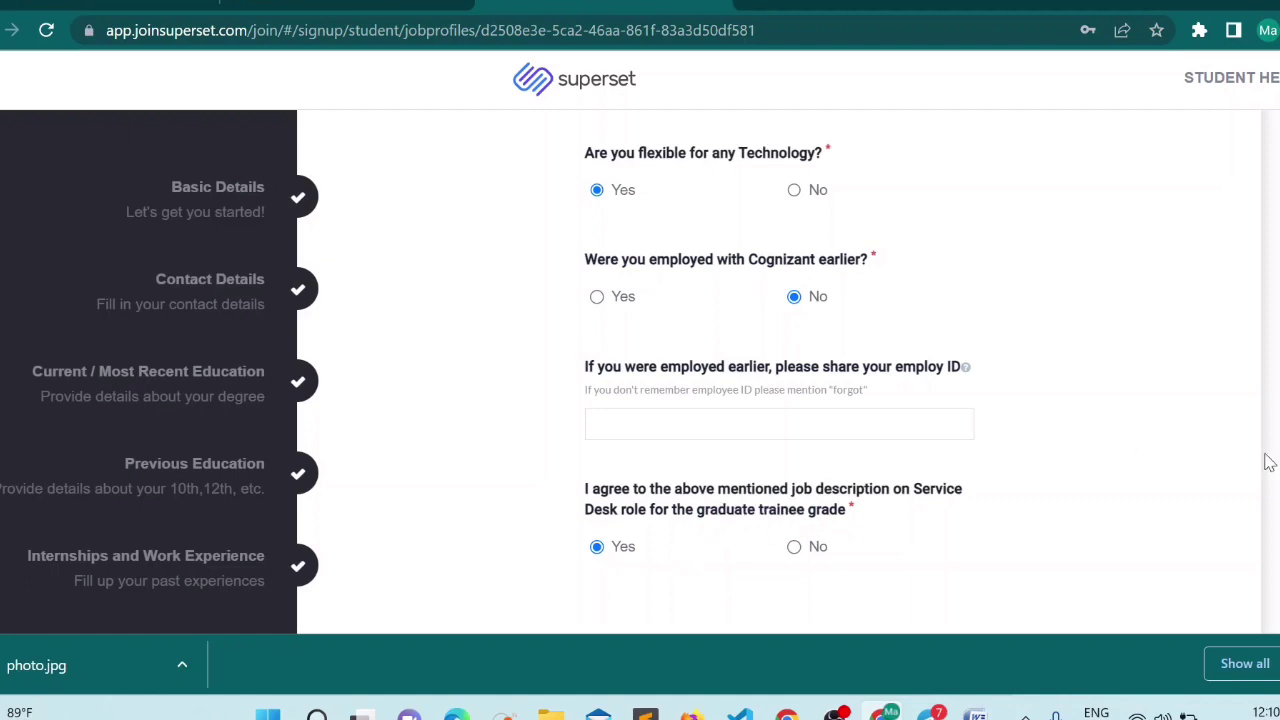
pyautogui.scroll(-3, 1100, 500)
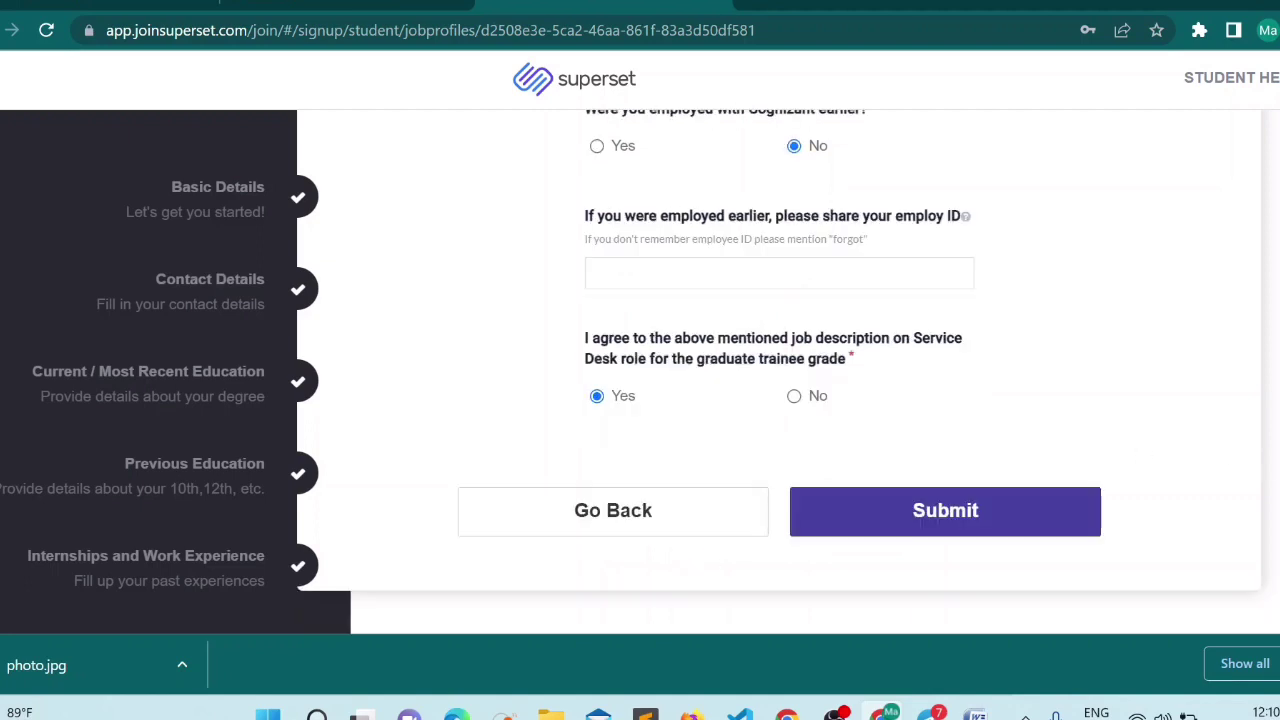
pyautogui.click(1069, 520)
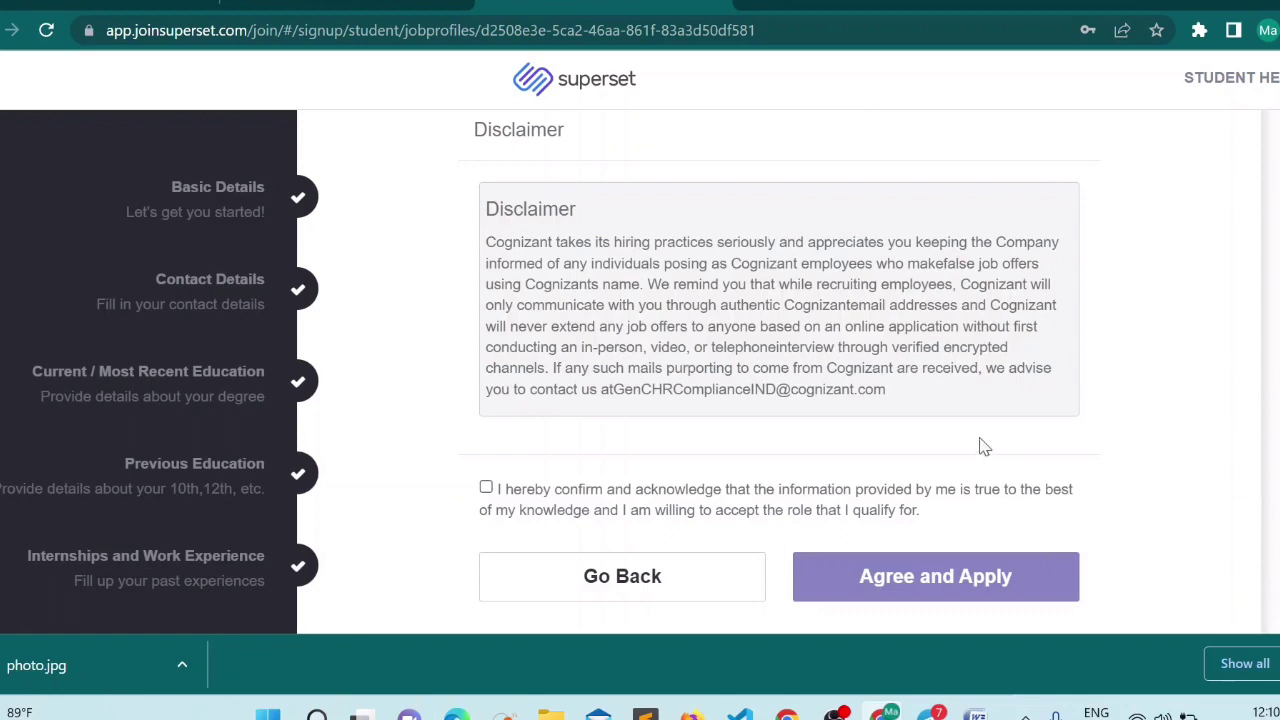
# Confirm the details are true, agree to submit the Cognizant application, then open your profile
pyautogui.click(487, 488)
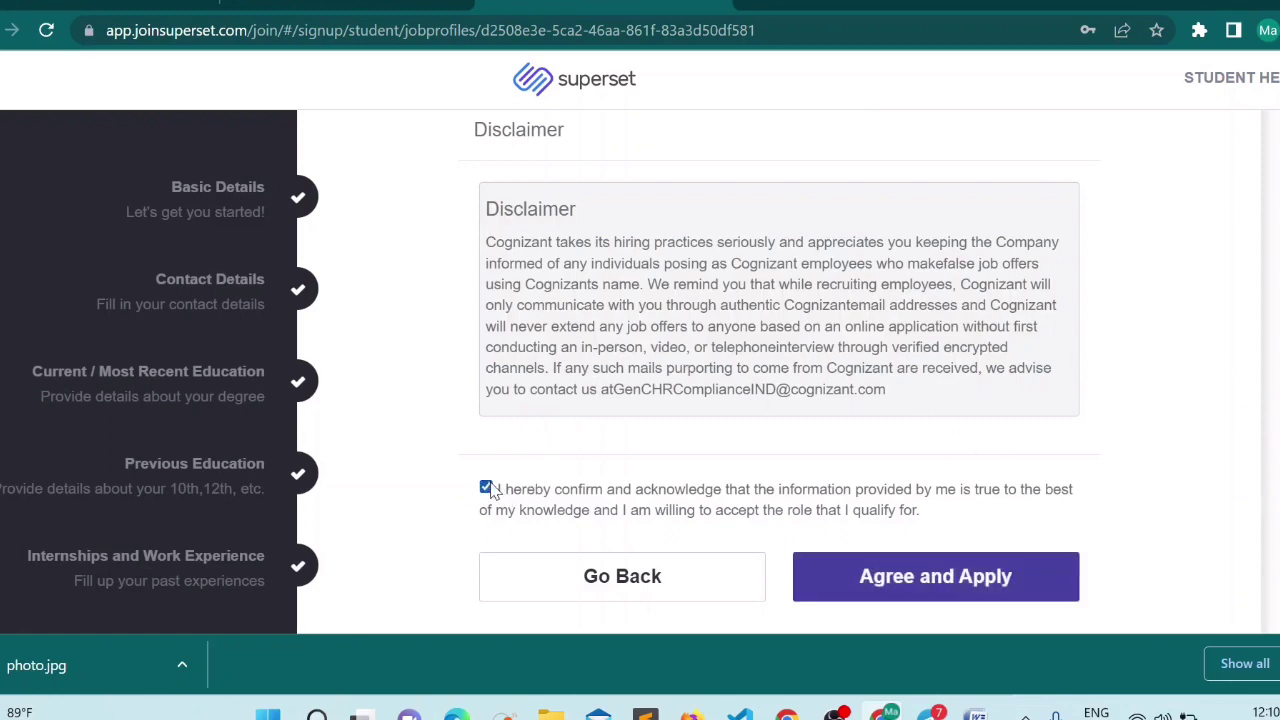
pyautogui.click(824, 591)
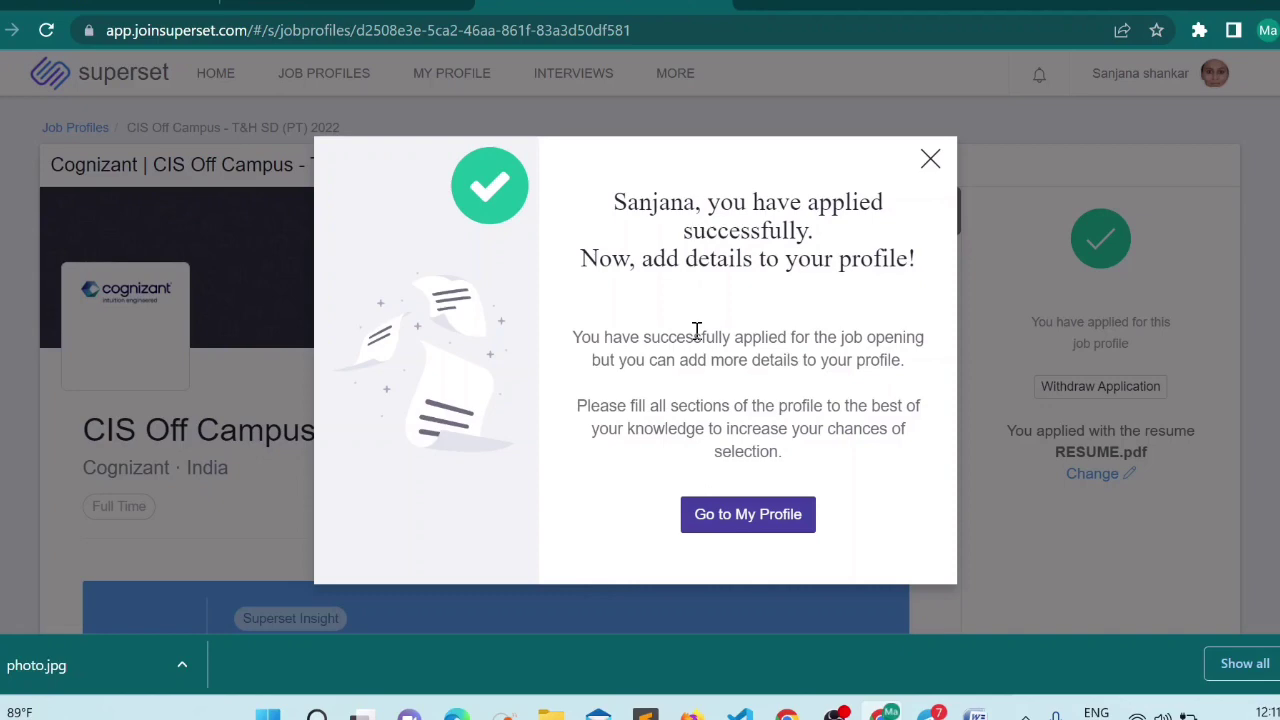
pyautogui.click(734, 514)
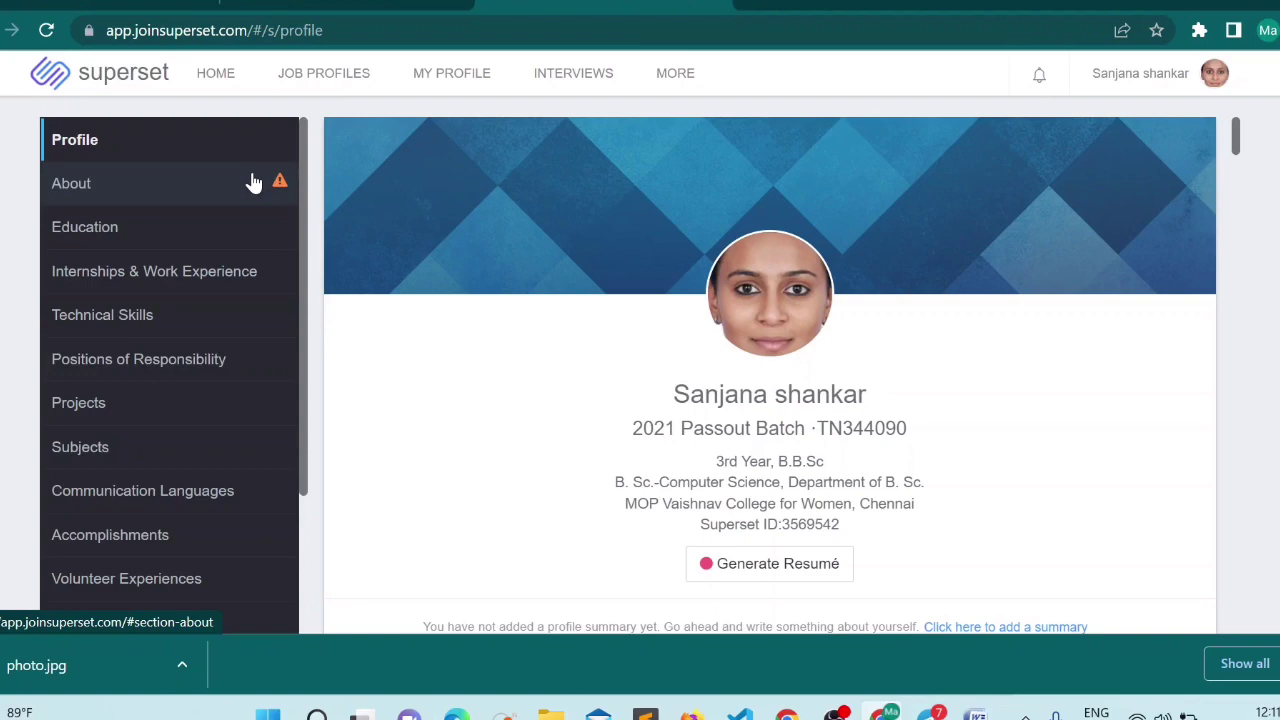
# Review the profile's About details and Education section with the B. Sc.-Computer Science degree
pyautogui.click(254, 183)
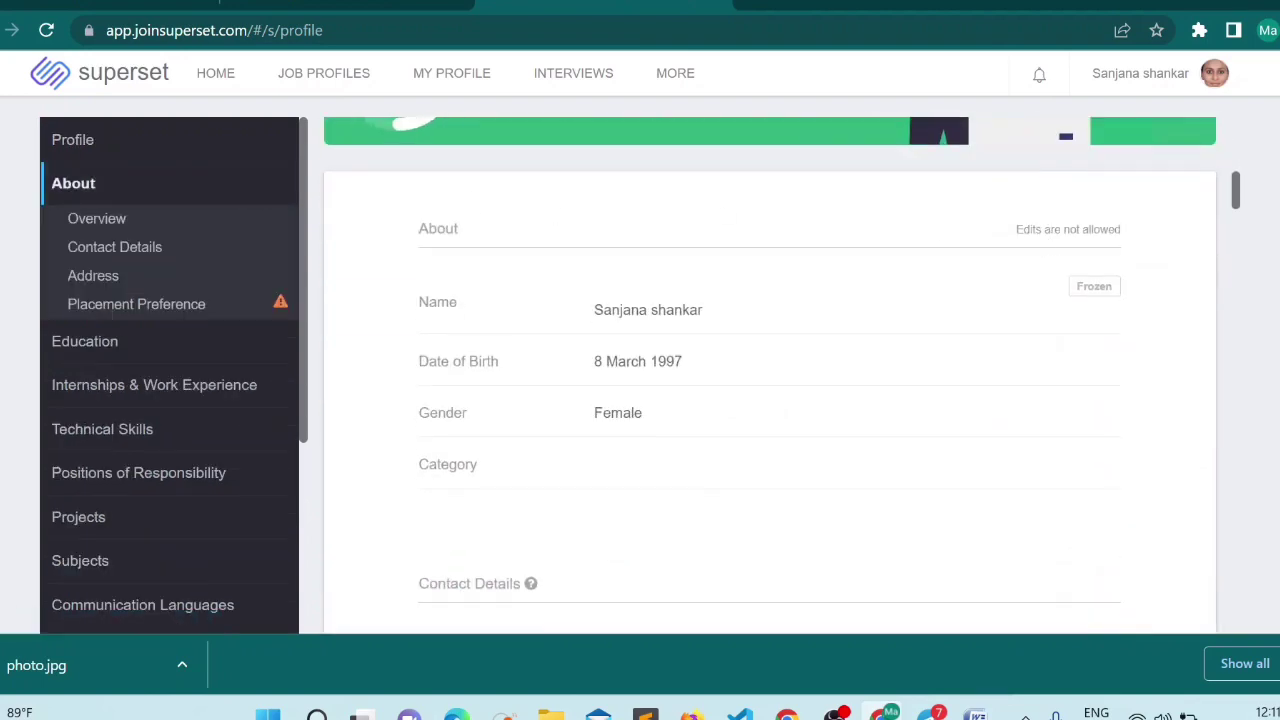
pyautogui.moveTo(1237, 192); pyautogui.dragTo(1242, 275)
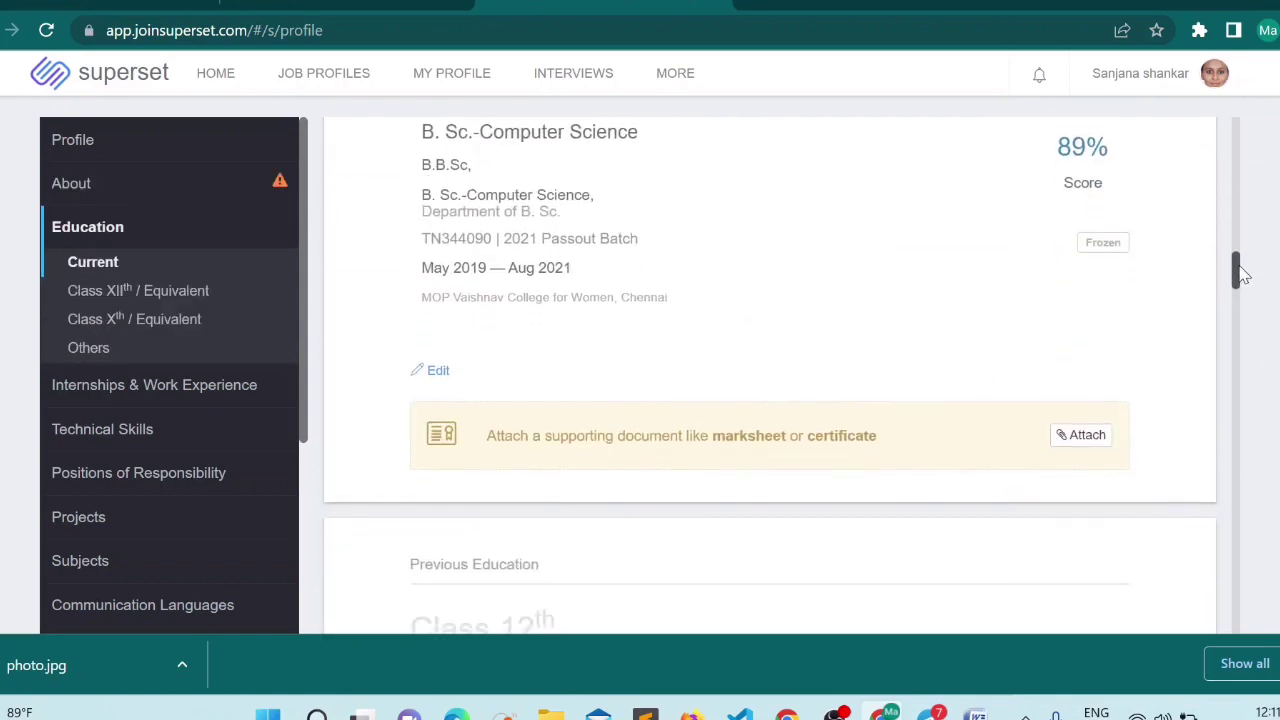
pyautogui.moveTo(1242, 275); pyautogui.dragTo(1240, 287)
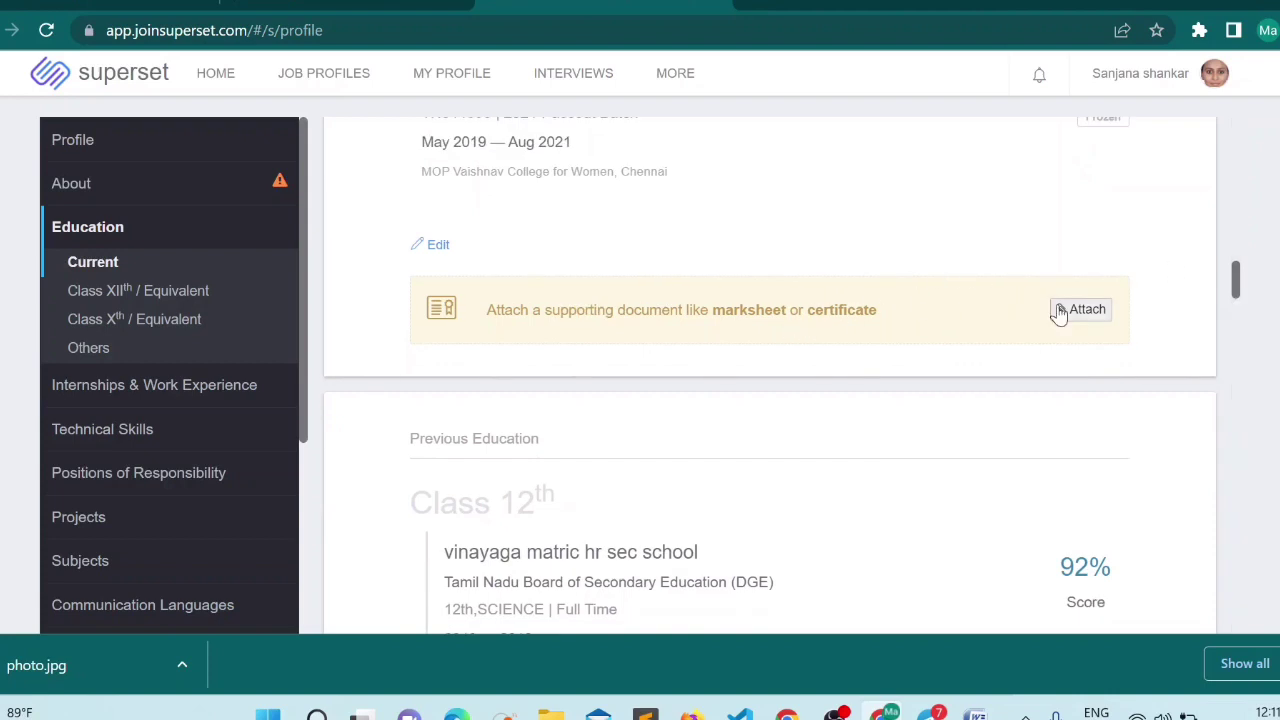
pyautogui.moveTo(1237, 281); pyautogui.dragTo(1236, 400)
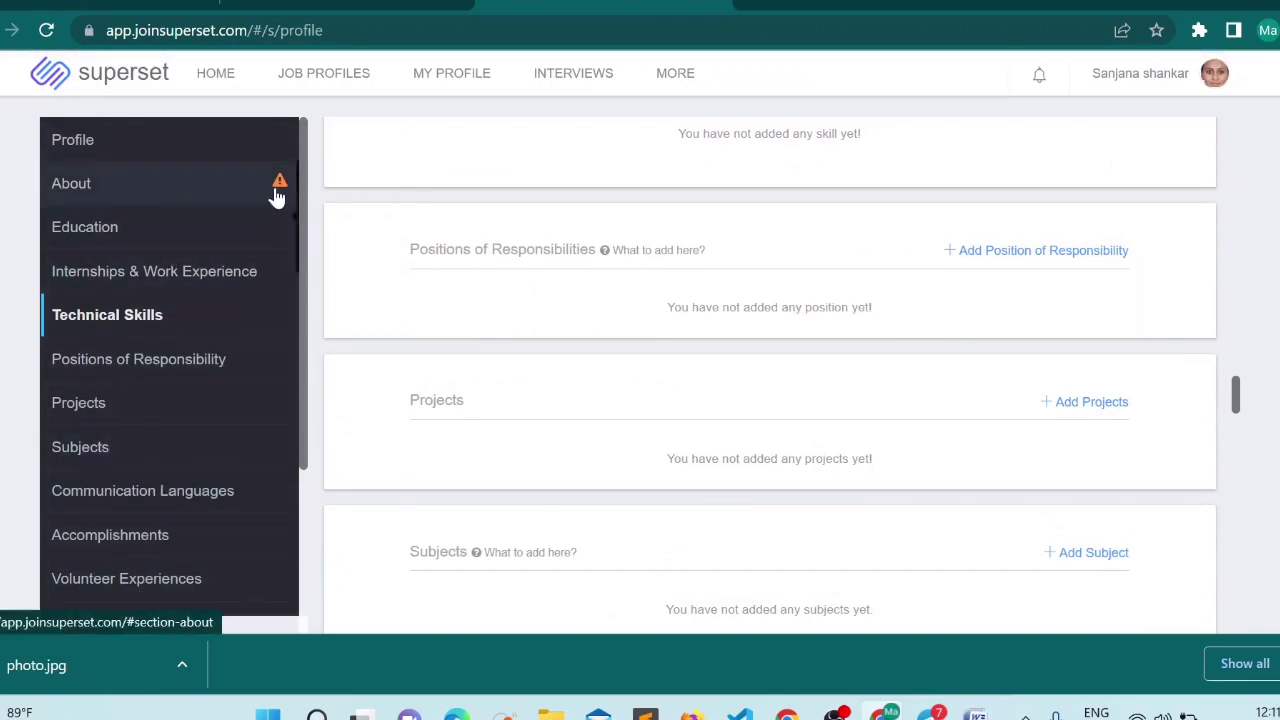
pyautogui.click(199, 247)
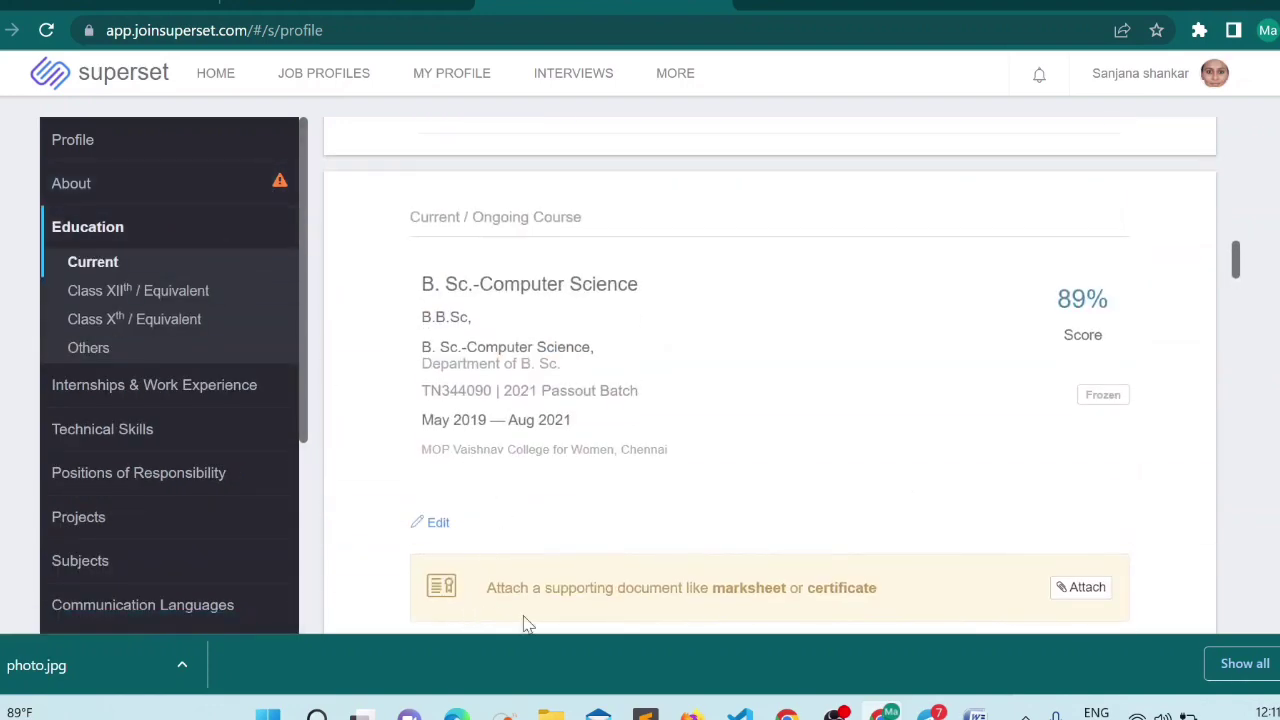
pyautogui.click(203, 188)
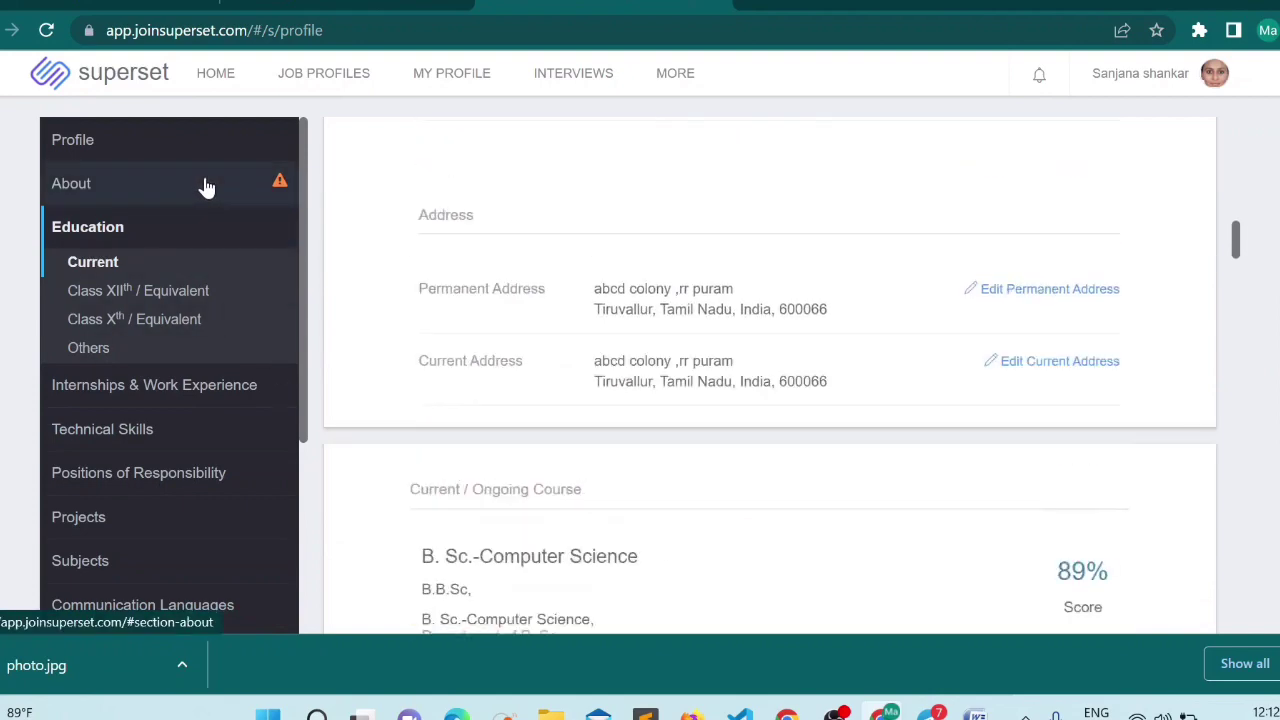
# Scroll down the profile to the Superset Placements entry in the Placements section
pyautogui.moveTo(1236, 194); pyautogui.dragTo(1257, 314)
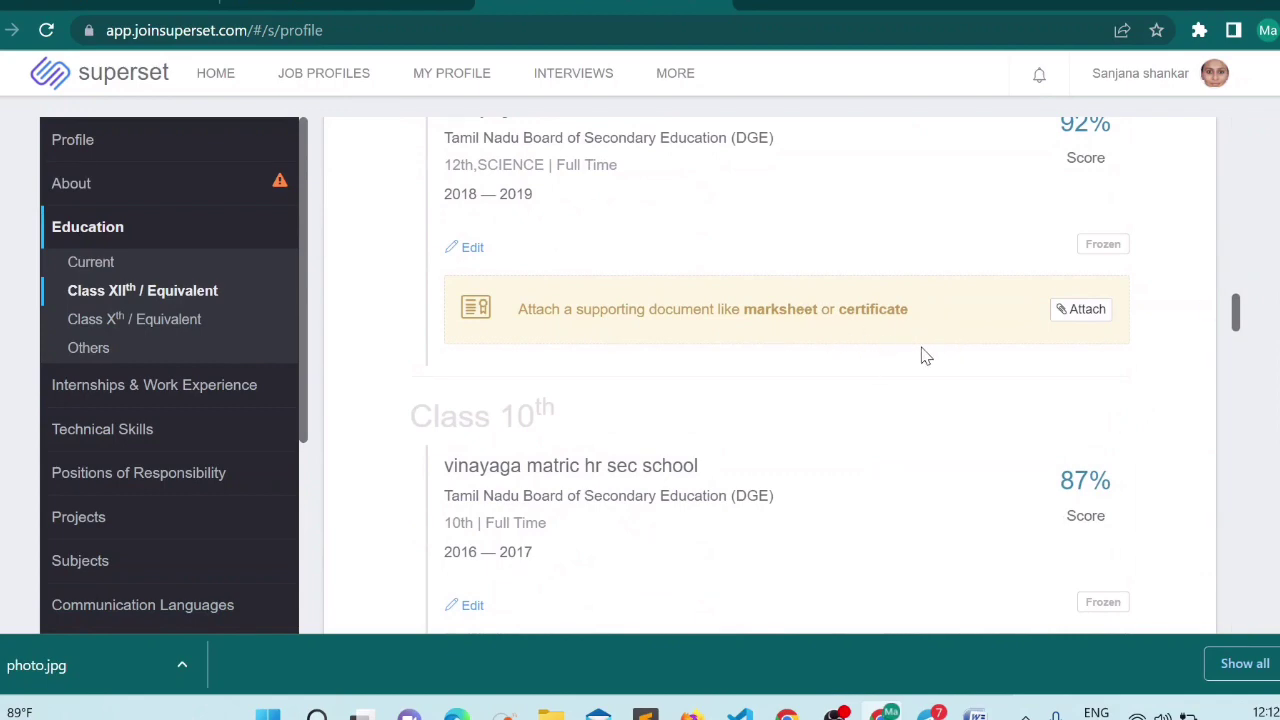
pyautogui.moveTo(1237, 312); pyautogui.dragTo(1215, 680)
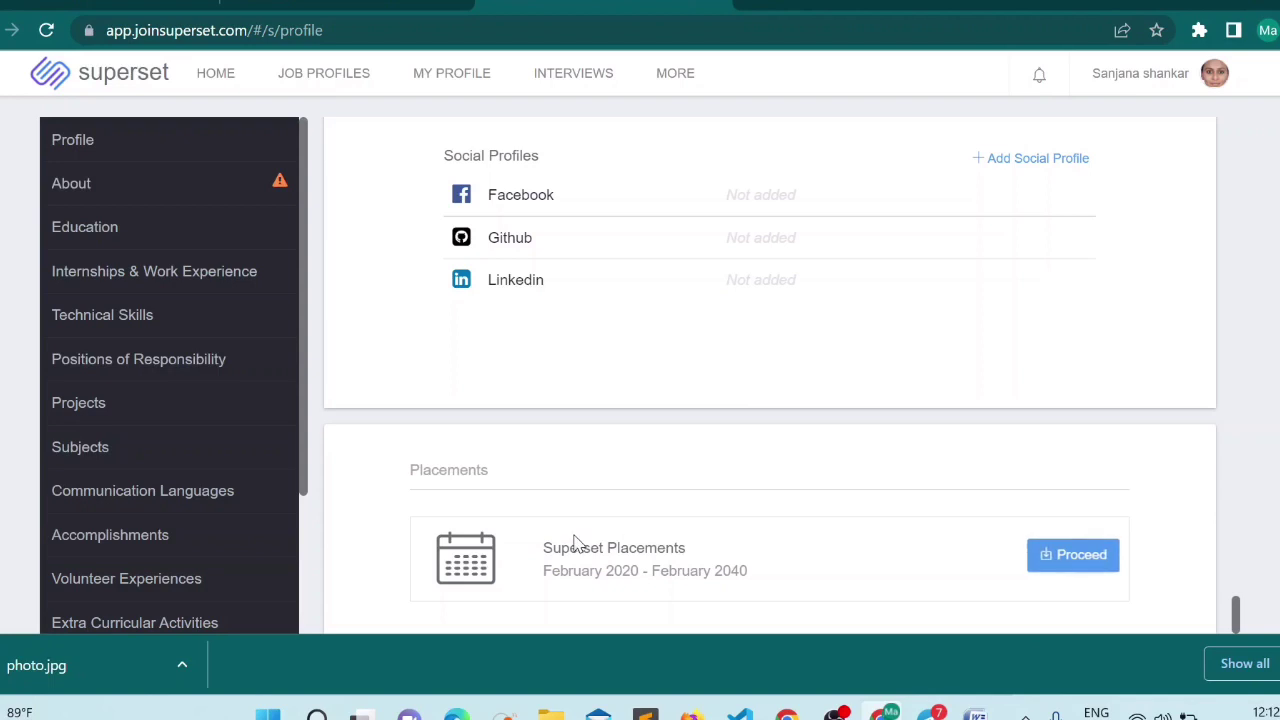
pyautogui.moveTo(570, 547); pyautogui.dragTo(555, 547)
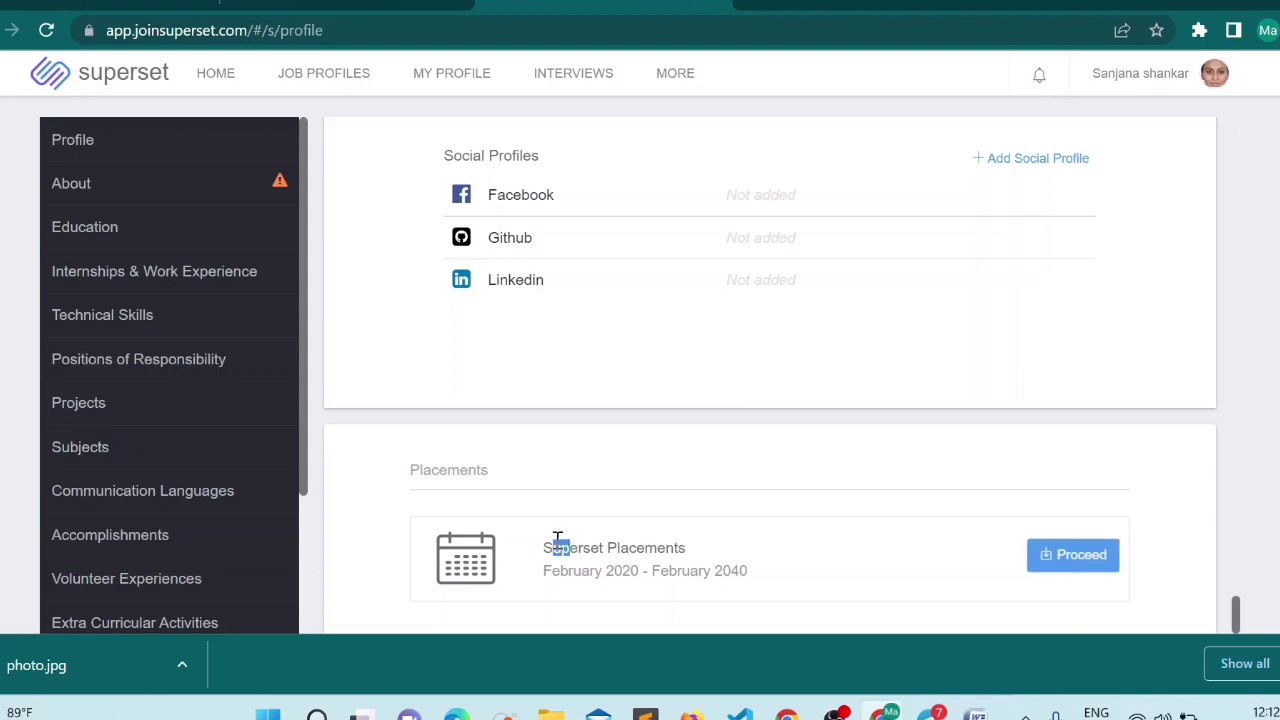
pyautogui.click(818, 572)
# Enrol for Superset Placements and accept the enrolment warning in the Confirm dialog
pyautogui.click(1067, 564)
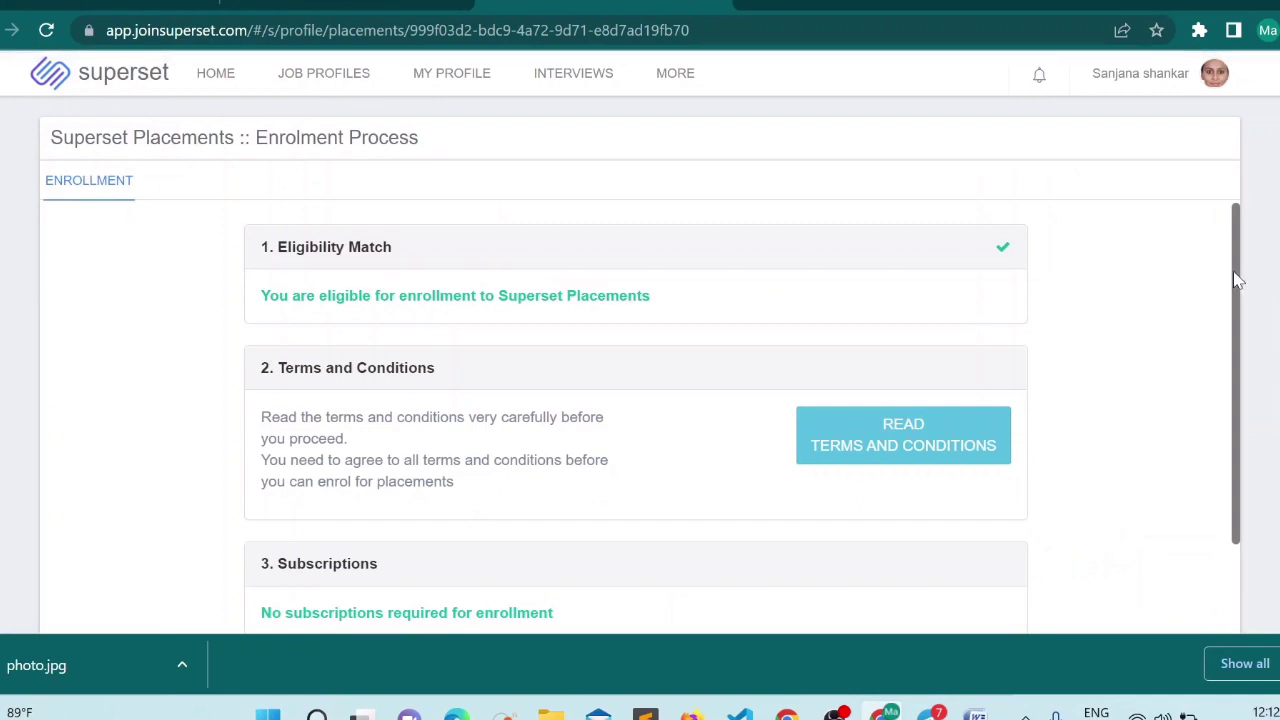
pyautogui.moveTo(1237, 280); pyautogui.dragTo(1230, 450)
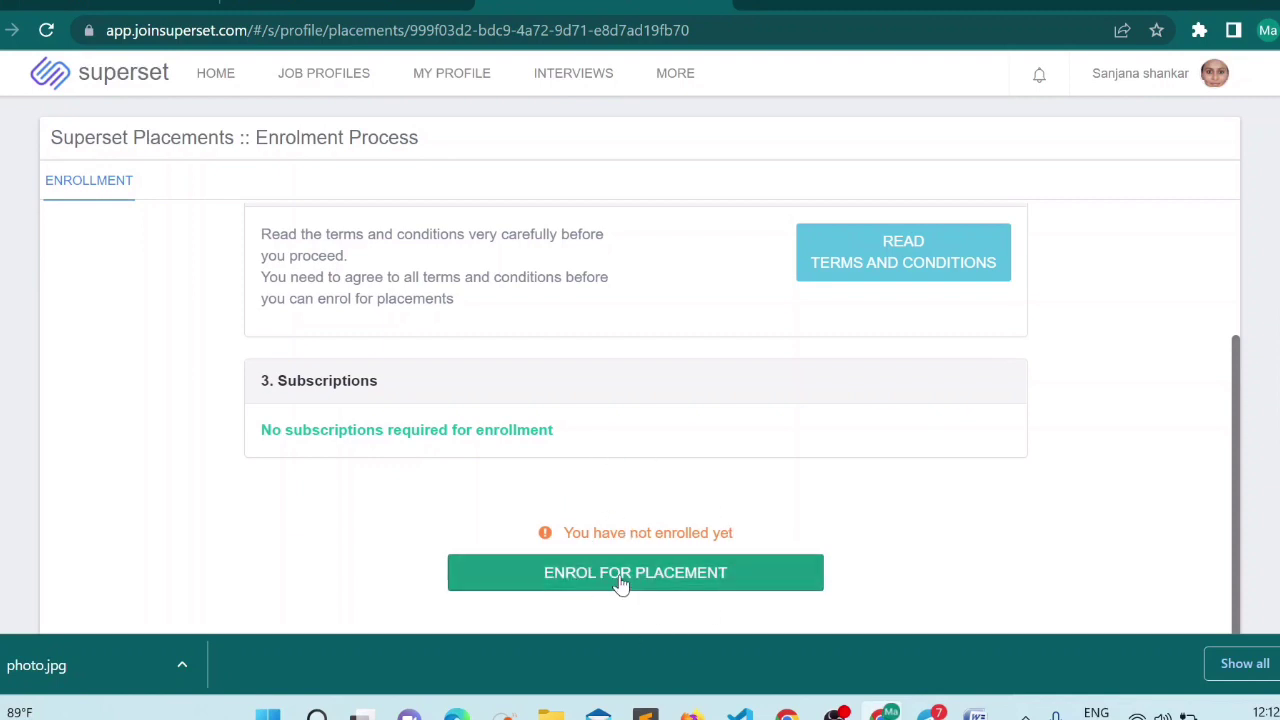
pyautogui.click(620, 580)
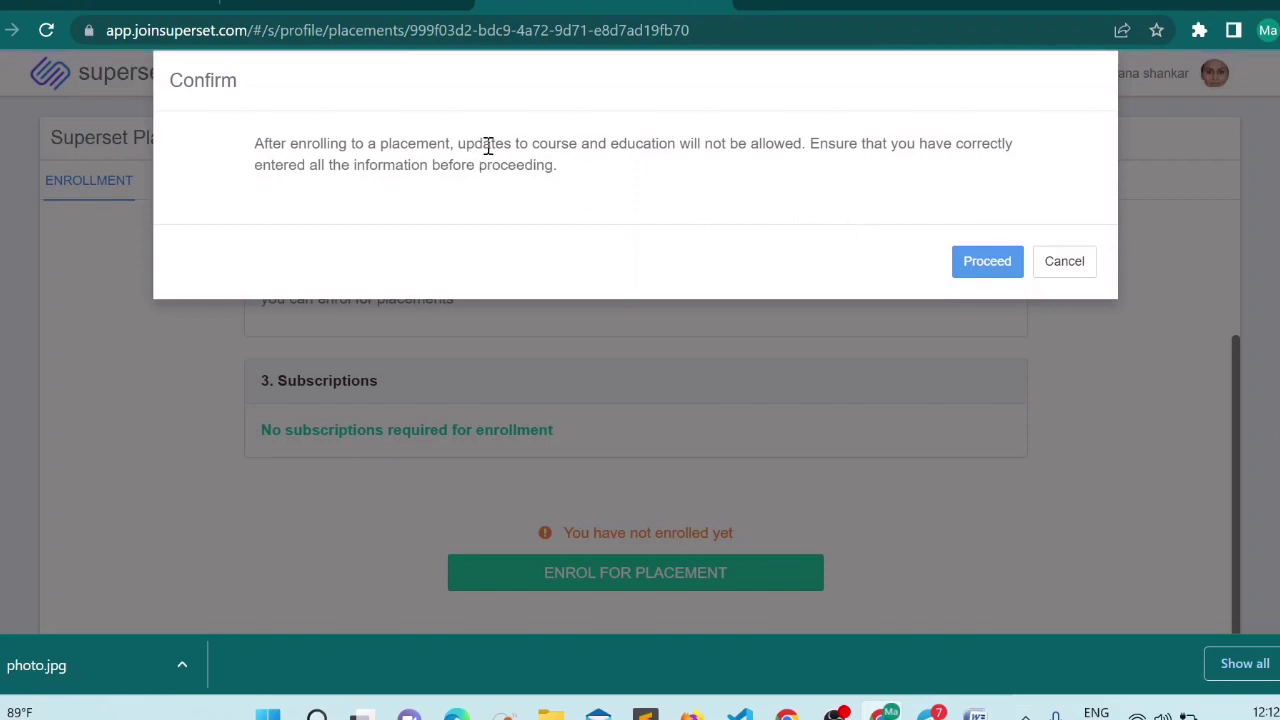
pyautogui.moveTo(528, 146); pyautogui.dragTo(683, 150)
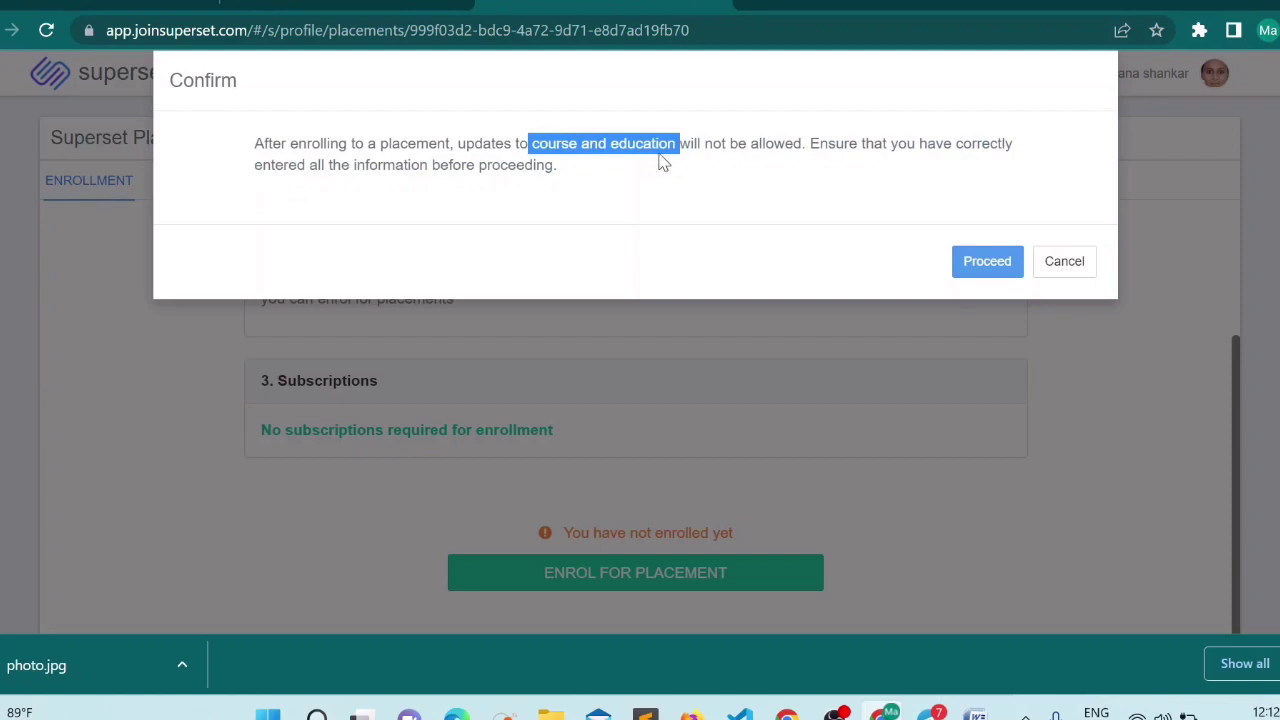
pyautogui.click(660, 162)
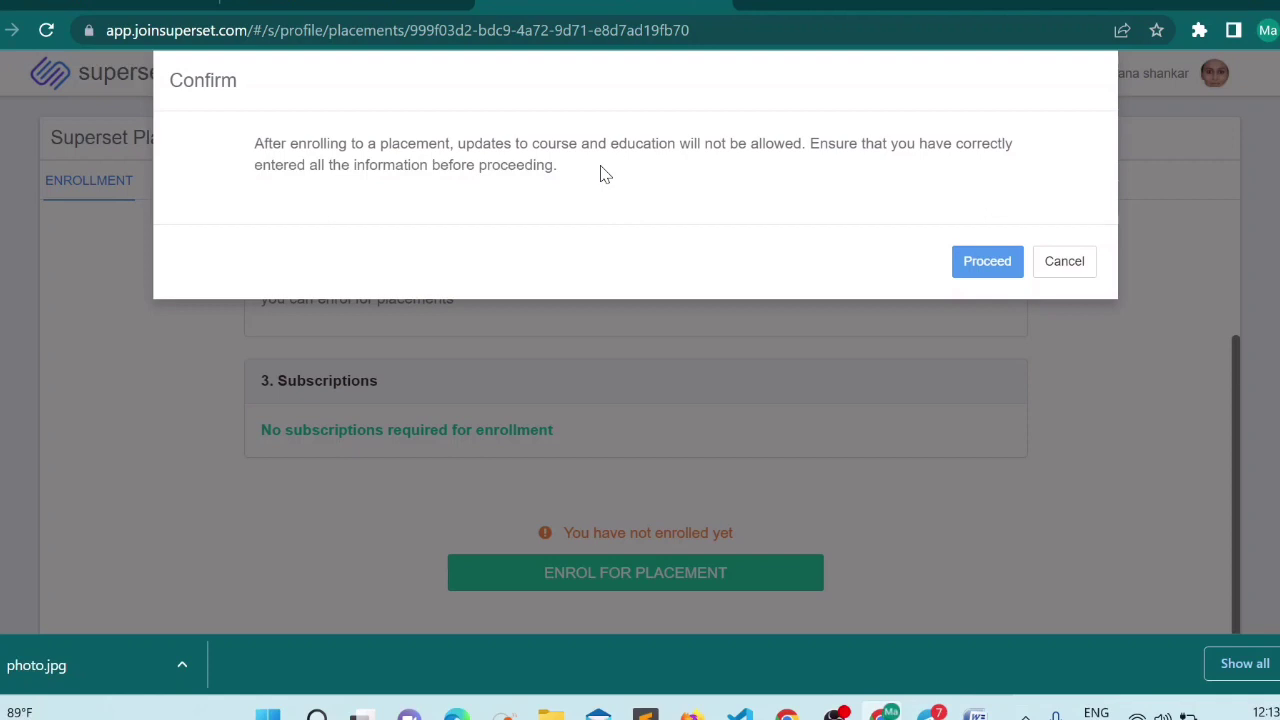
pyautogui.click(987, 263)
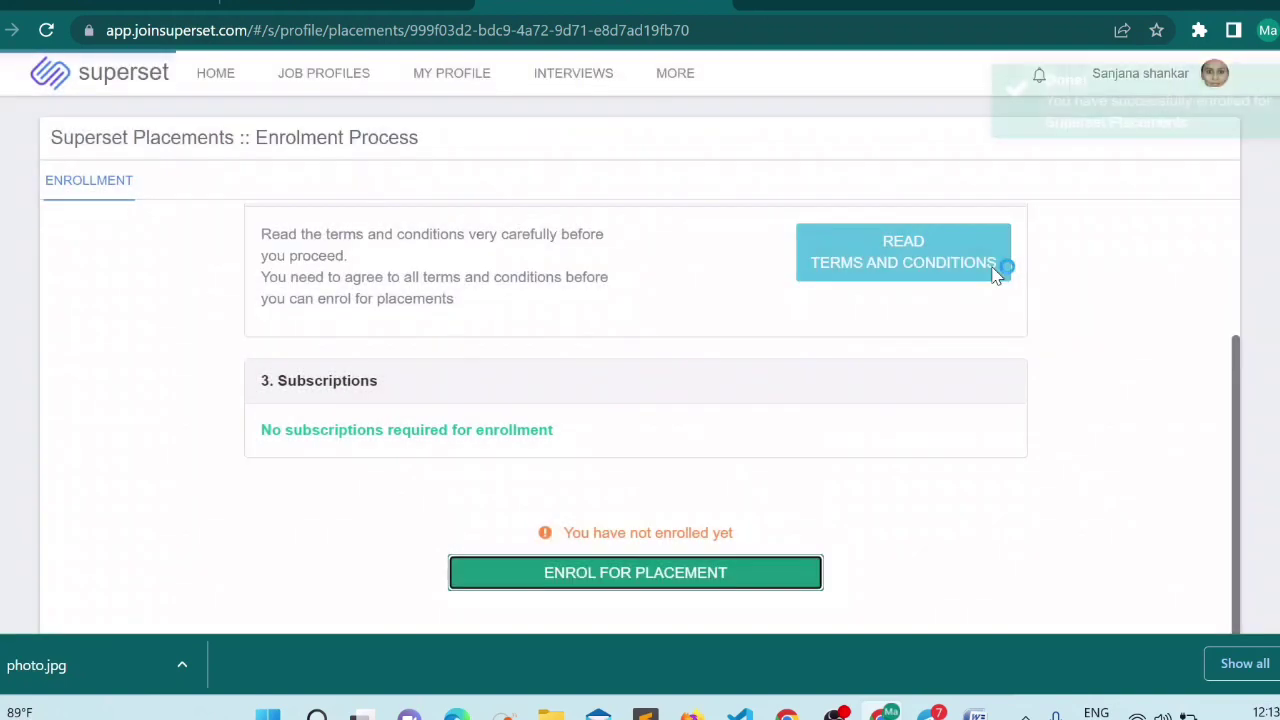